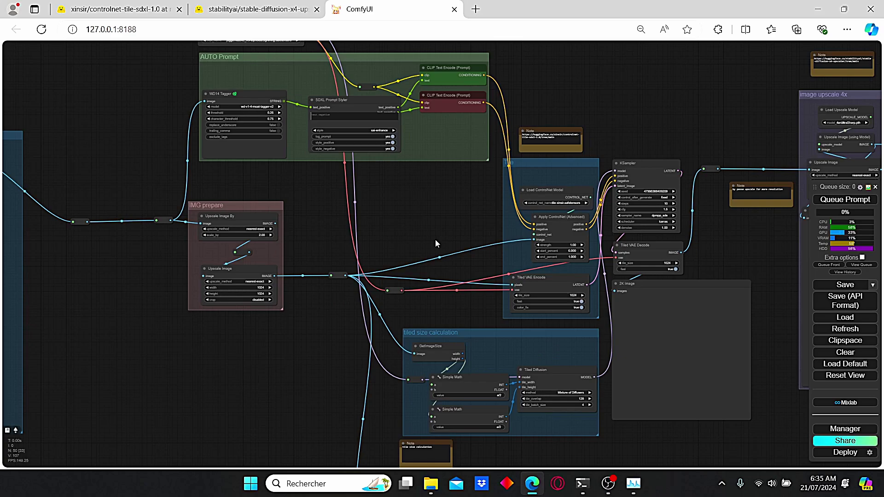
- Review the file list of the xinsir controlnet-tile-sdxl-1.0 repository in the browser and locate diffusion_pytorch_model.safetensors
click(139, 9)
scroll(385, 252, up, 4)
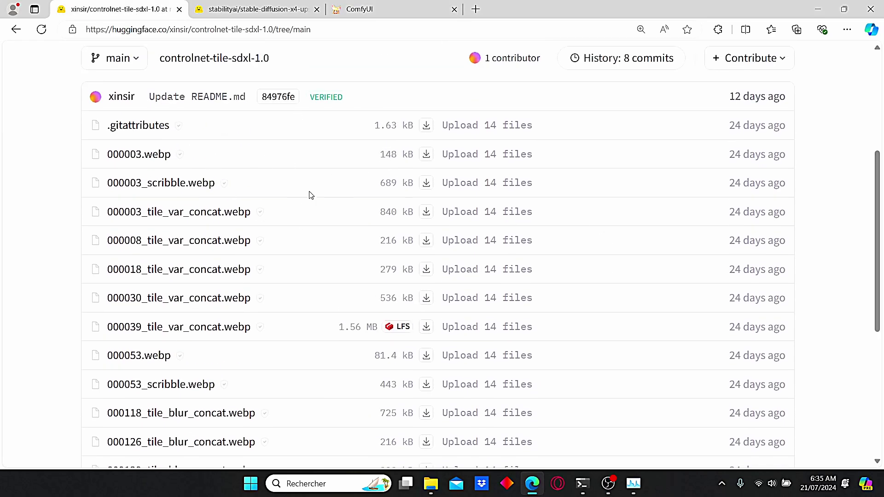
scroll(311, 196, down, 6)
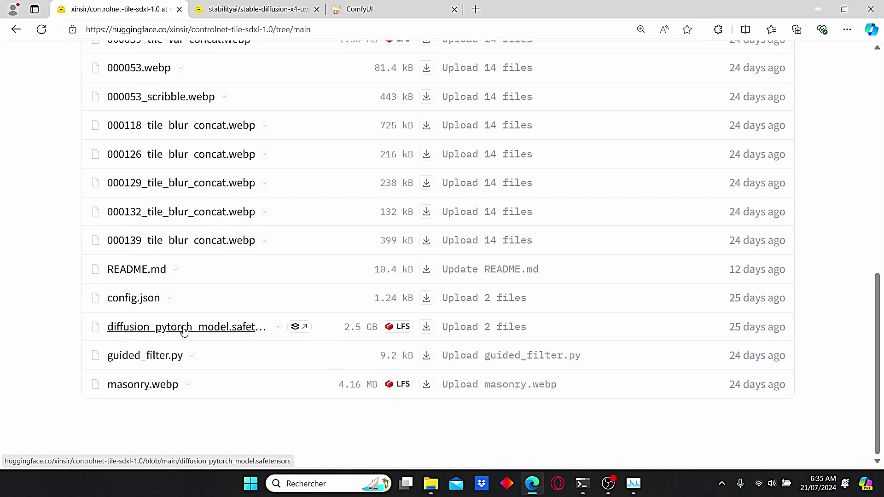
scroll(433, 337, up, 3)
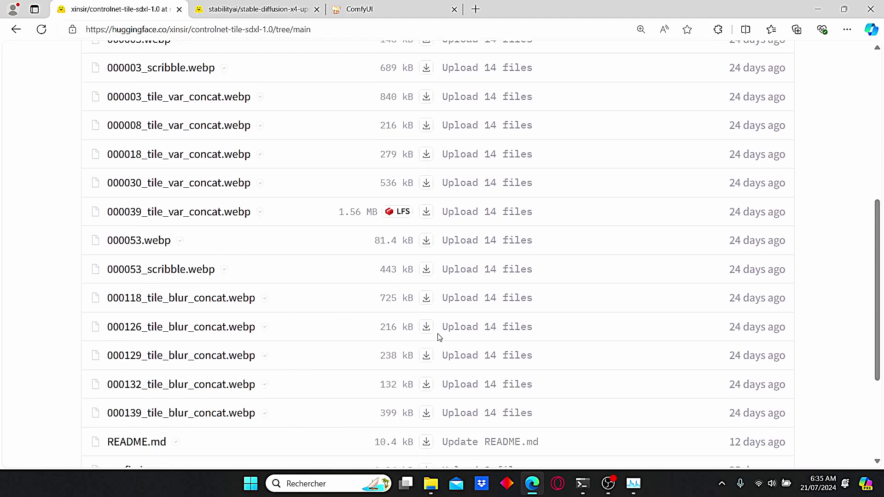
- Switch to File Explorer and open ComfyUI's models\controlnet folder to check for the tile xinsir.safetensors file
click(430, 484)
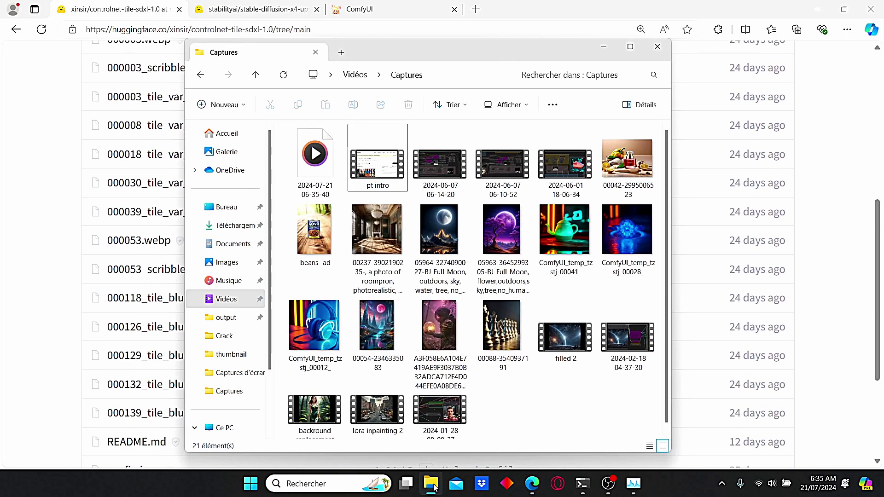
click(226, 318)
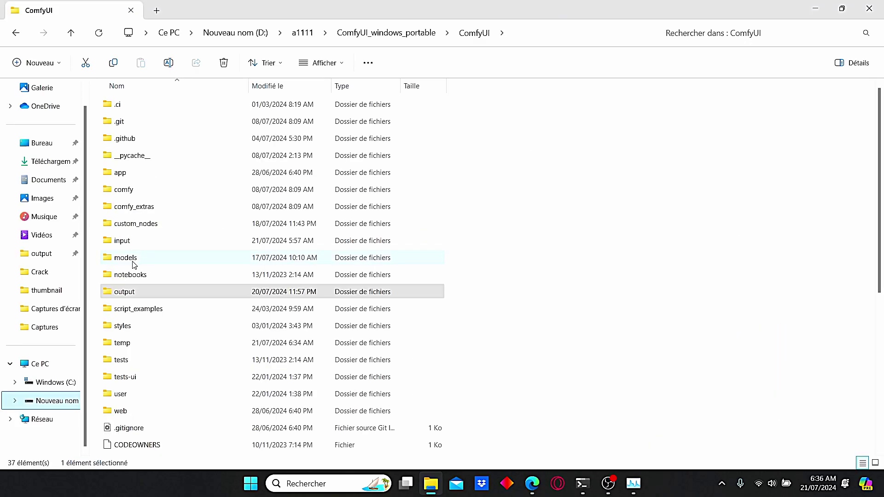
double_click(134, 262)
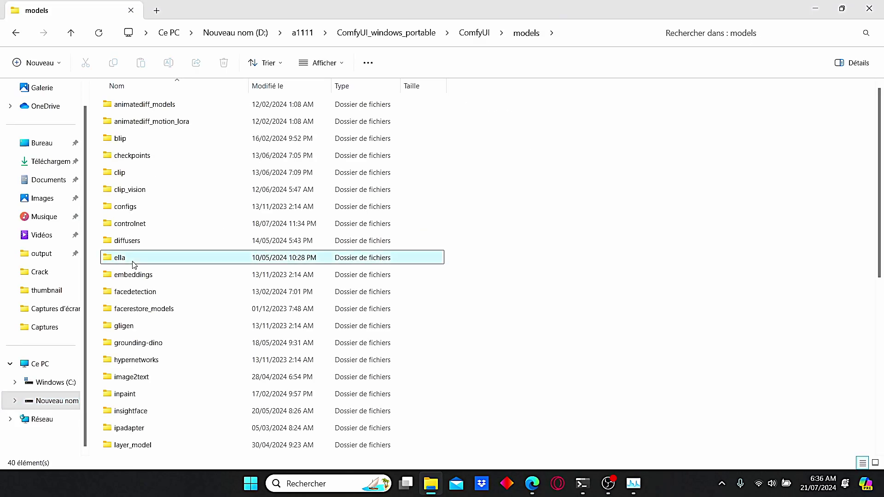
click(134, 258)
key(c)
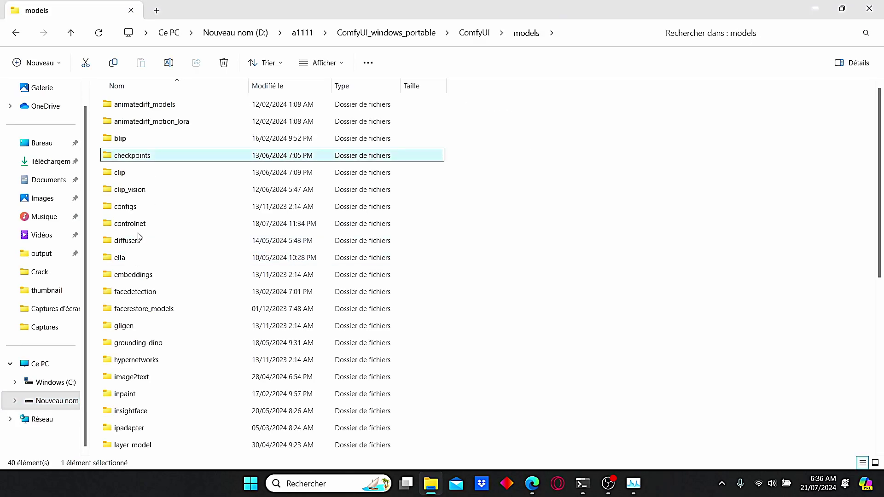
double_click(137, 229)
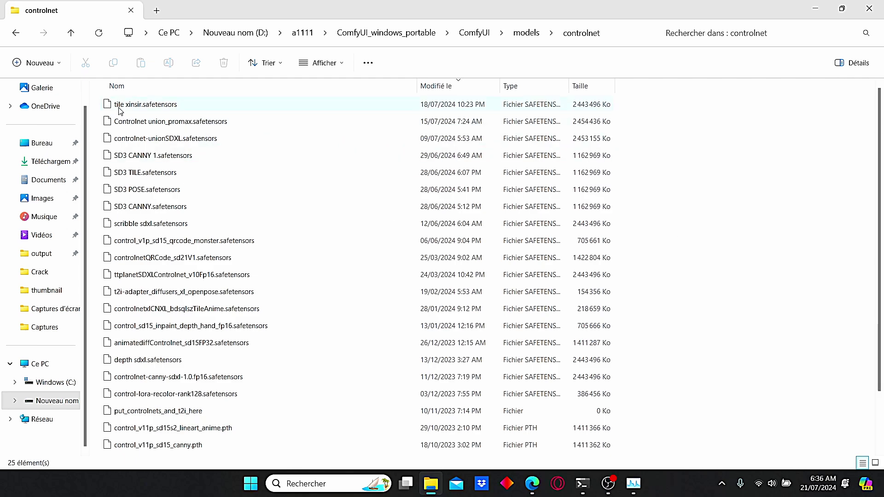
mouse_move(120, 111)
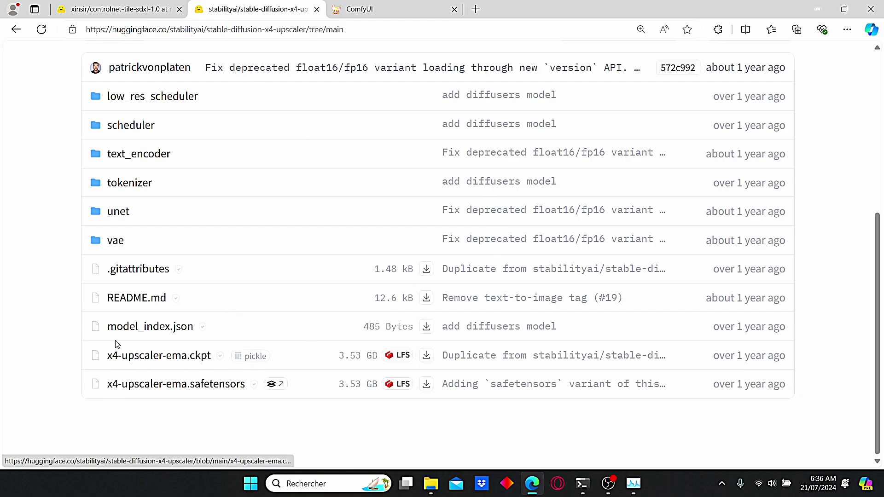
- Review the stable-diffusion-x4-upscaler repository files, and check the models\upscale_models folder in File Explorer
scroll(107, 226, up, 3)
scroll(134, 121, down, 3)
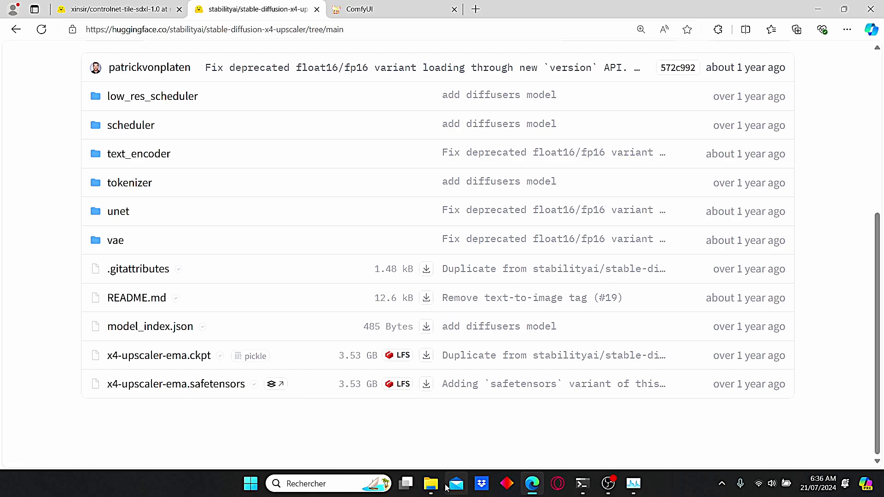
click(431, 484)
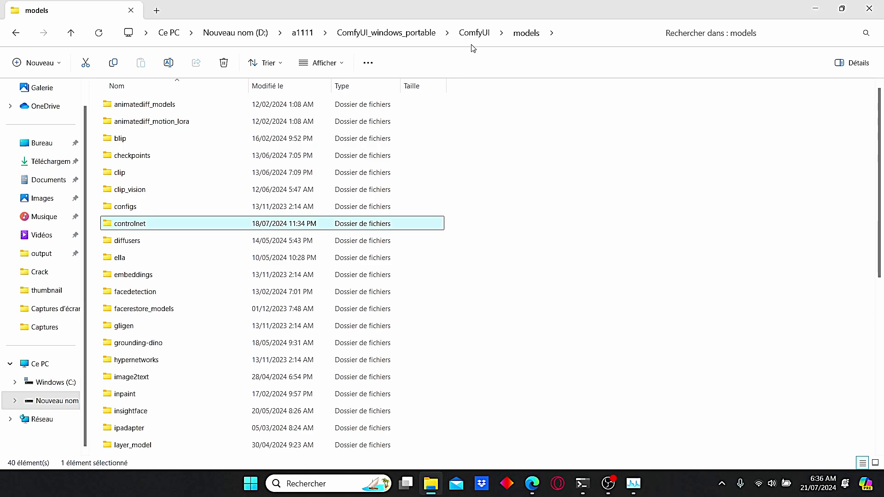
scroll(200, 302, down, 6)
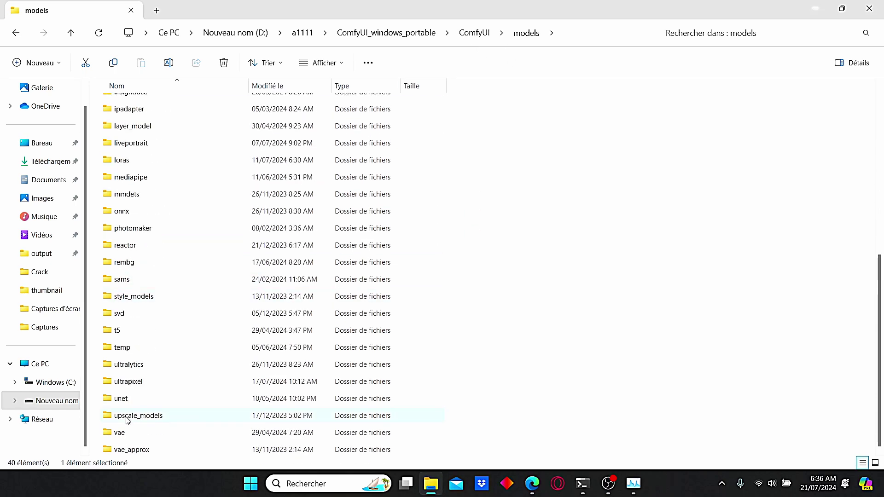
double_click(128, 418)
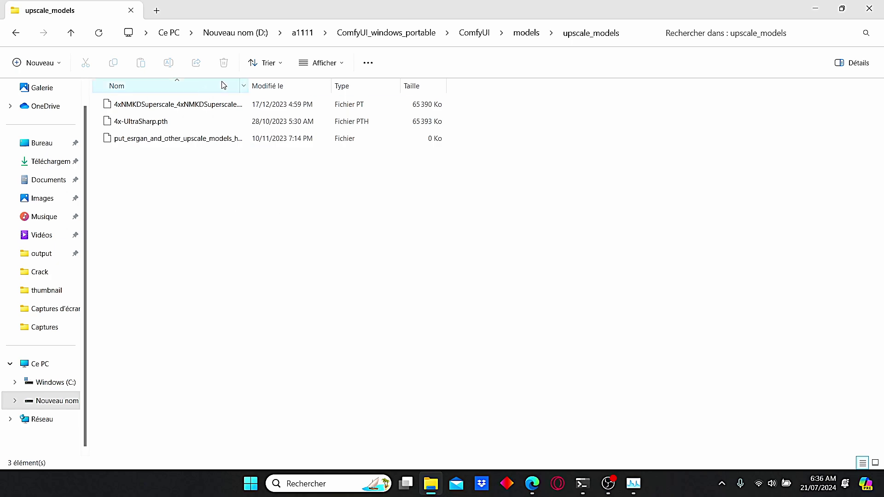
click(474, 33)
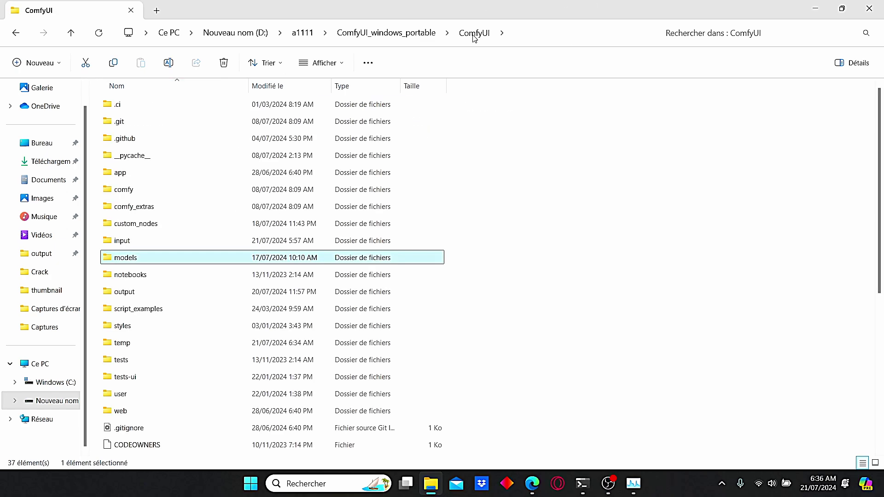
click(815, 17)
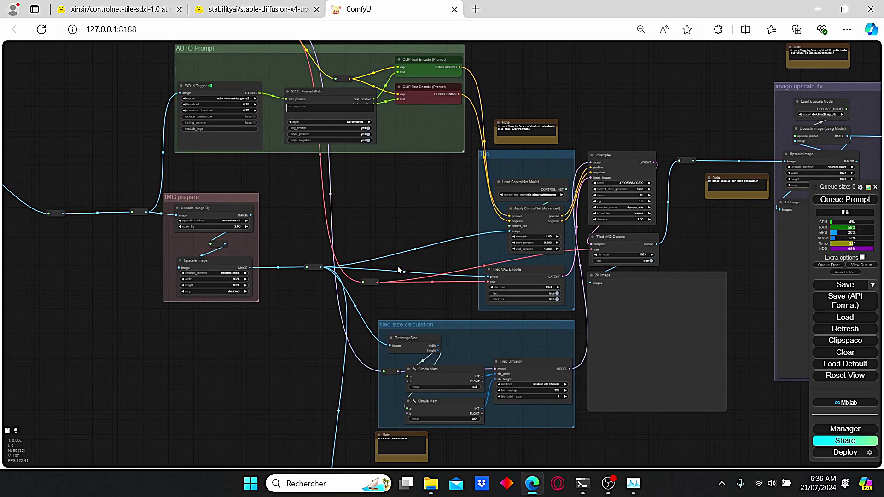
- Look over the ComfyUI Manager menu from the workflow page and close it
scroll(511, 228, down, 1)
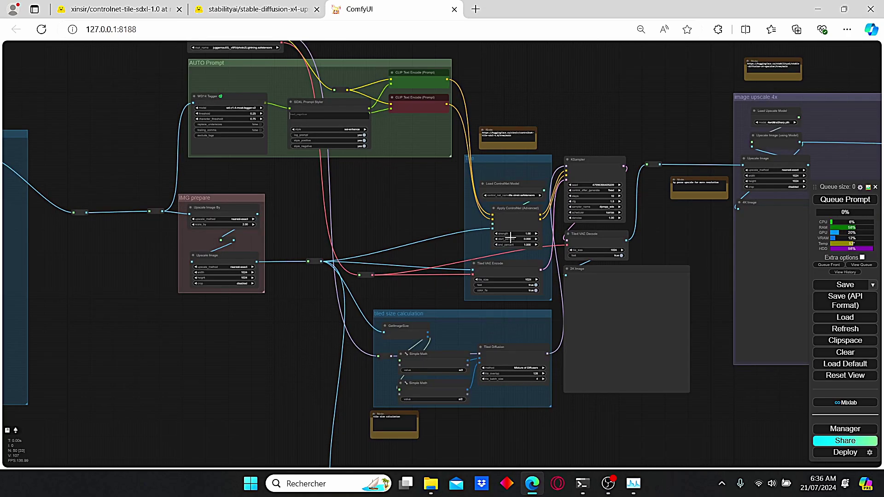
scroll(337, 227, up, 1)
drag(427, 237, 412, 234)
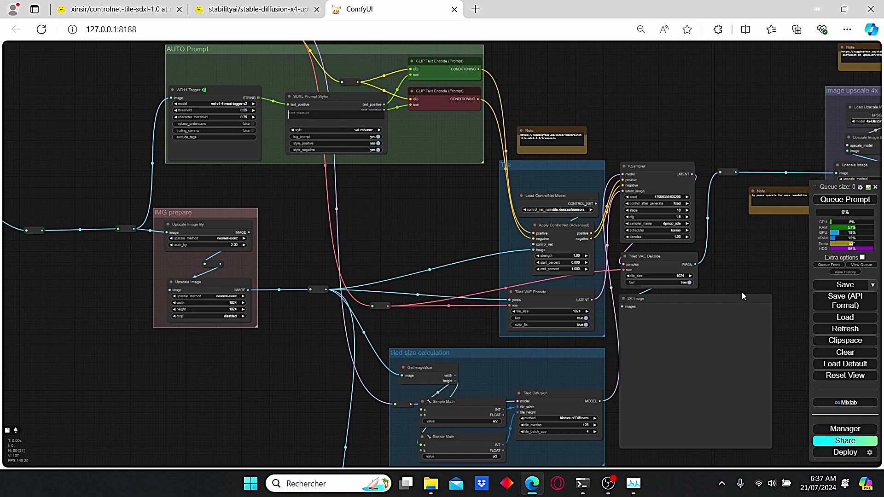
drag(727, 270, 702, 260)
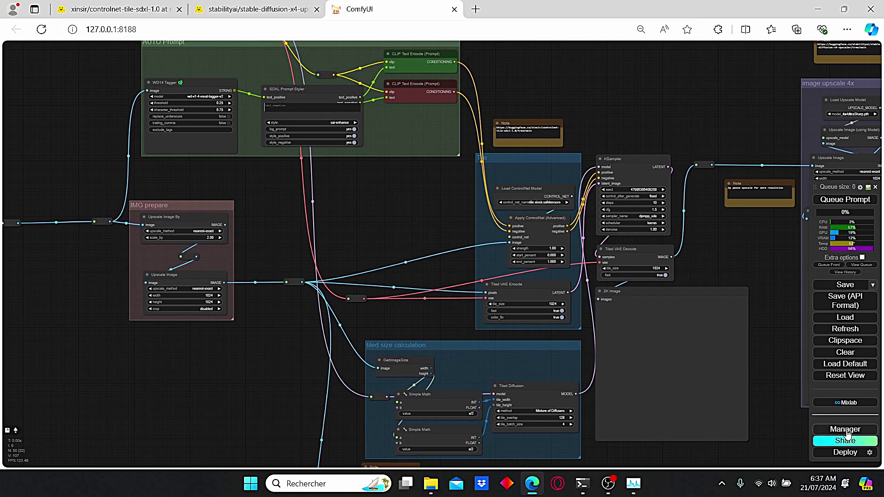
click(846, 430)
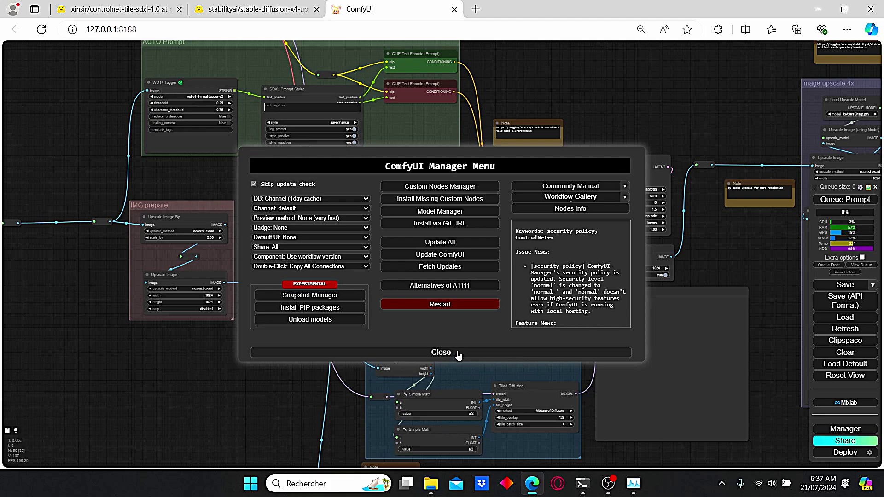
click(441, 352)
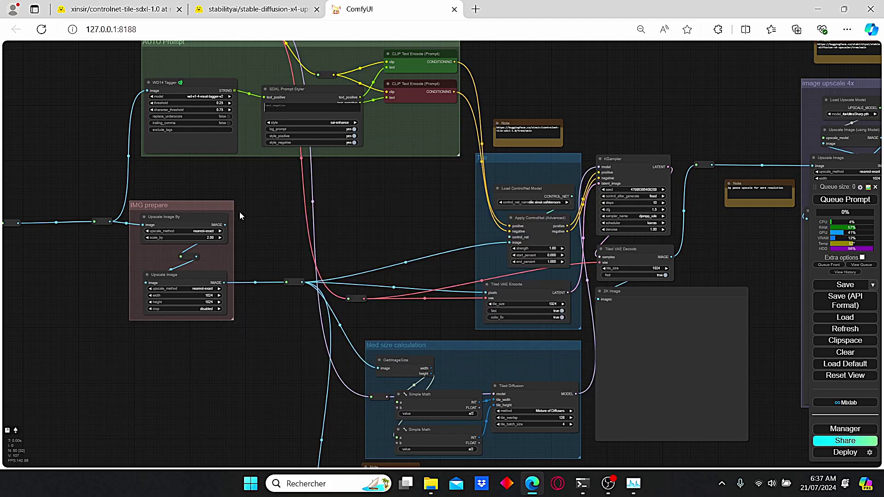
- Examine the Load Image nodes and how the dragon image feeds the AUTO Prompt and IMG prepare groups
drag(184, 185, 394, 178)
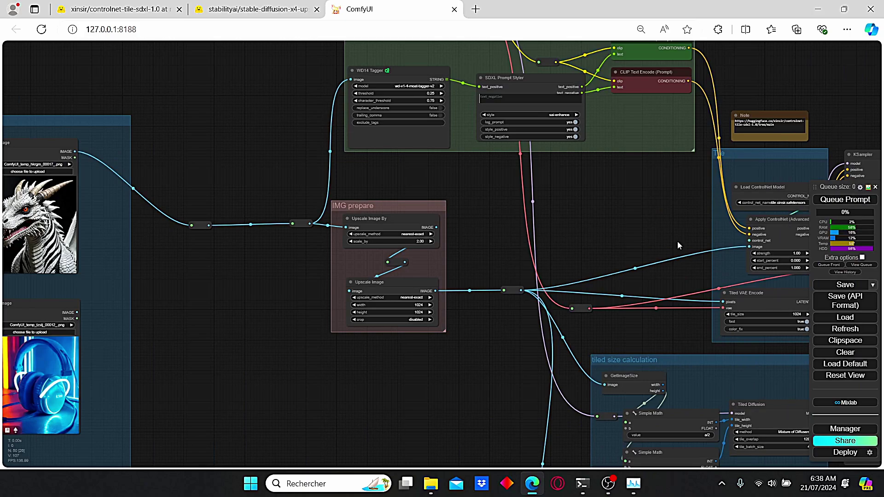
scroll(354, 173, down, 2)
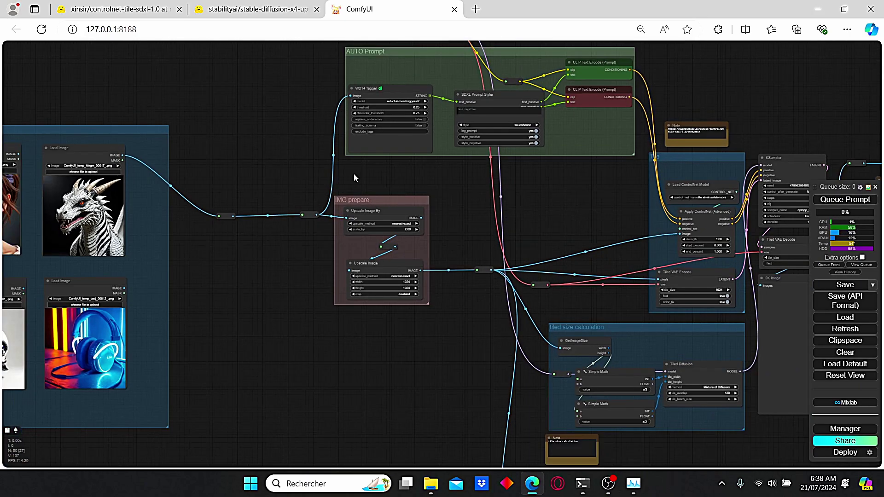
drag(621, 193, 423, 178)
drag(228, 233, 394, 255)
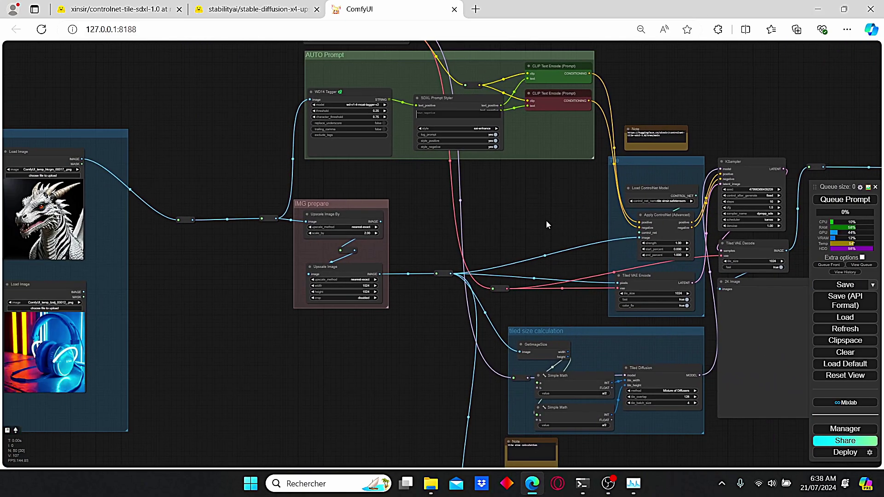
drag(617, 220, 499, 211)
scroll(101, 190, up, 4)
drag(100, 190, 339, 187)
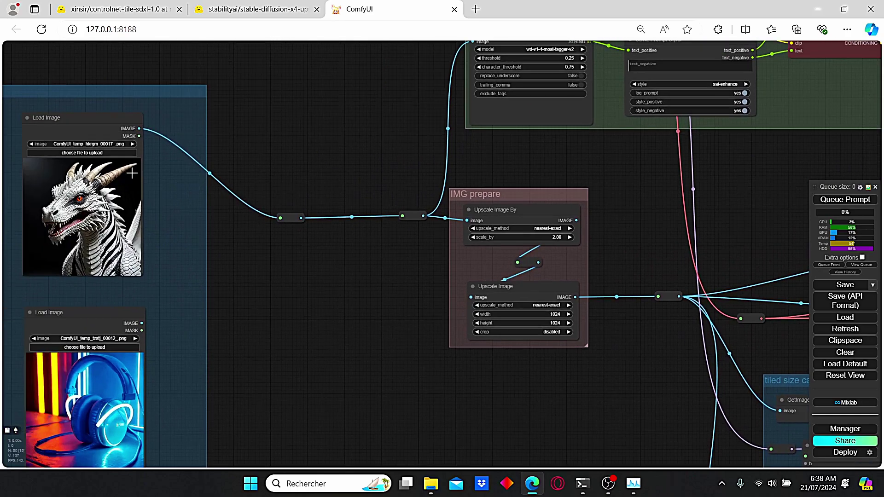
drag(139, 177, 440, 181)
- Examine the Upscale Image By and Upscale Image settings in the IMG prepare group
scroll(379, 181, down, 3)
scroll(391, 157, up, 4)
drag(665, 206, 195, 187)
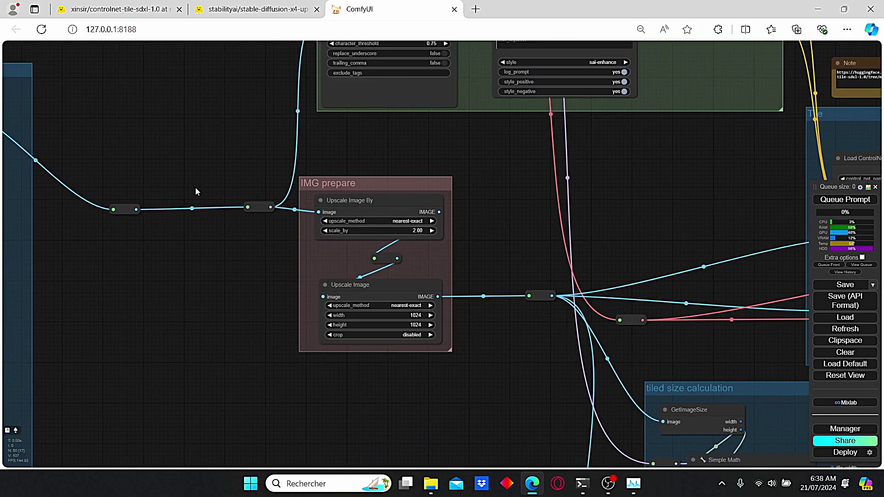
scroll(365, 161, up, 1)
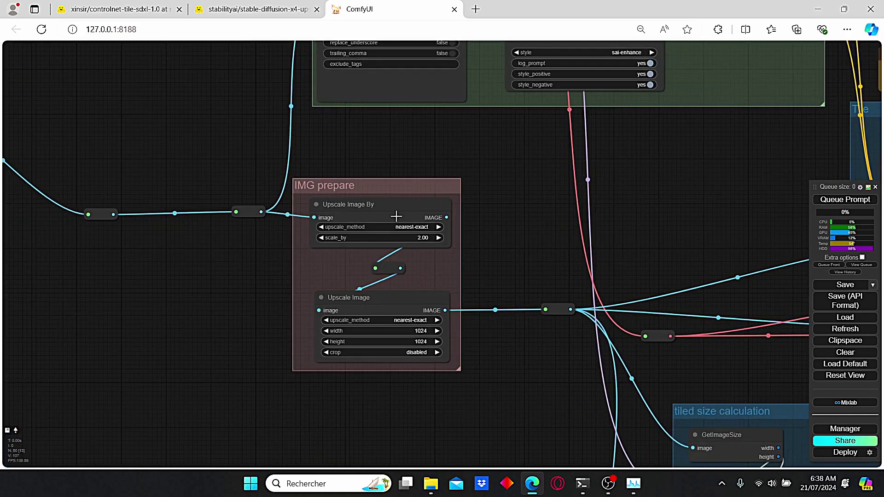
drag(334, 153, 387, 160)
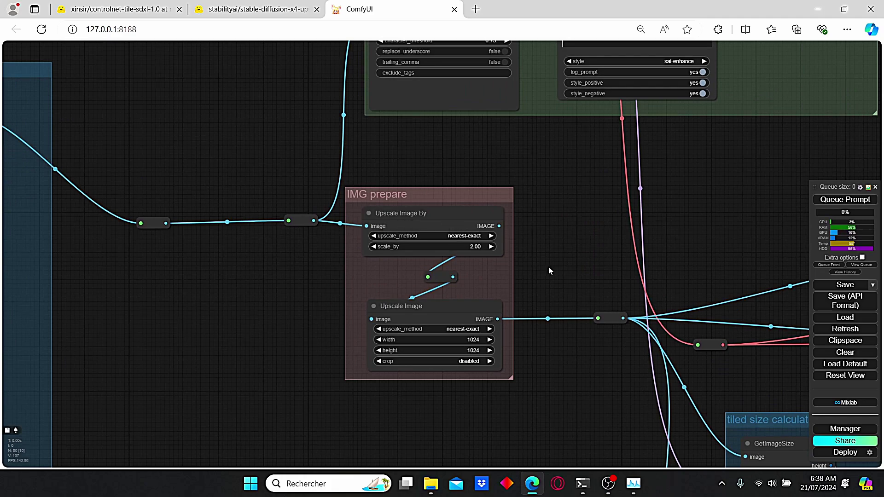
drag(548, 266, 541, 262)
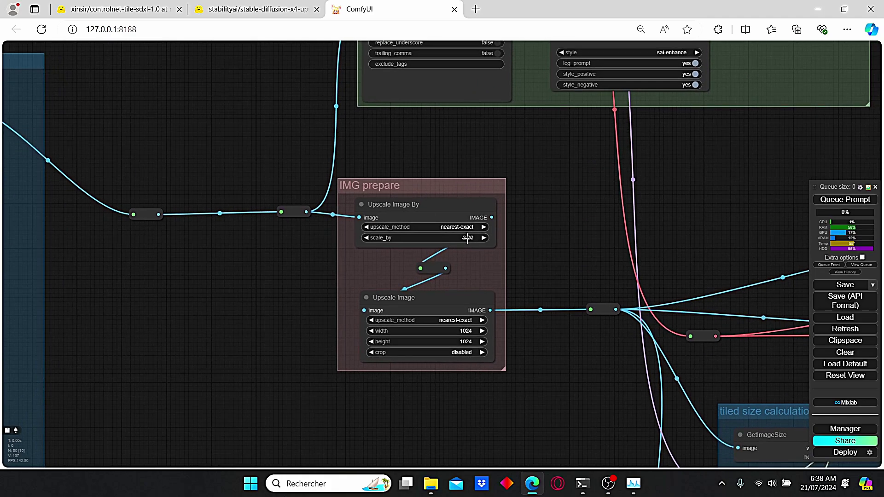
scroll(525, 261, up, 1)
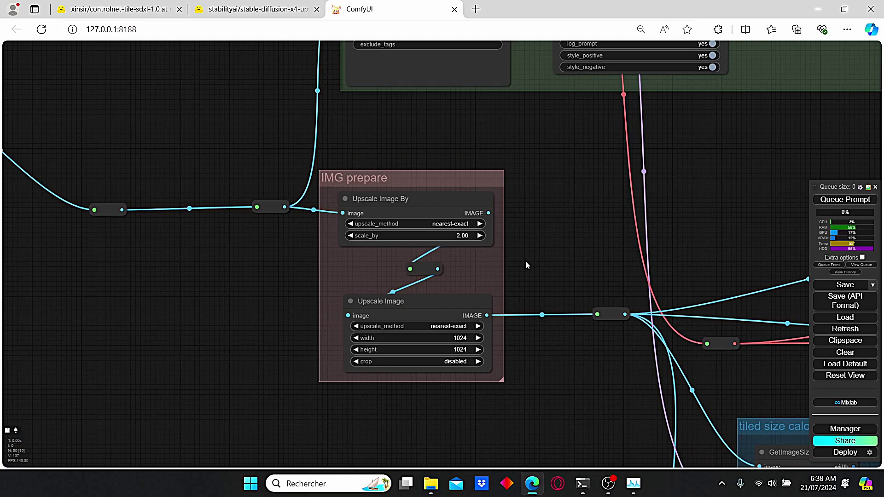
scroll(524, 263, down, 1)
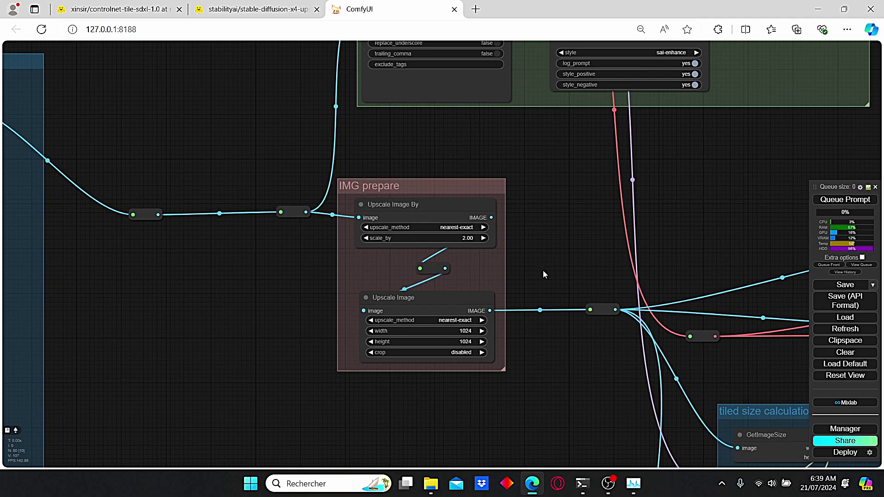
- Trace the prepared image's links to the Tile group and examine the nodes in the tiled size calculation group
scroll(543, 270, down, 2)
drag(519, 237, 511, 228)
drag(701, 281, 484, 206)
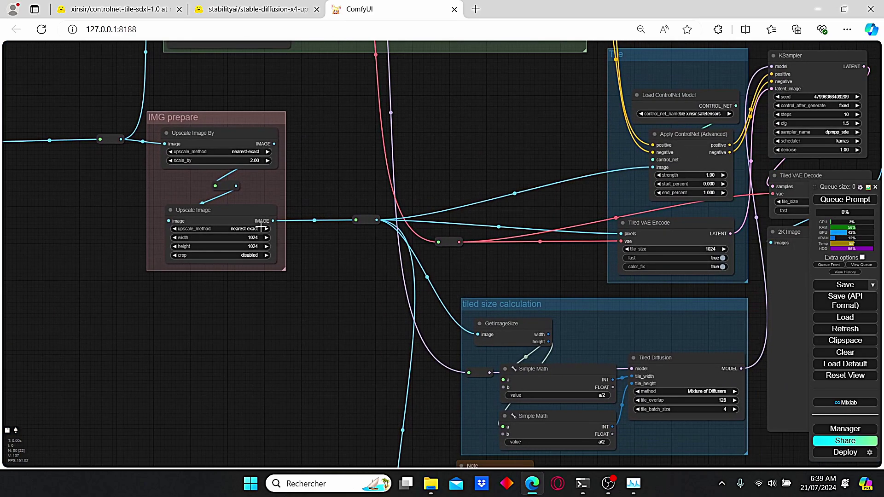
drag(326, 249, 281, 238)
drag(491, 199, 451, 186)
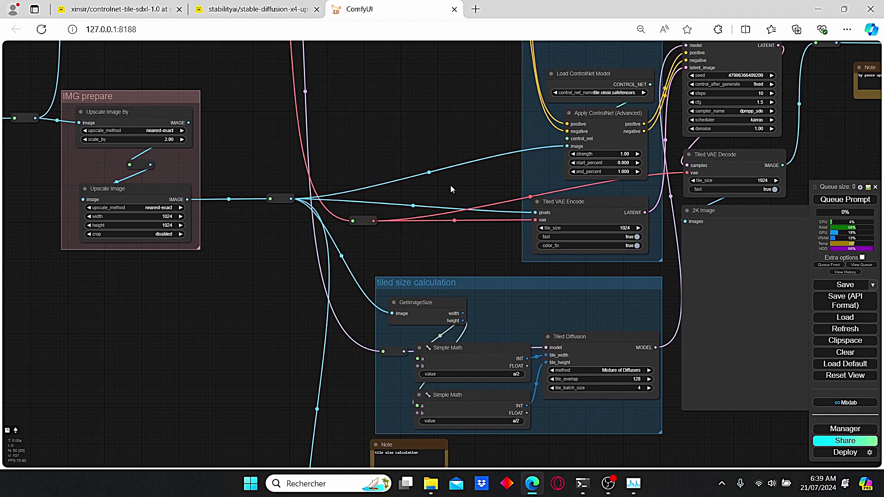
drag(448, 280, 452, 202)
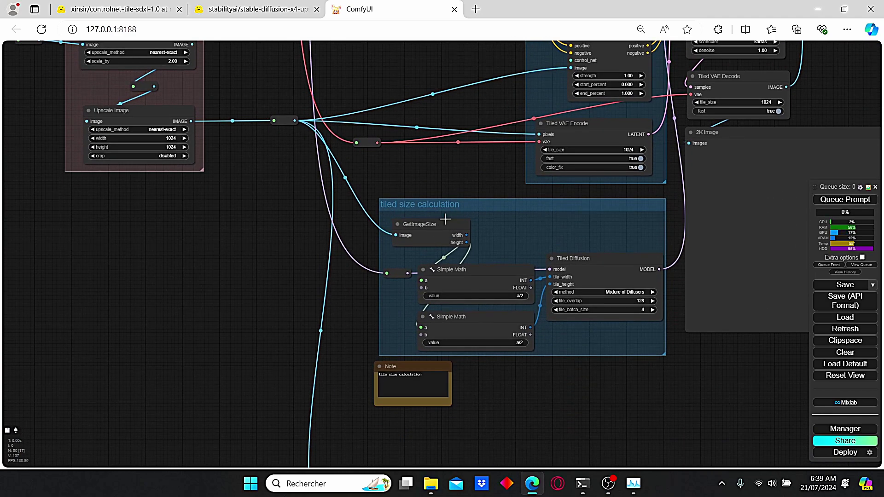
scroll(474, 224, up, 1)
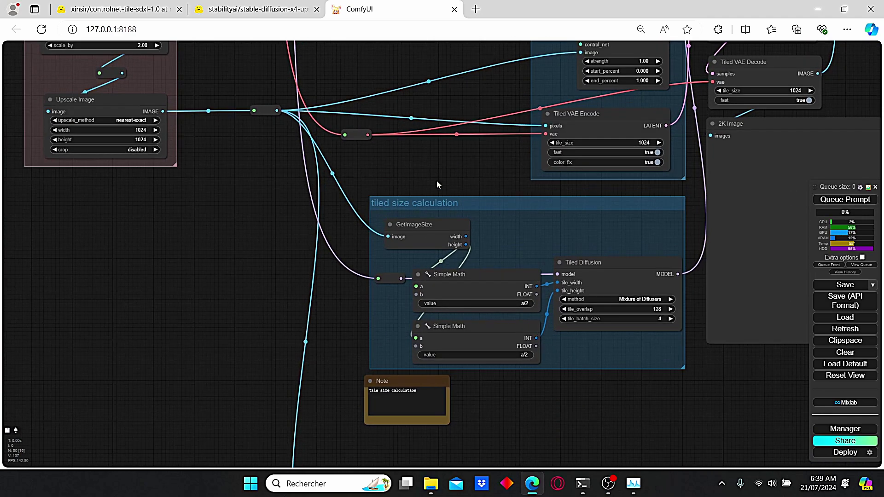
drag(436, 180, 411, 176)
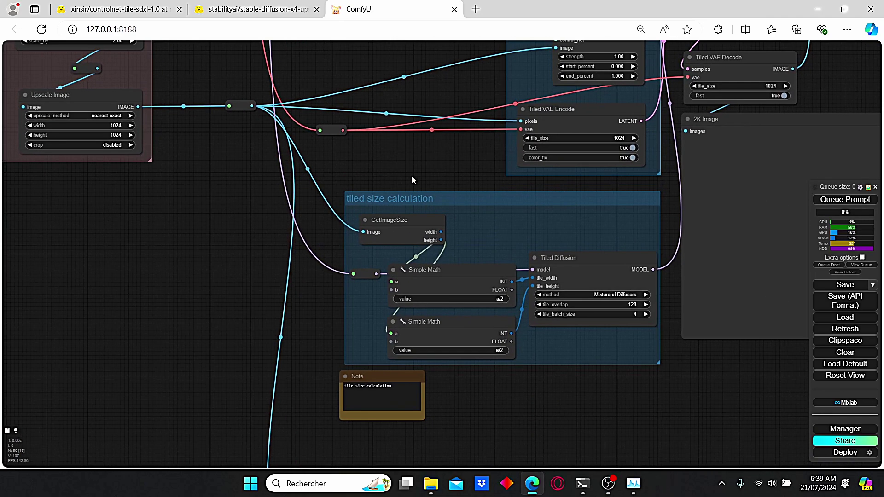
- Examine how GetImageSize and the two Simple Math nodes feed the Tiled Diffusion tile width and height
scroll(404, 223, up, 1)
click(395, 229)
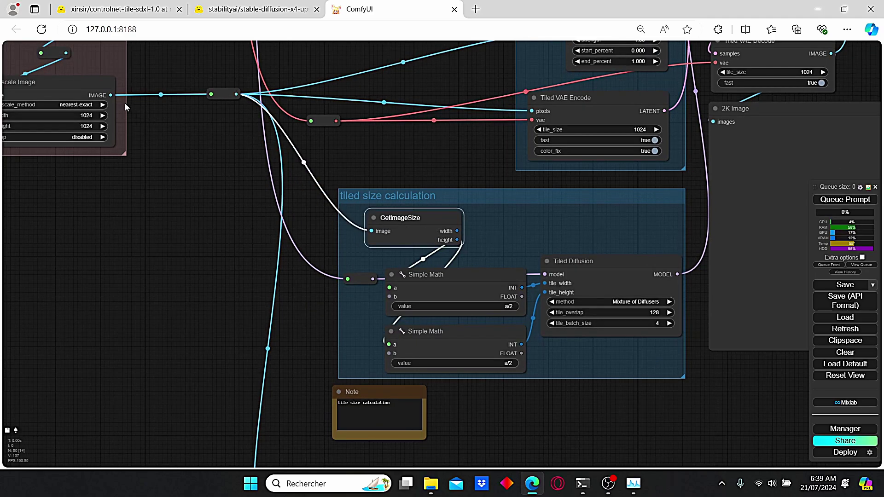
scroll(507, 255, up, 4)
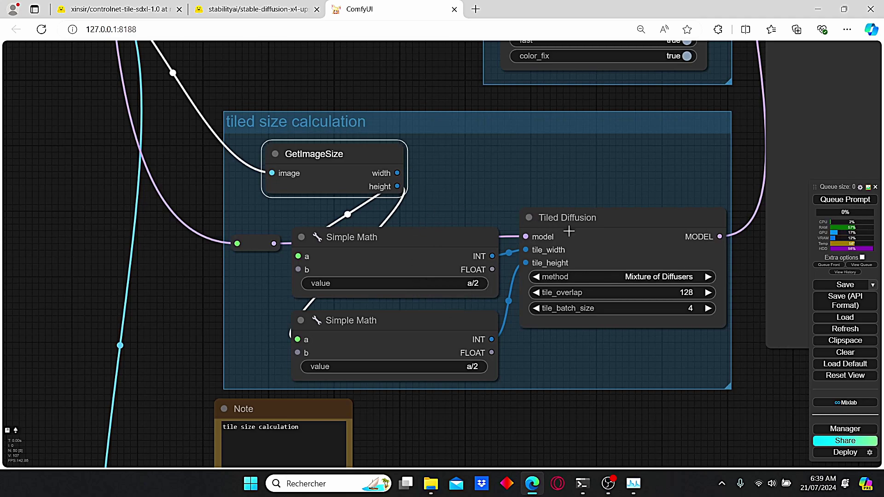
drag(583, 205, 511, 212)
scroll(554, 228, up, 3)
scroll(492, 284, down, 2)
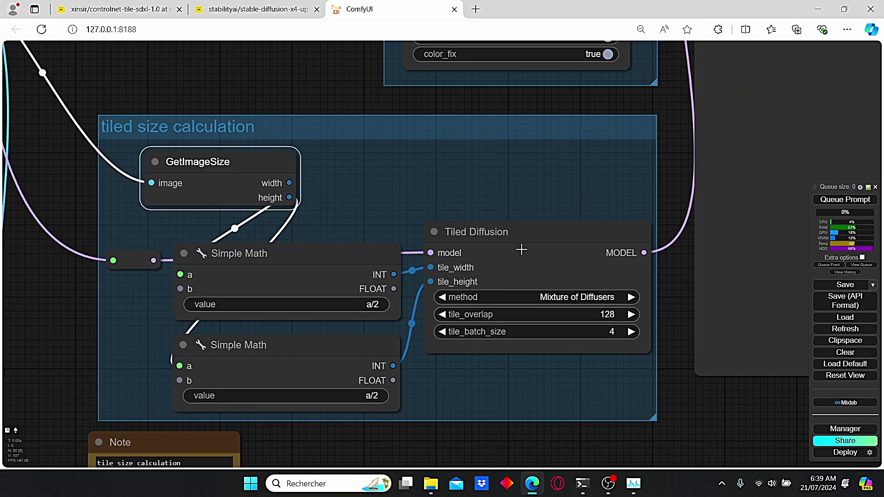
scroll(545, 259, down, 2)
scroll(557, 248, down, 2)
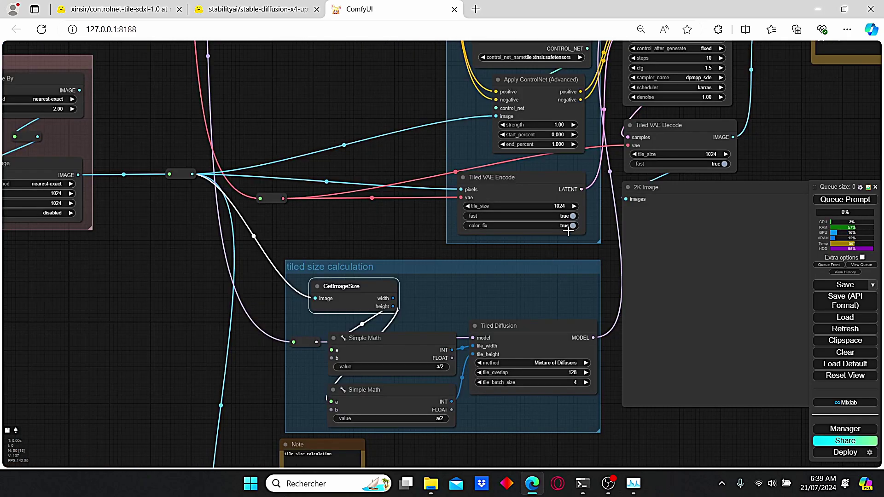
- Move the Load ControlNet Model node up within the Tile group and enlarge it so the full model name fits
drag(577, 240, 577, 252)
drag(542, 275, 550, 219)
scroll(543, 244, up, 5)
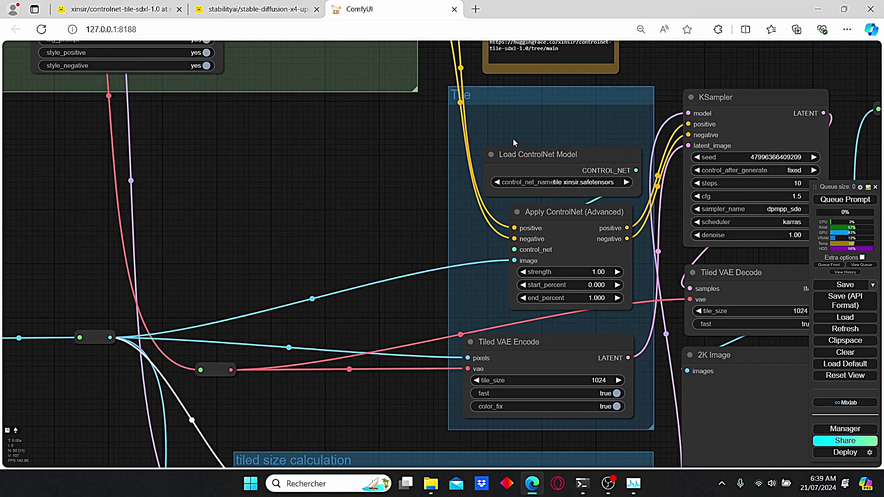
drag(538, 174, 448, 121)
scroll(445, 152, up, 2)
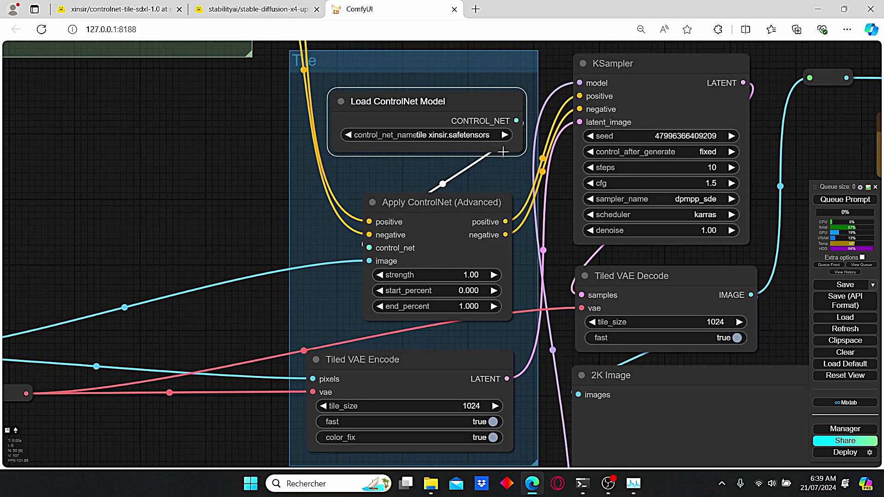
drag(525, 154, 535, 161)
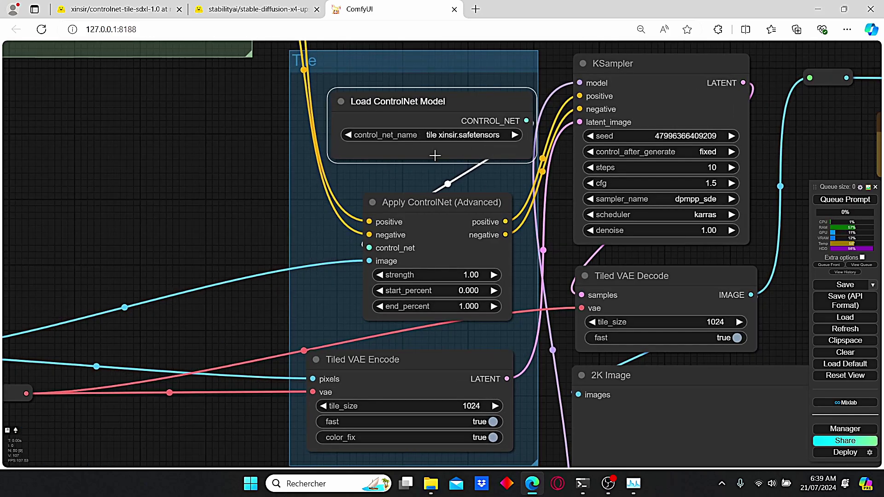
scroll(397, 153, down, 1)
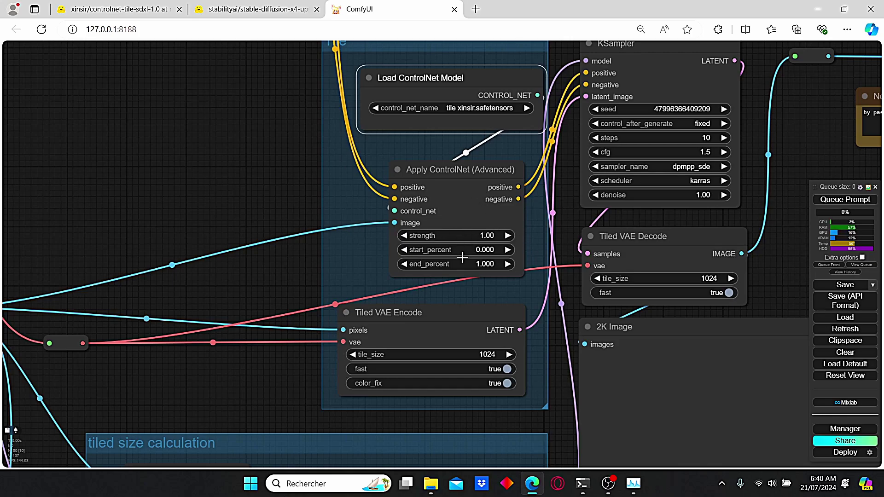
- Examine the WD14 Tagger settings and its link to the SDXL Prompt Styler in the AUTO Prompt group
scroll(474, 144, down, 3)
drag(242, 118, 640, 317)
scroll(401, 218, up, 2)
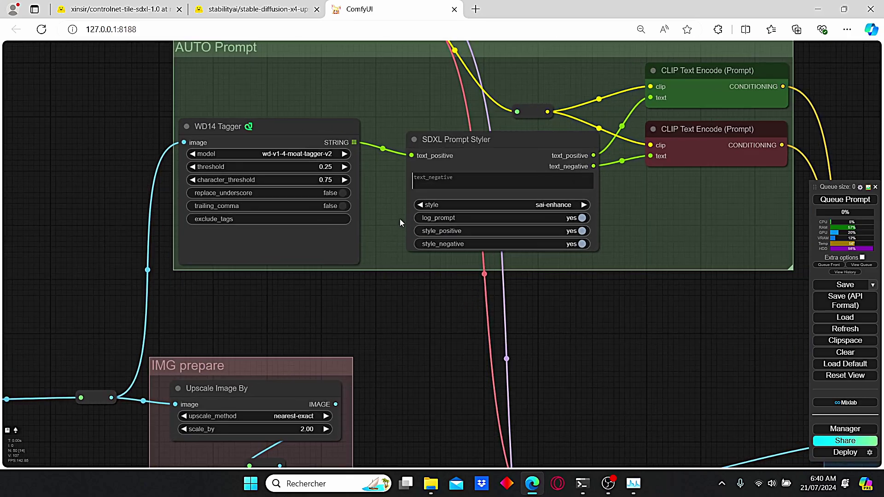
scroll(395, 261, down, 1)
scroll(387, 264, down, 1)
drag(387, 264, 369, 269)
scroll(239, 165, up, 3)
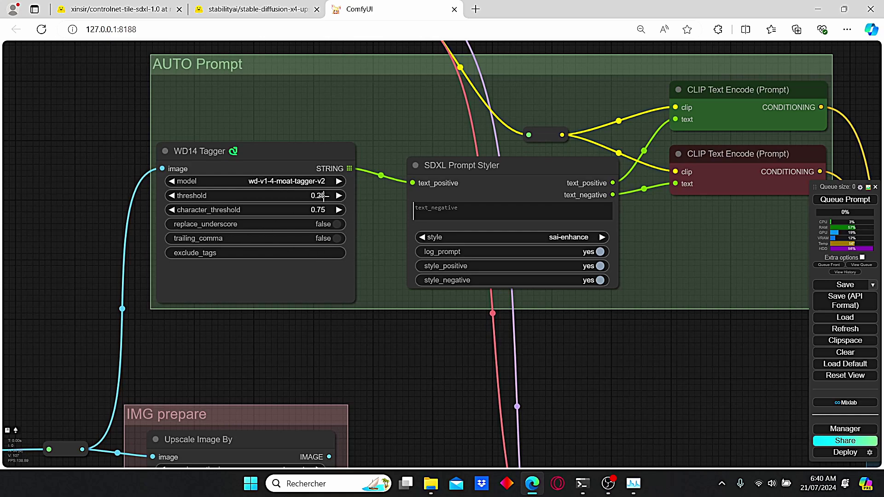
drag(367, 291, 342, 295)
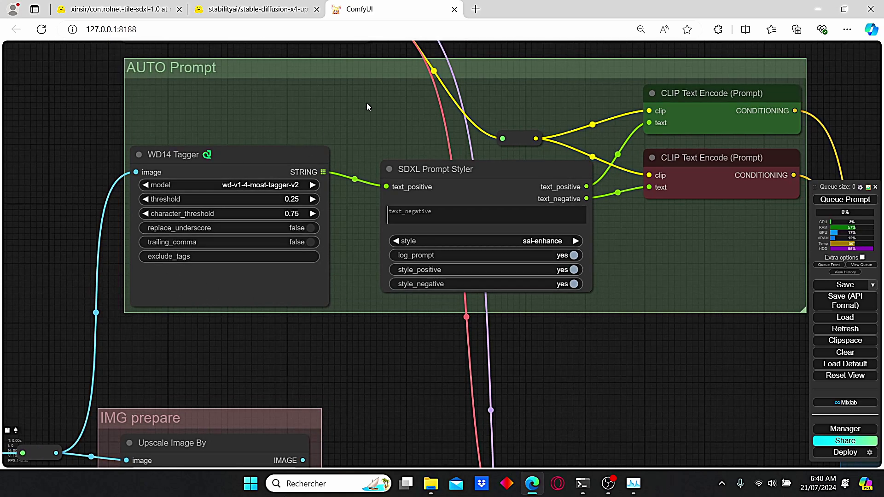
scroll(367, 105, right, 3)
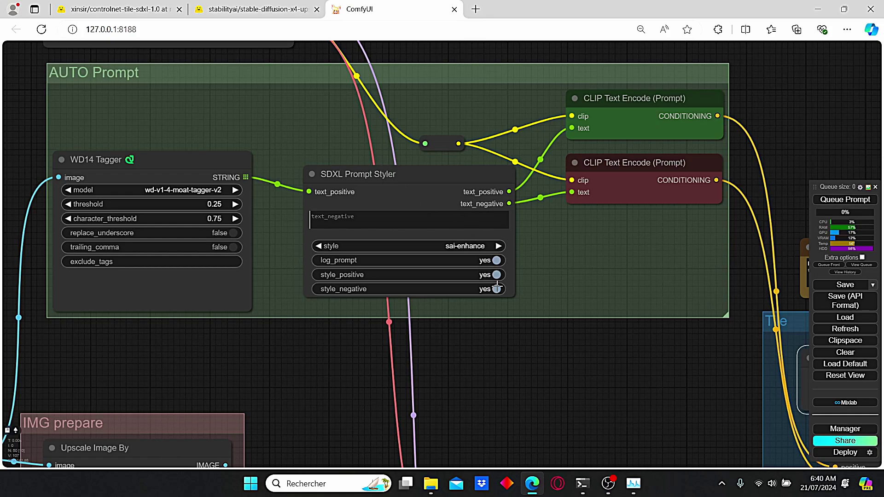
- Make the SDXL Prompt Styler node slightly taller and move it closer to the WD14 Tagger
drag(515, 297, 516, 311)
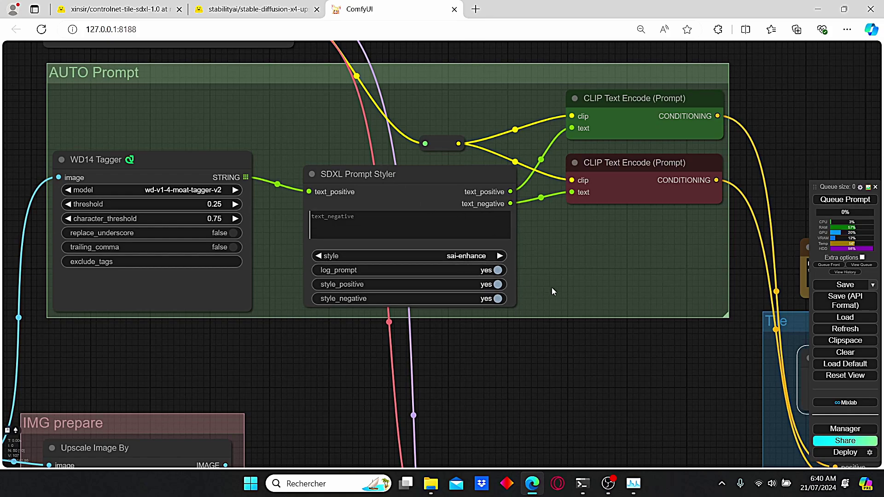
drag(556, 287, 532, 291)
drag(423, 252, 392, 250)
drag(545, 235, 484, 244)
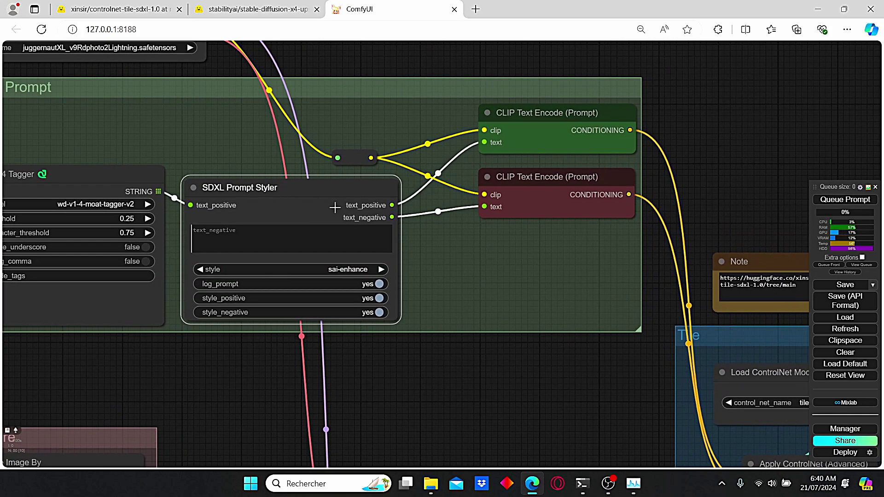
- Trace the conditioning links from the two CLIP Text Encode nodes to Apply ControlNet (Advanced) in the Tile group
drag(708, 171, 672, 171)
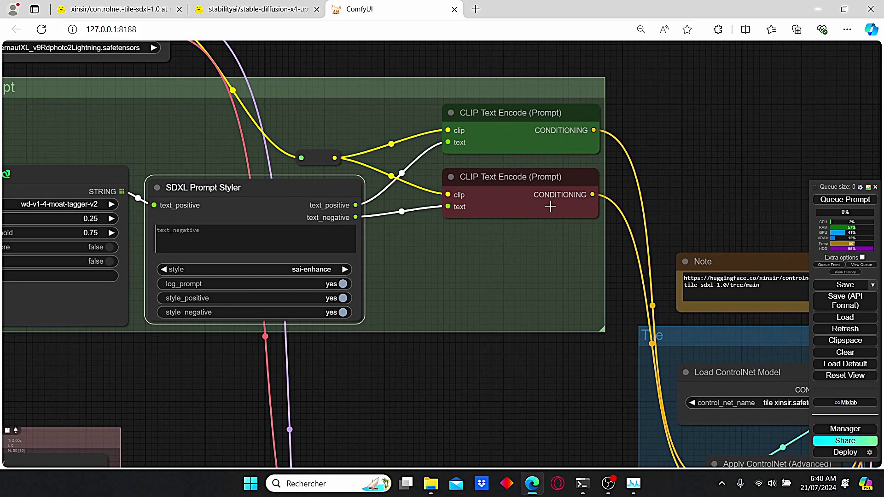
drag(652, 132, 515, 72)
scroll(489, 121, down, 2)
scroll(481, 140, down, 1)
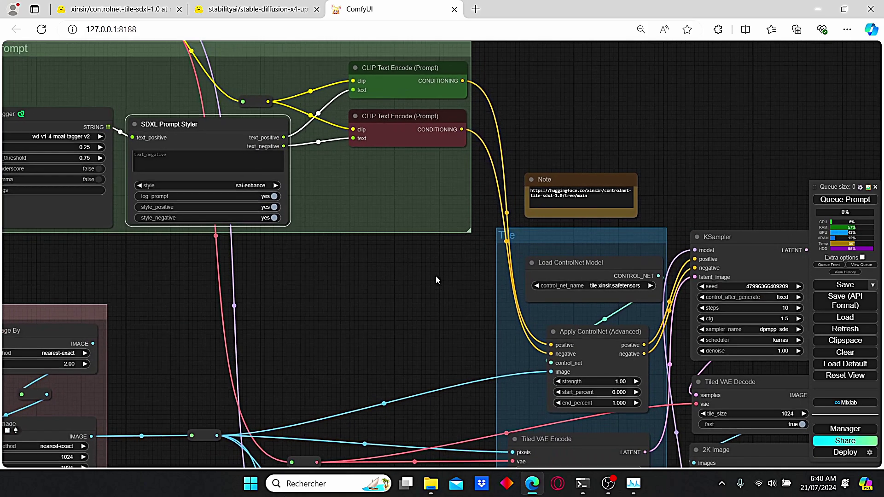
drag(436, 276, 398, 230)
drag(446, 275, 314, 227)
scroll(443, 264, up, 3)
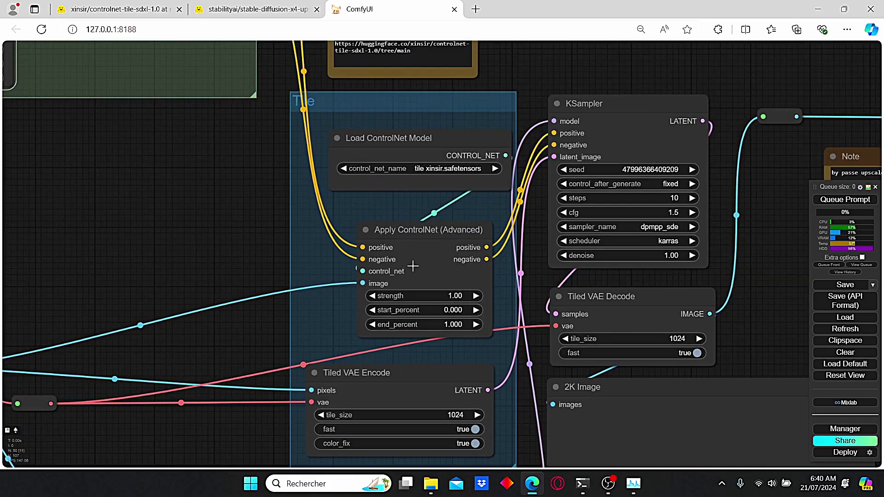
scroll(641, 68, down, 1)
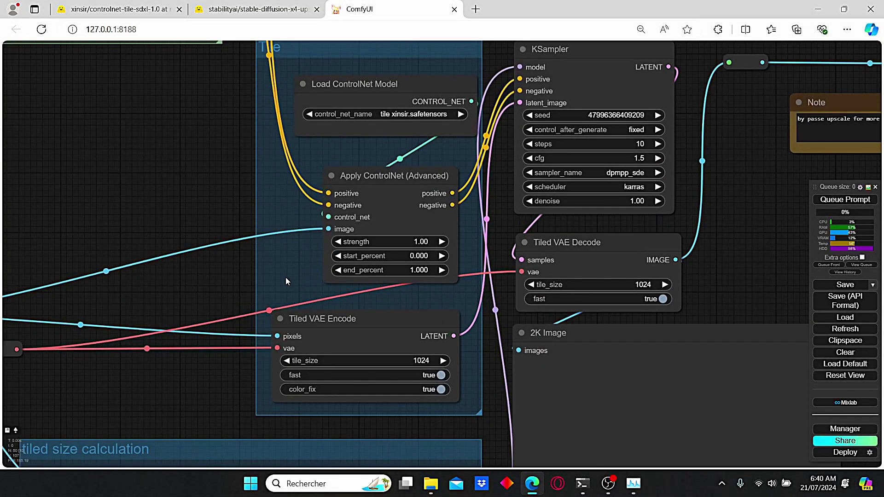
- Examine the Tiled VAE Encode node's inputs and its tile size, fast and color fix settings
drag(317, 306, 284, 216)
scroll(284, 216, up, 3)
scroll(415, 225, down, 2)
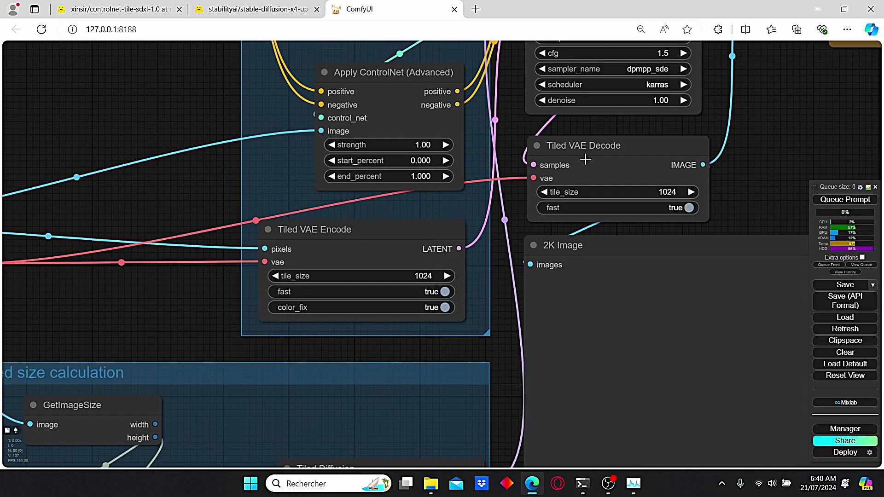
drag(627, 133, 575, 160)
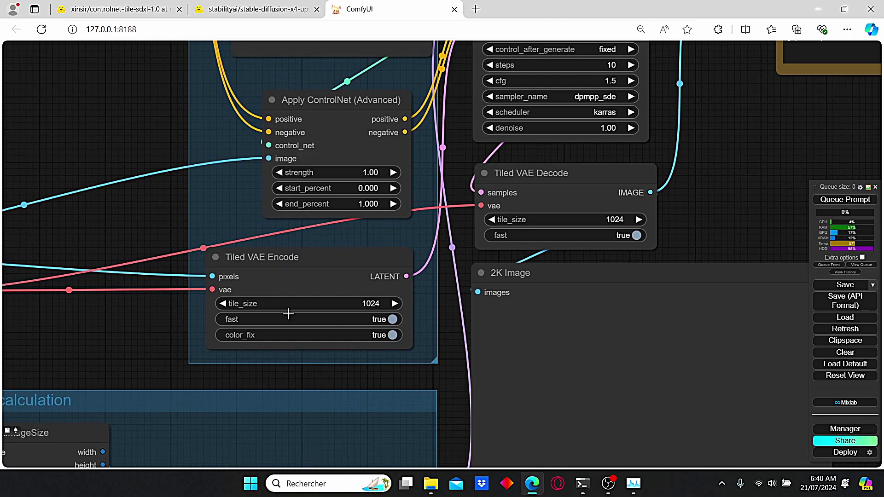
scroll(288, 314, down, 2)
drag(200, 341, 383, 297)
scroll(604, 239, up, 3)
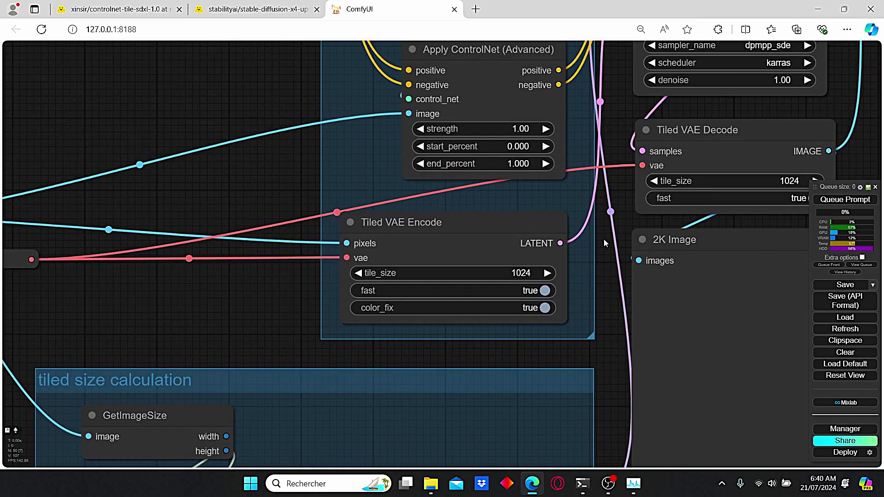
drag(604, 239, 566, 246)
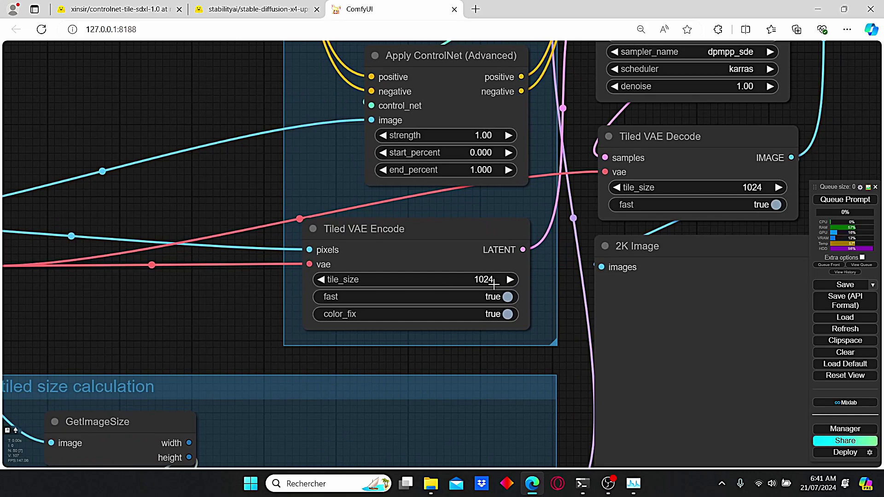
scroll(507, 291, down, 1)
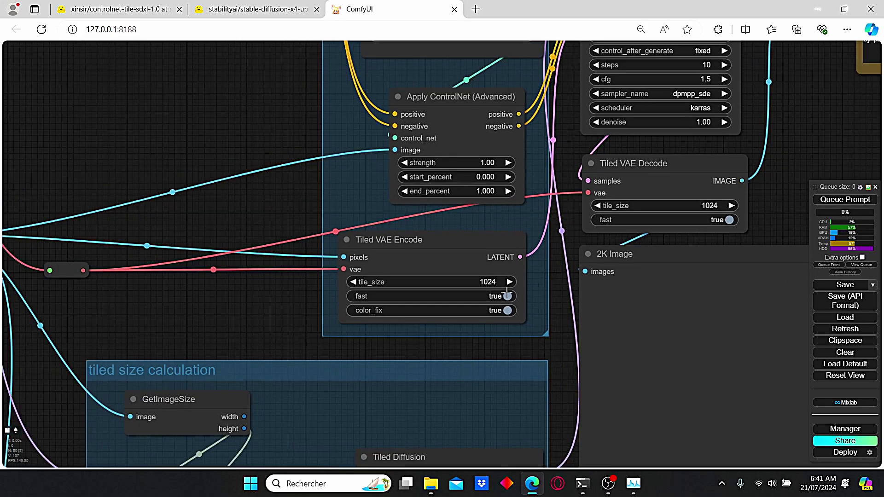
- Examine the KSampler's incoming links and its steps, cfg, sampler, scheduler and denoise settings
scroll(573, 151, down, 2)
drag(568, 128, 581, 219)
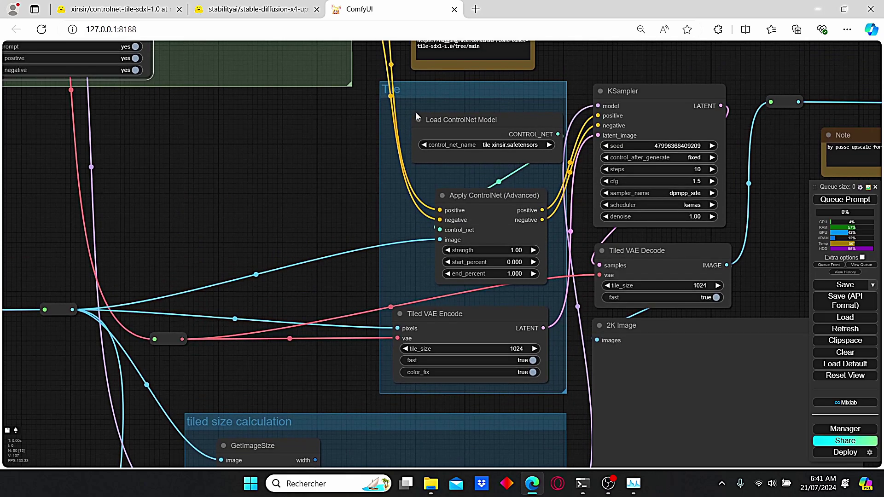
scroll(673, 81, up, 1)
drag(673, 81, 449, 145)
scroll(449, 257, up, 4)
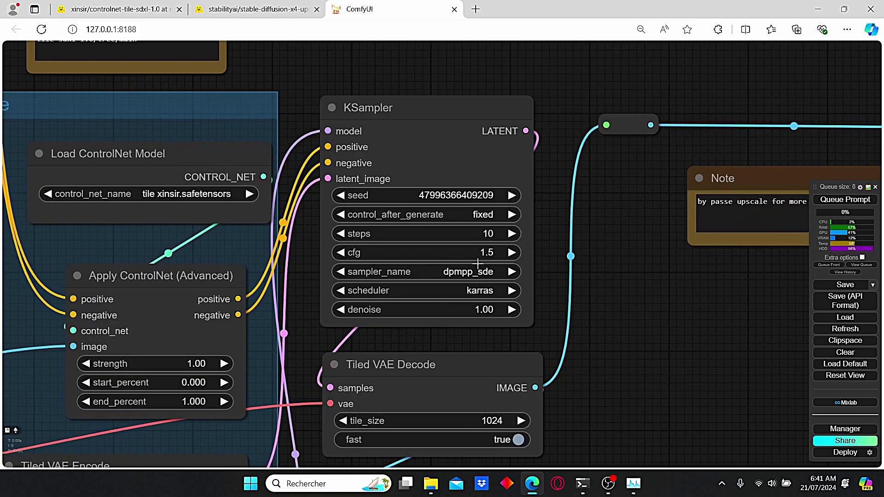
scroll(454, 235, down, 5)
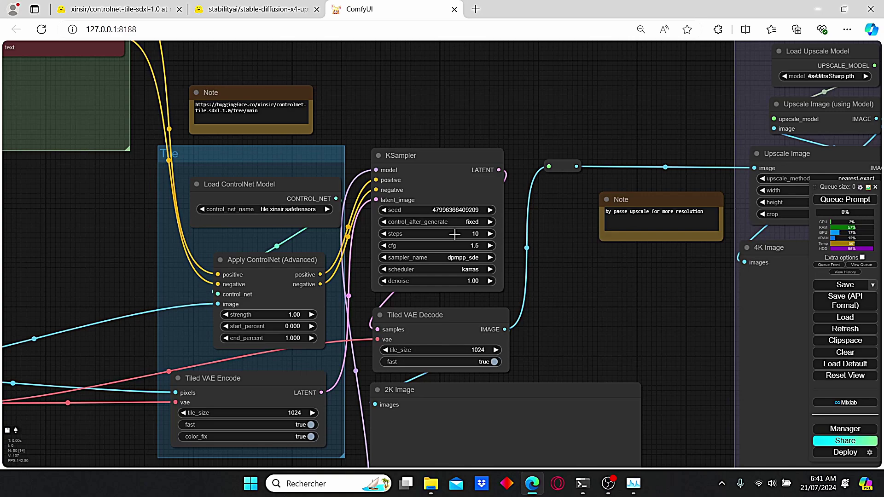
scroll(454, 234, up, 3)
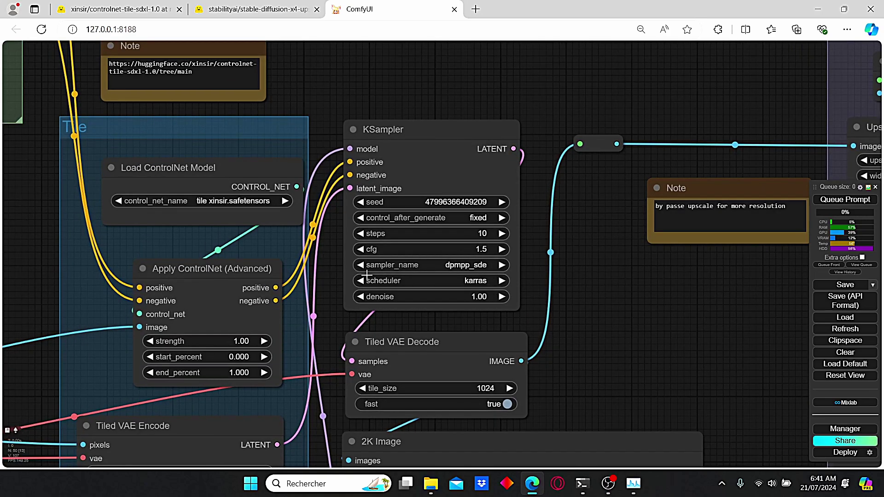
scroll(350, 273, up, 1)
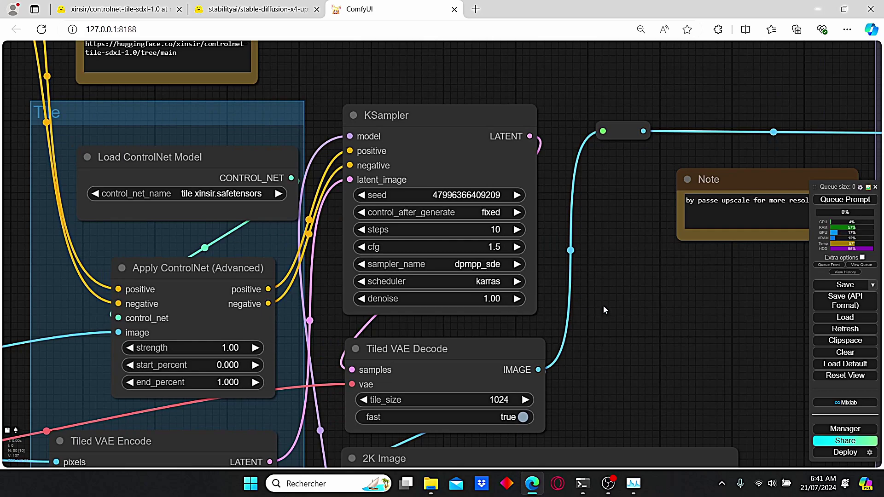
- Shift the Tiled VAE Decode node slightly to the right beneath the KSampler
scroll(604, 305, down, 1)
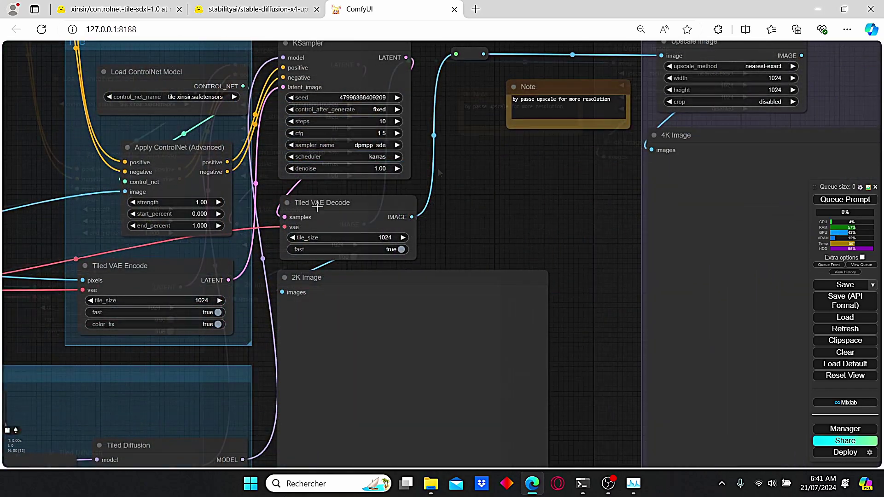
mouse_move(318, 206)
mouse_down()
mouse_move(381, 205)
mouse_move(334, 199)
mouse_up()
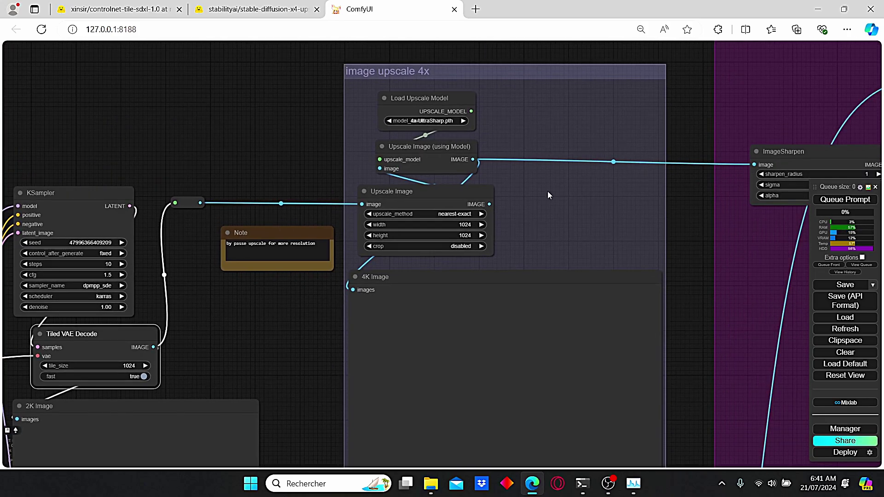
- Look over the image upscale 4x group and shift its Upscale Image (using Model) node slightly to the right
scroll(549, 195, up, 2)
click(405, 215)
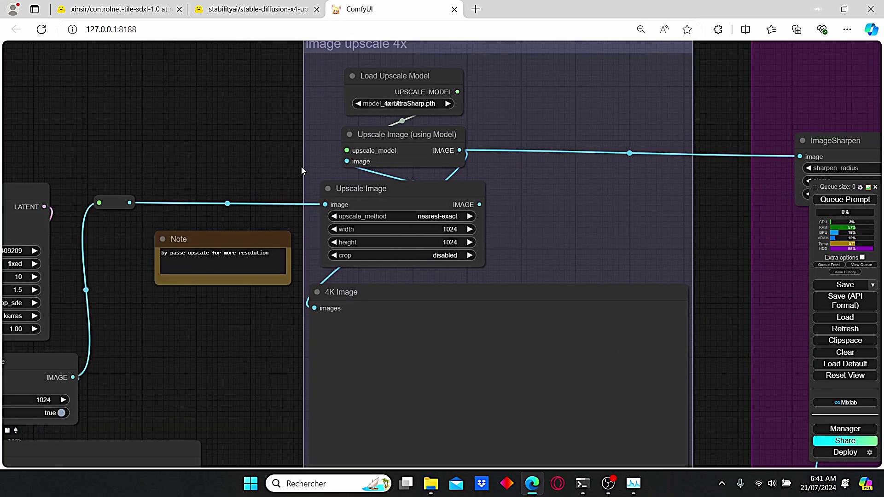
scroll(445, 216, up, 1)
drag(445, 216, 485, 247)
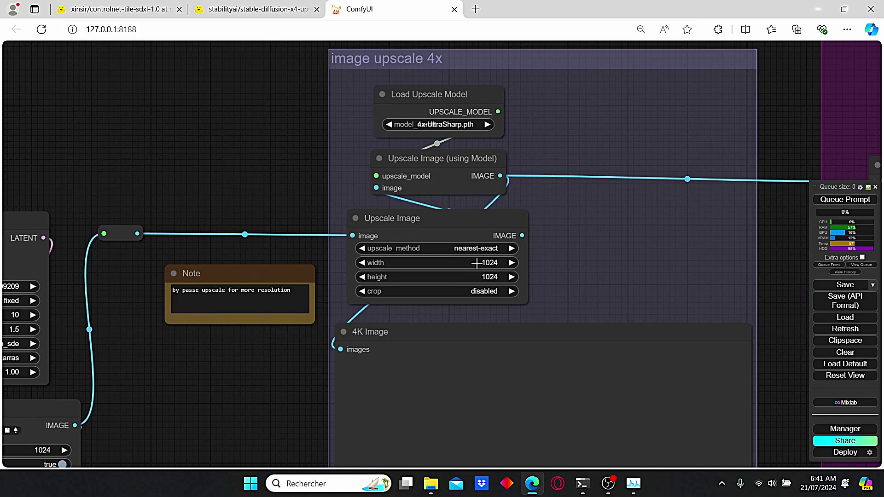
drag(409, 161, 431, 164)
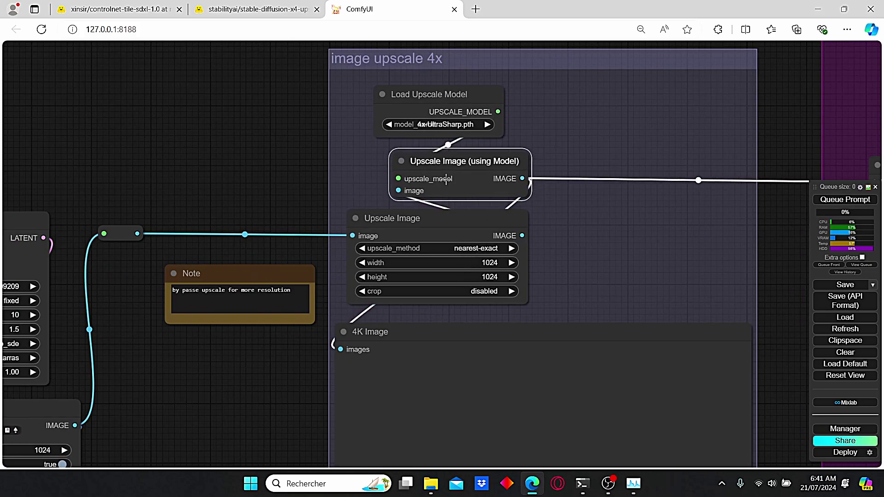
- Trace the upscaled image's link into the Color correction group and examine the ImageSharpen node
scroll(570, 183, down, 2)
scroll(654, 150, down, 3)
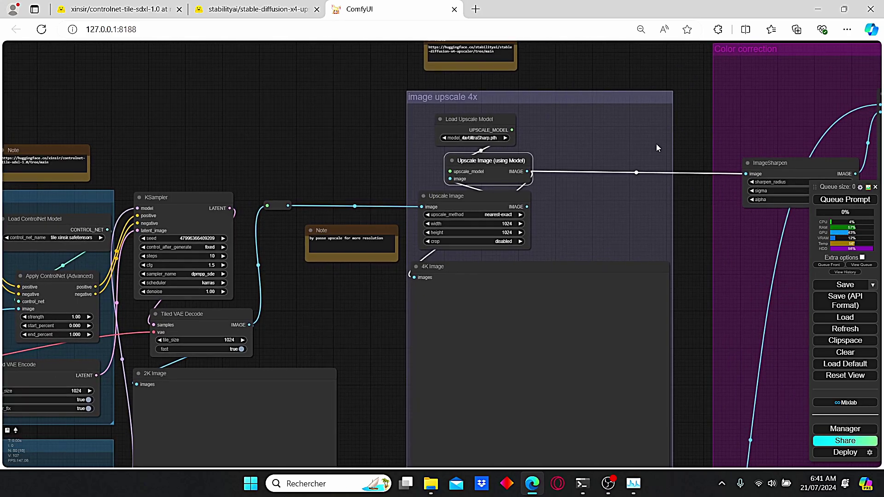
drag(656, 143, 583, 168)
drag(608, 139, 277, 149)
scroll(415, 216, up, 2)
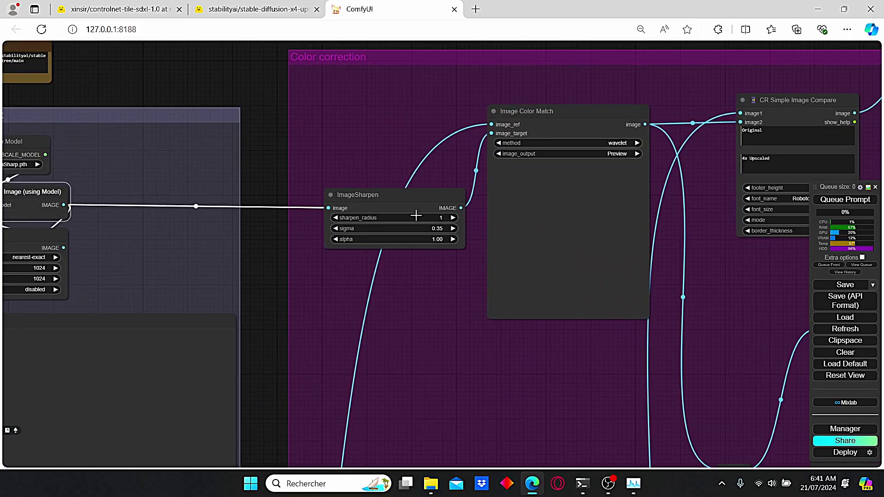
- Shift the ImageSharpen node slightly to the left and examine its link into the Image Color Match node
drag(426, 202, 416, 204)
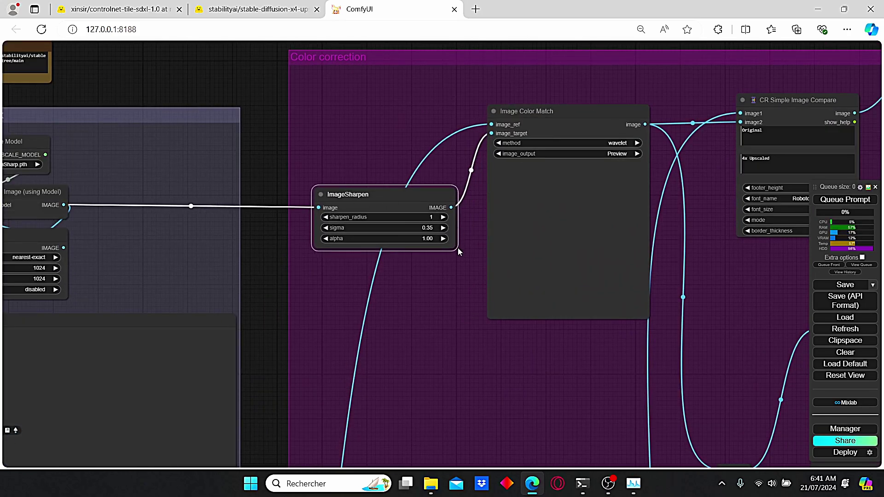
scroll(457, 244, down, 2)
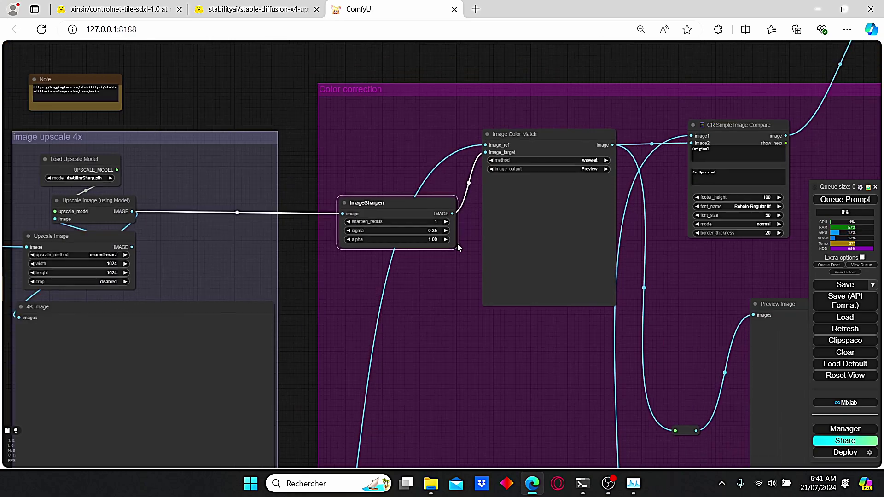
drag(458, 246, 408, 253)
scroll(408, 253, up, 3)
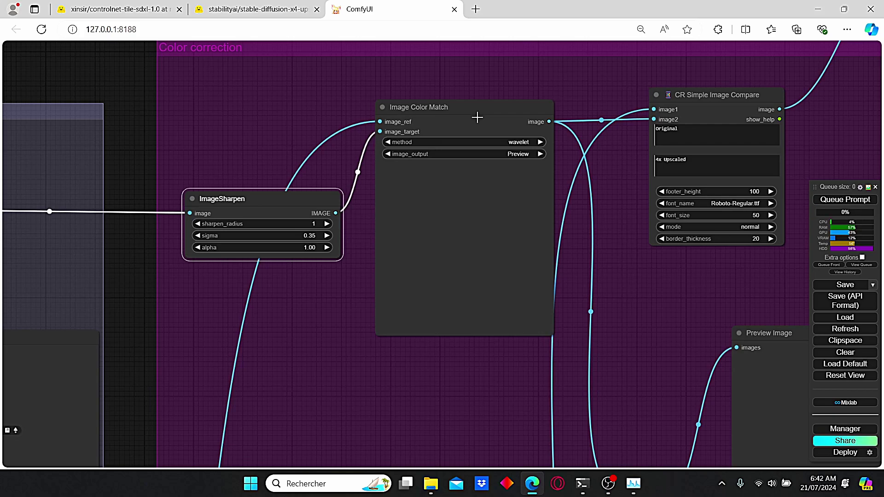
scroll(341, 328, down, 4)
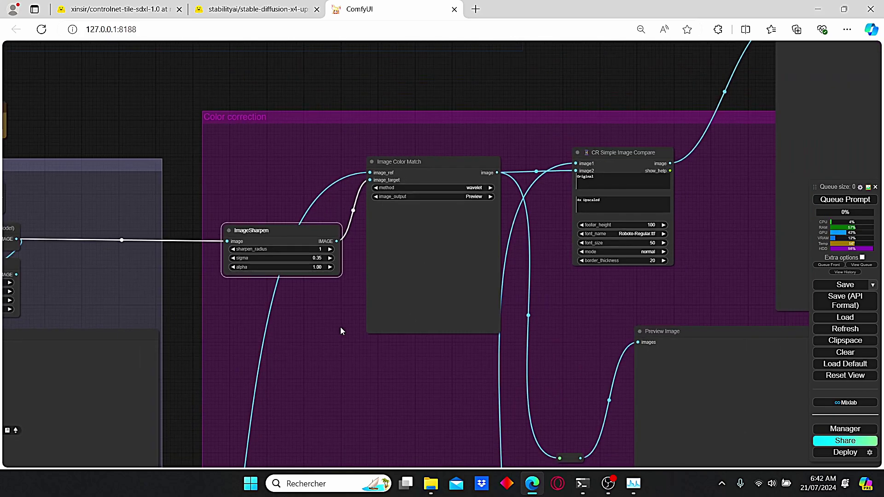
scroll(365, 201, up, 4)
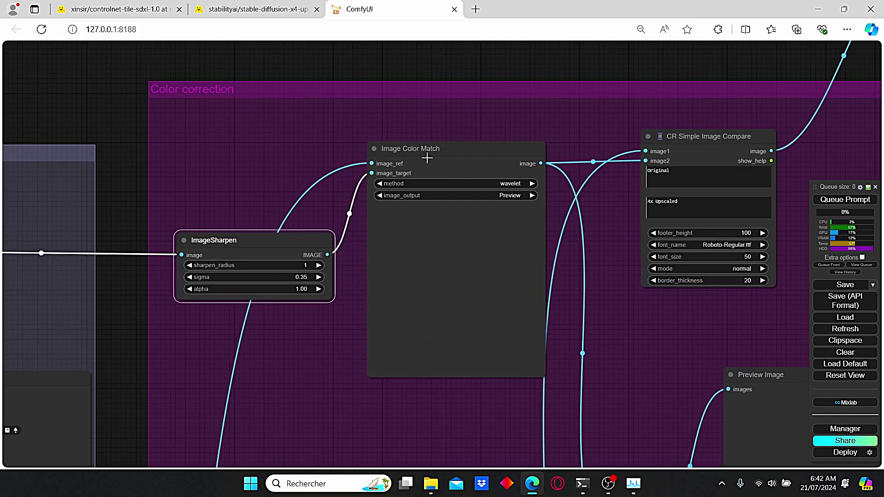
scroll(495, 139, down, 1)
scroll(405, 171, down, 1)
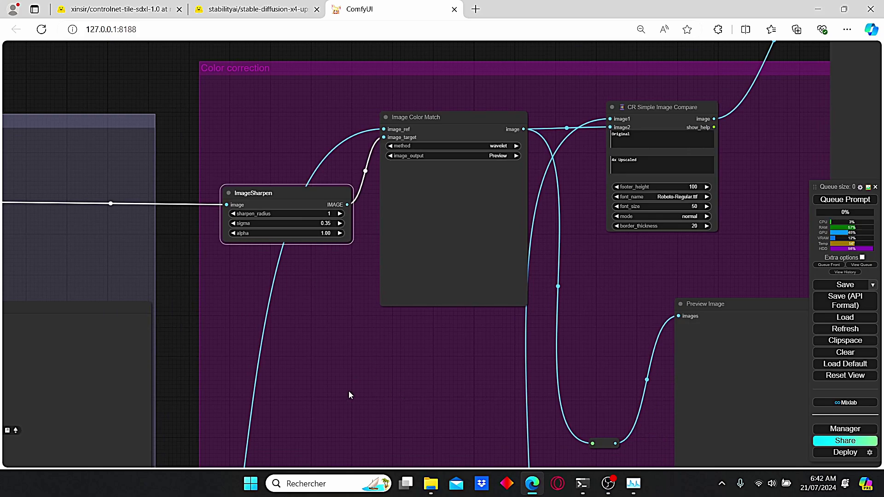
- Trace the reference link into Image Color Match and shift the ImageSharpen node slightly to the right
drag(443, 362, 456, 293)
scroll(405, 318, down, 3)
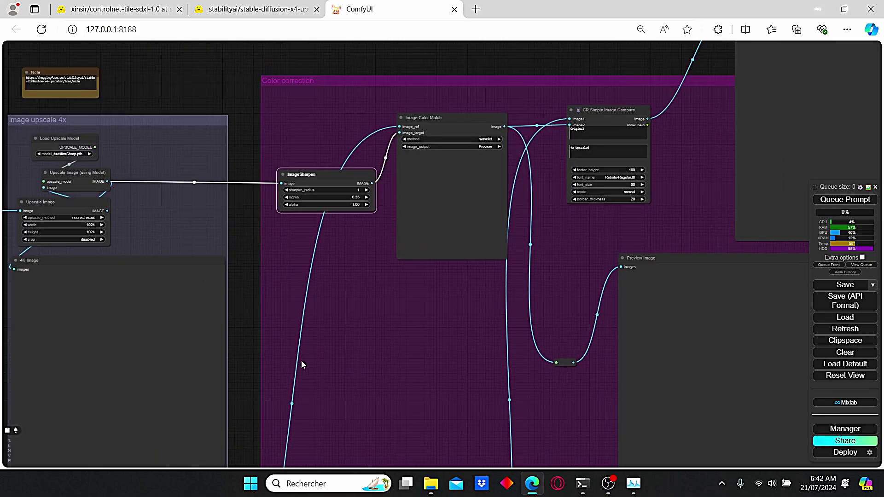
drag(353, 364, 444, 242)
scroll(402, 275, down, 1)
drag(433, 299, 427, 373)
drag(463, 210, 417, 285)
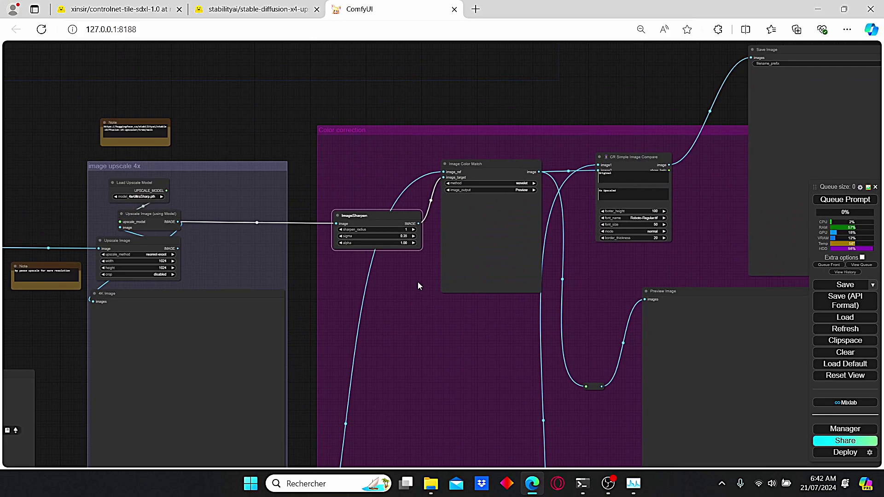
scroll(422, 271, up, 8)
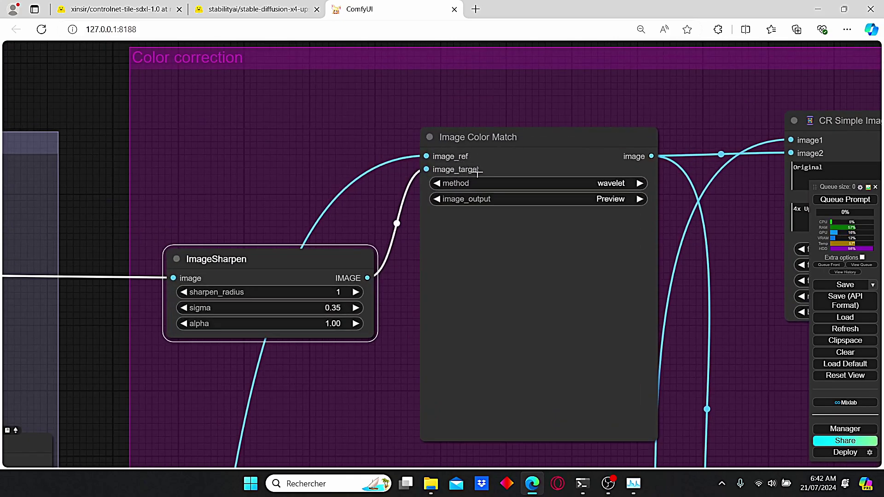
drag(307, 253, 323, 260)
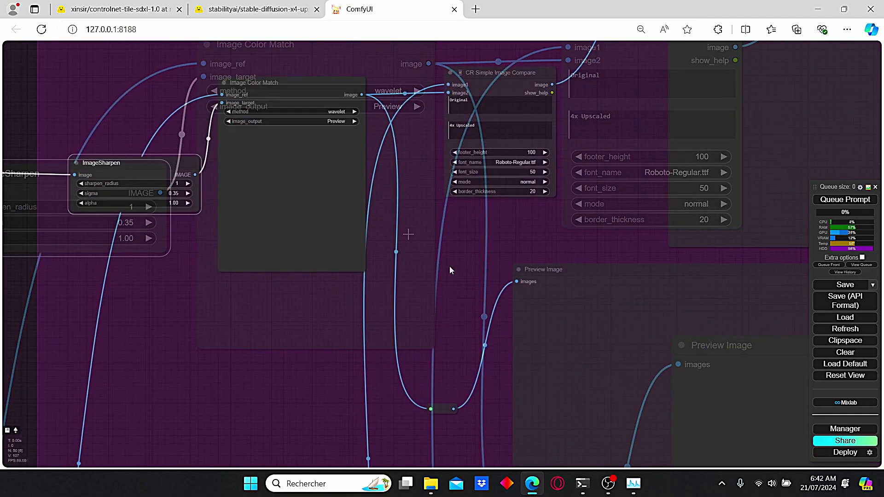
- Examine the Preview Image and CR Simple Image Compare nodes fed by the color-matched image
scroll(447, 264, down, 3)
scroll(407, 187, up, 3)
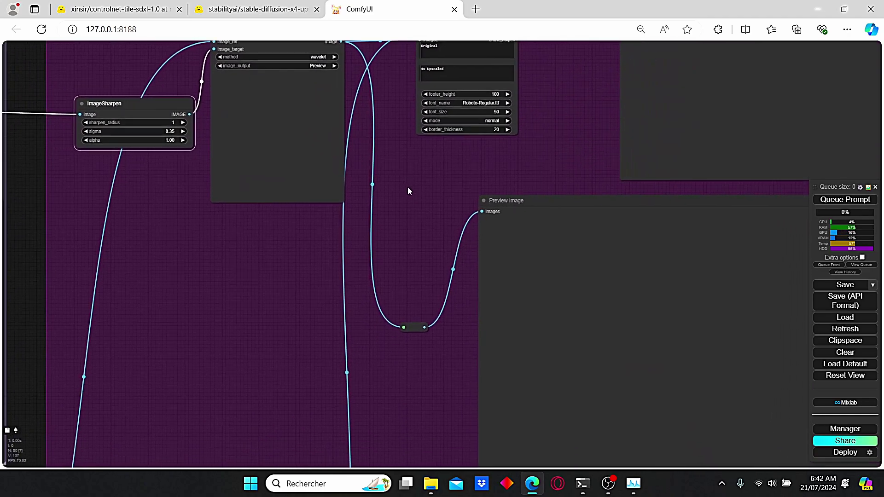
drag(439, 208, 280, 118)
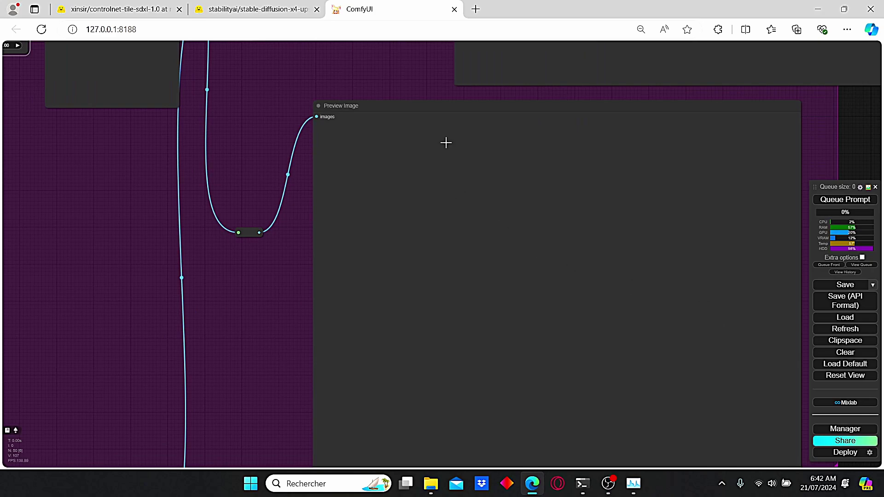
scroll(446, 142, down, 3)
drag(422, 105, 461, 325)
scroll(350, 207, up, 8)
scroll(452, 235, down, 3)
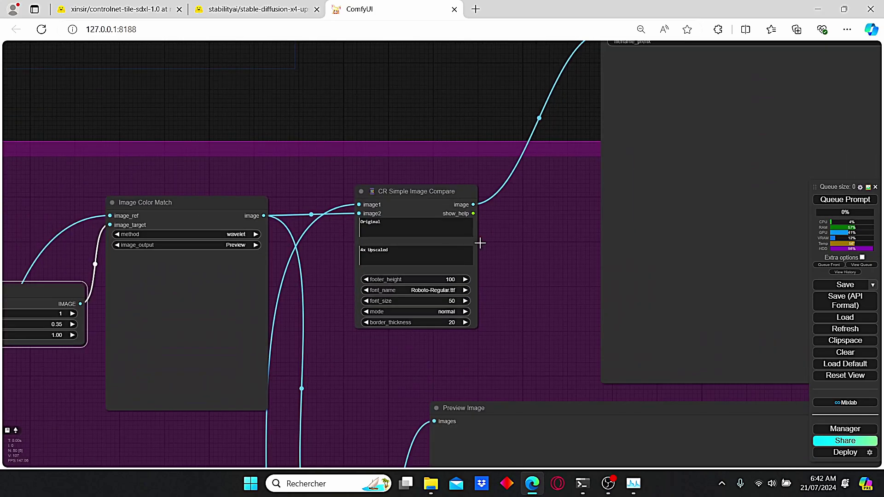
drag(520, 248, 507, 247)
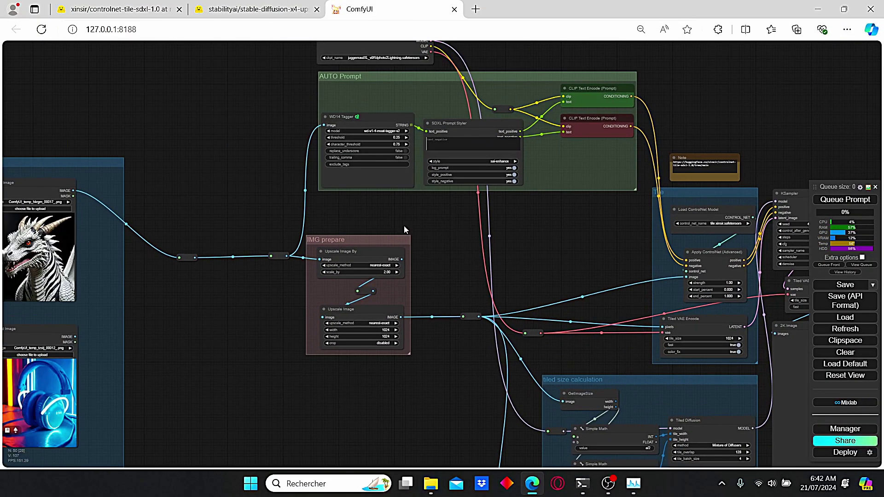
drag(846, 151, 697, 171)
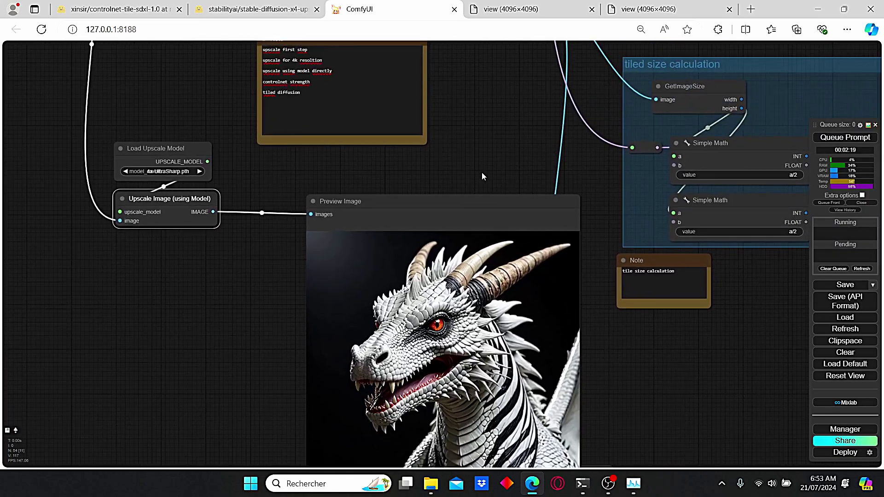
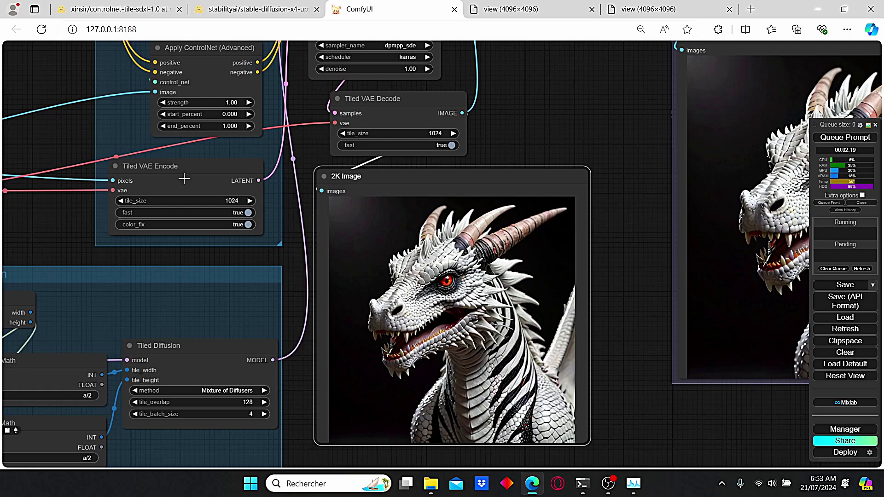
- Inspect the generated dragon in the 2K Image preview below the Tiled VAE Decode node
scroll(299, 152, up, 4)
drag(311, 218, 407, 159)
drag(631, 280, 510, 241)
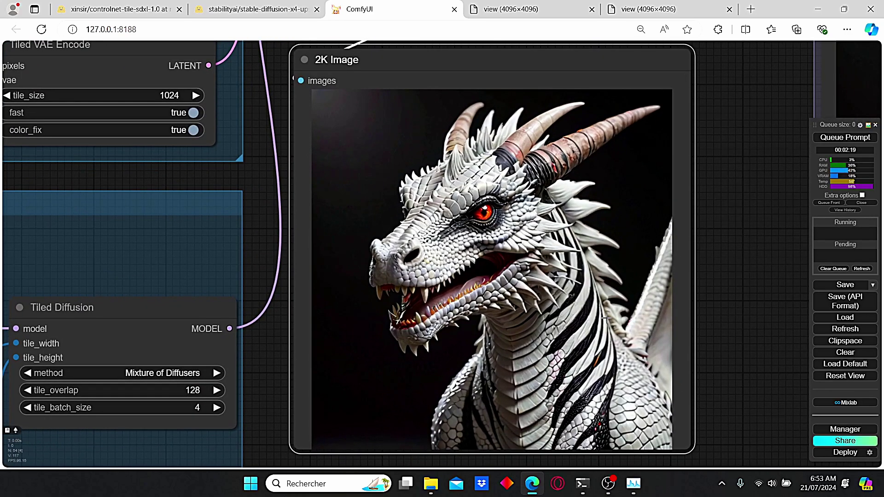
scroll(606, 320, down, 2)
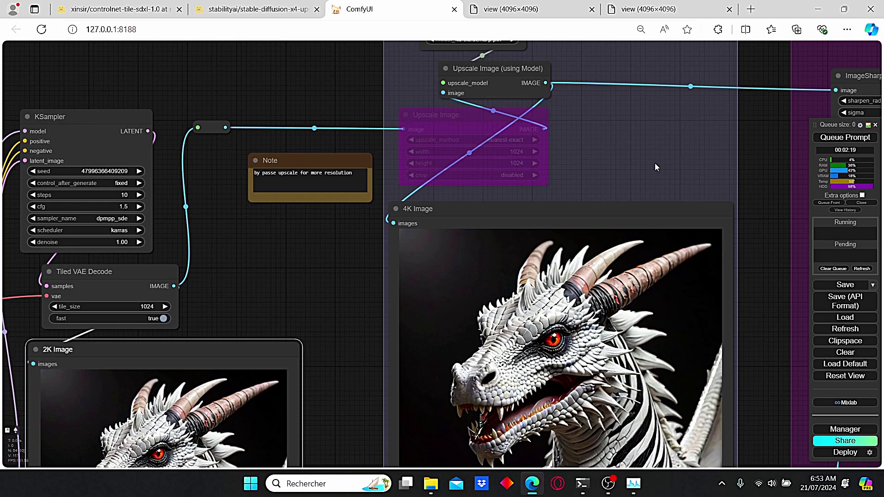
- Inspect the upscaled dragon in the 4K Image preview of the image upscale 4x group
drag(704, 181, 548, 78)
scroll(548, 77, up, 1)
scroll(207, 115, up, 1)
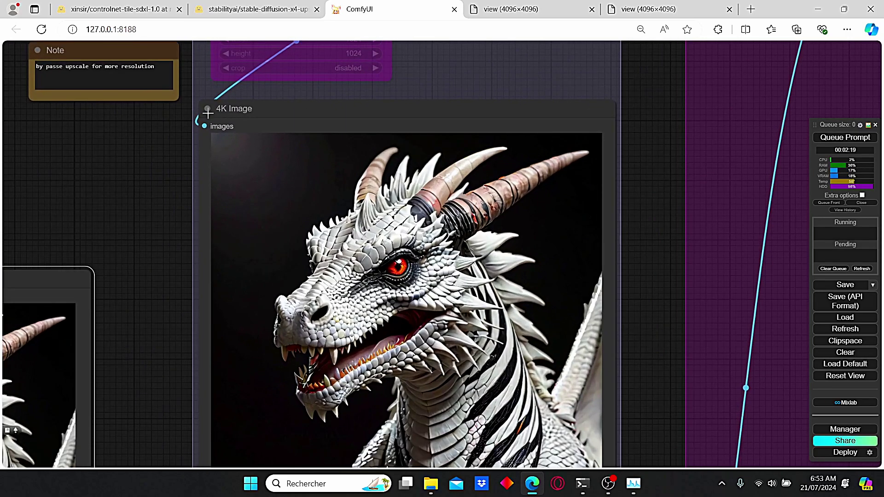
drag(190, 282, 166, 190)
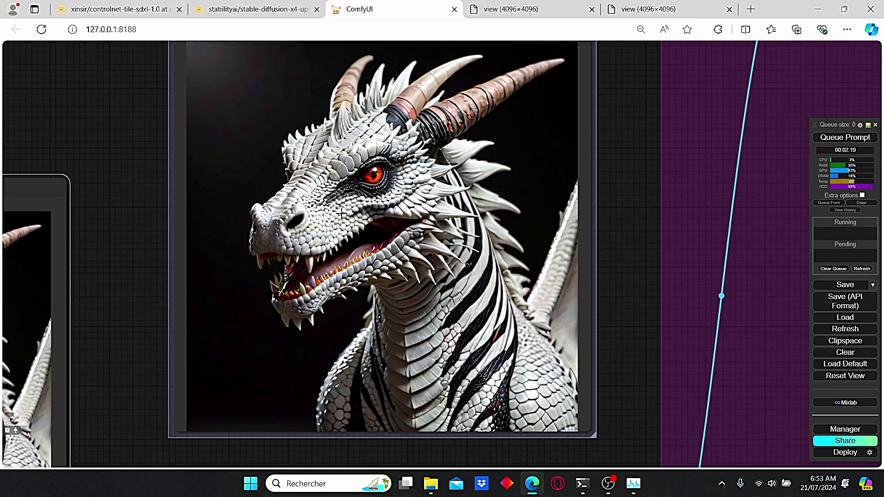
scroll(578, 241, down, 10)
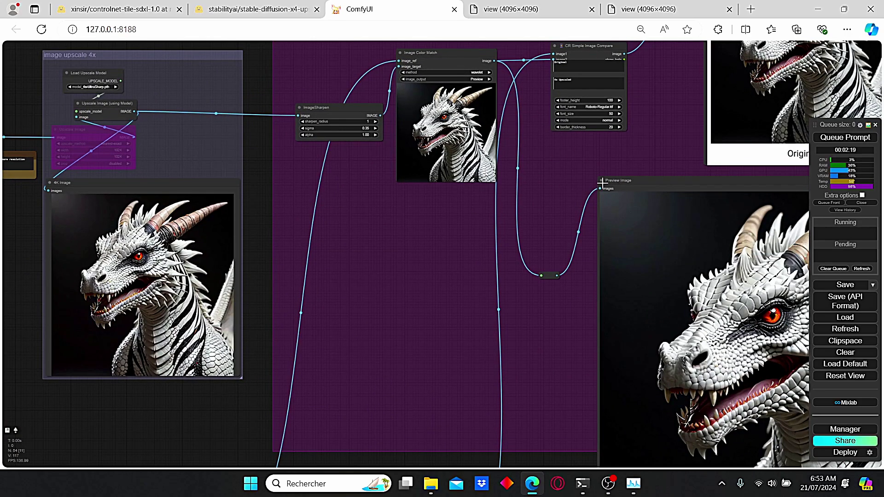
- Examine the color-corrected dragon in the Color correction group's large Preview Image node
drag(597, 175, 450, 171)
drag(599, 151, 352, 96)
scroll(441, 262, up, 4)
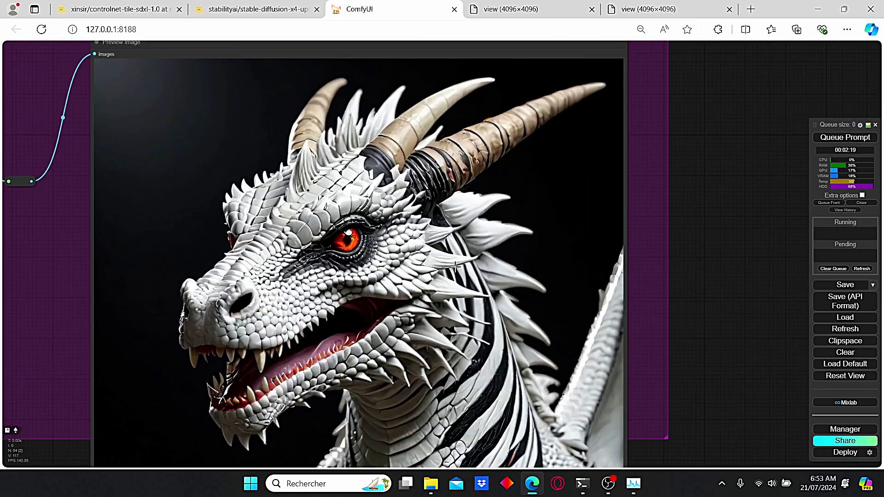
drag(610, 321, 667, 213)
scroll(667, 214, down, 2)
drag(640, 186, 670, 229)
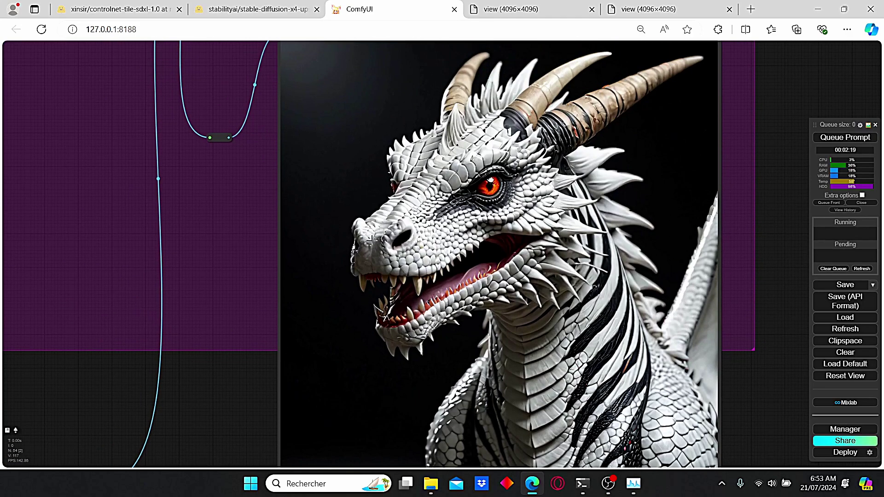
- Locate the separate direct upscale branch and check its 4x-UltraSharp model and Upscale Image (using Model) node
scroll(371, 239, down, 5)
drag(181, 296, 779, 269)
drag(308, 266, 642, 236)
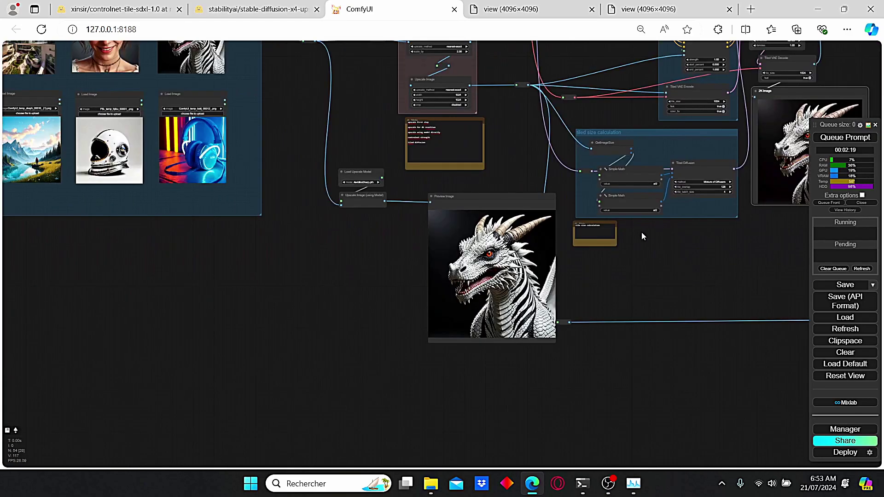
scroll(359, 196, up, 5)
scroll(355, 226, up, 4)
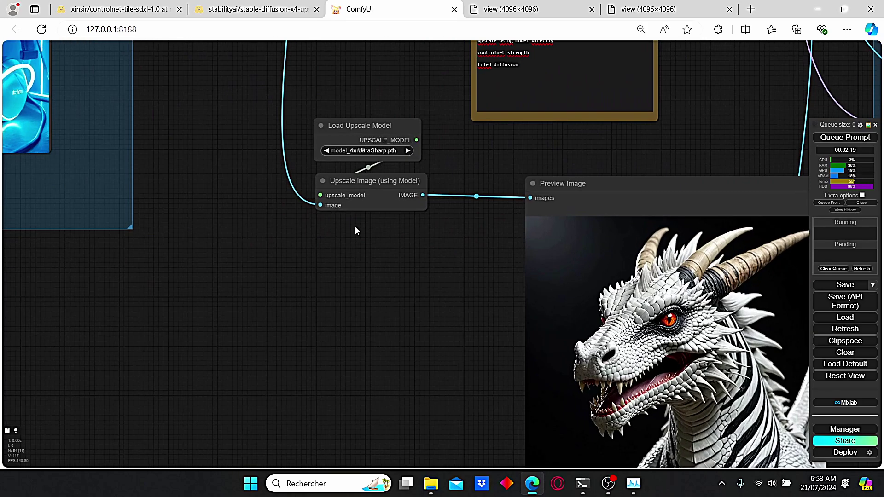
scroll(362, 154, up, 4)
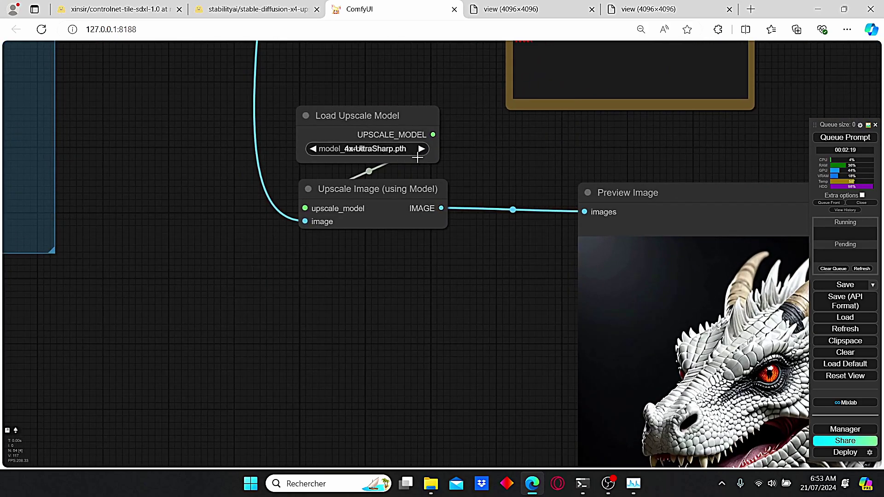
- Examine the dragon in the Preview Image node of the direct 4x-UltraSharp upscale branch
scroll(510, 202, down, 5)
drag(510, 203, 348, 167)
scroll(404, 253, up, 2)
drag(387, 262, 264, 189)
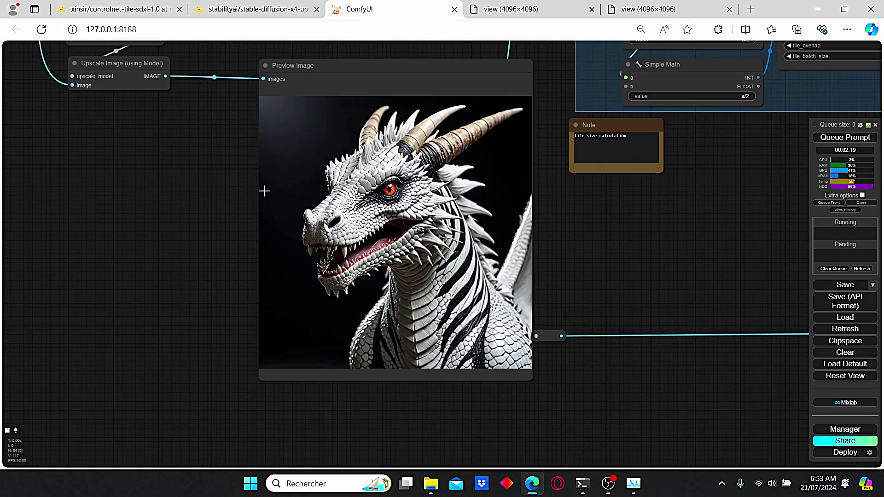
scroll(316, 219, up, 4)
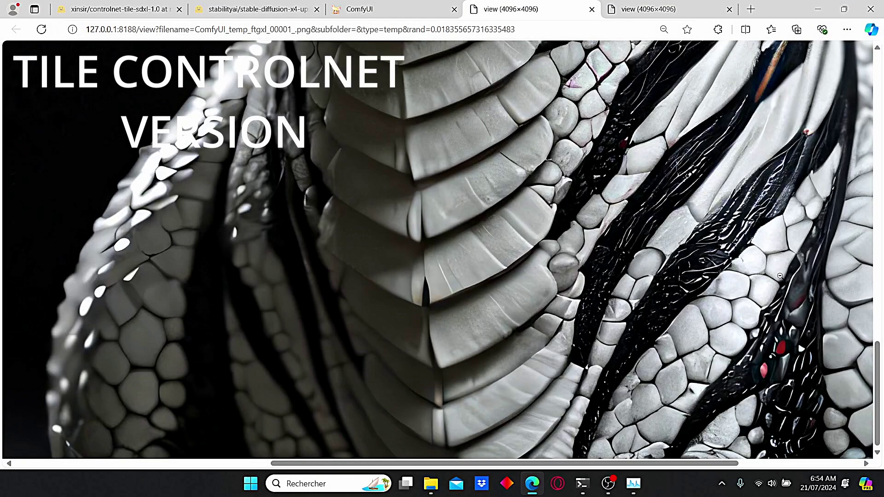
- Compare the dragon's neck and eye details between the full-size Tile ControlNet and 4x-UltraSharp images
scroll(653, 230, up, 1)
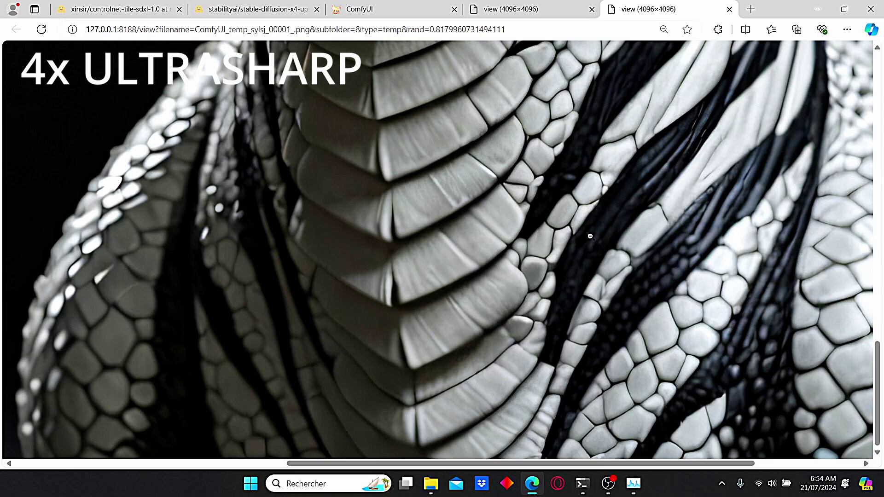
scroll(654, 242, up, 2)
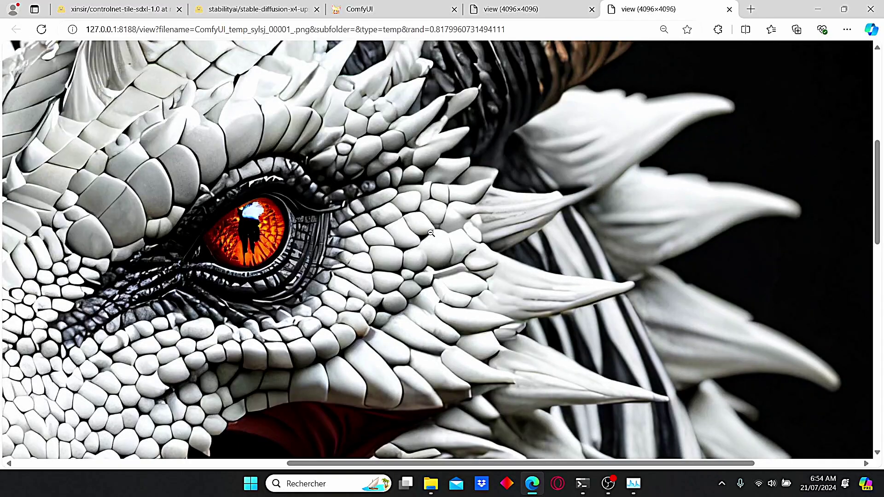
click(545, 14)
scroll(347, 254, up, 15)
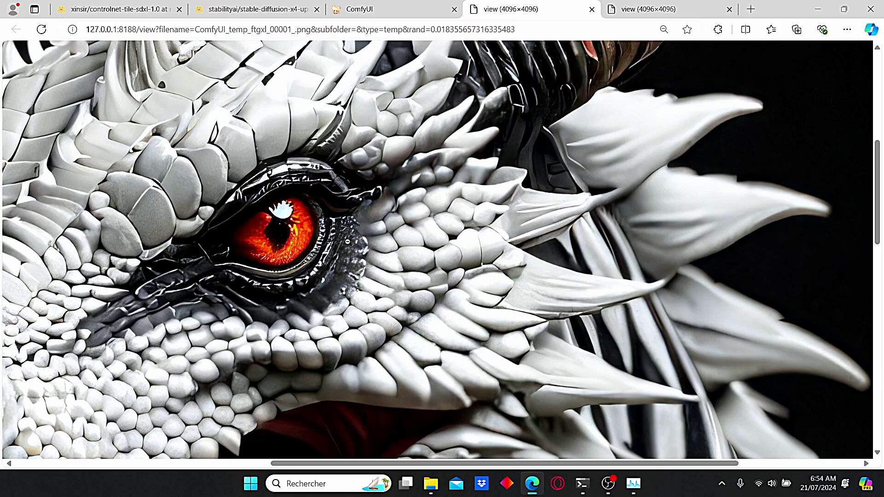
scroll(377, 216, down, 1)
scroll(376, 216, up, 1)
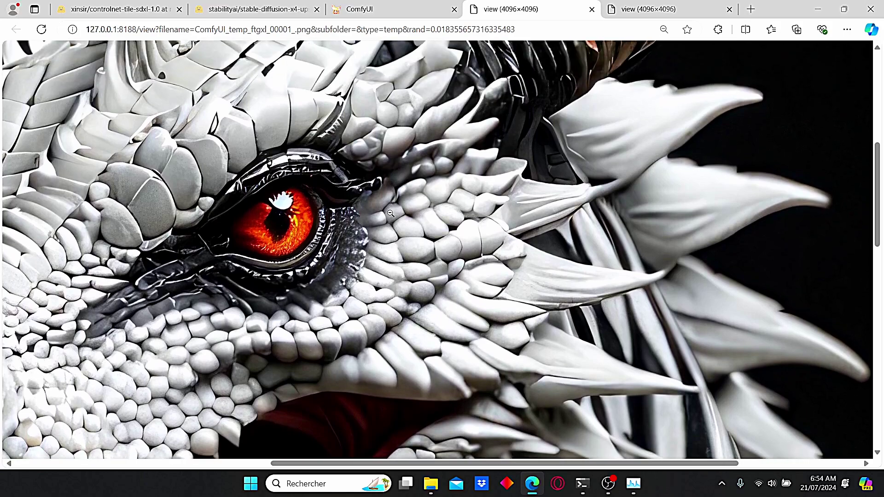
- Inspect the snout, horns and forehead scales in the full-size Tile ControlNet image
scroll(528, 183, down, 5)
scroll(528, 183, left, 6)
scroll(624, 258, up, 3)
scroll(625, 259, up, 5)
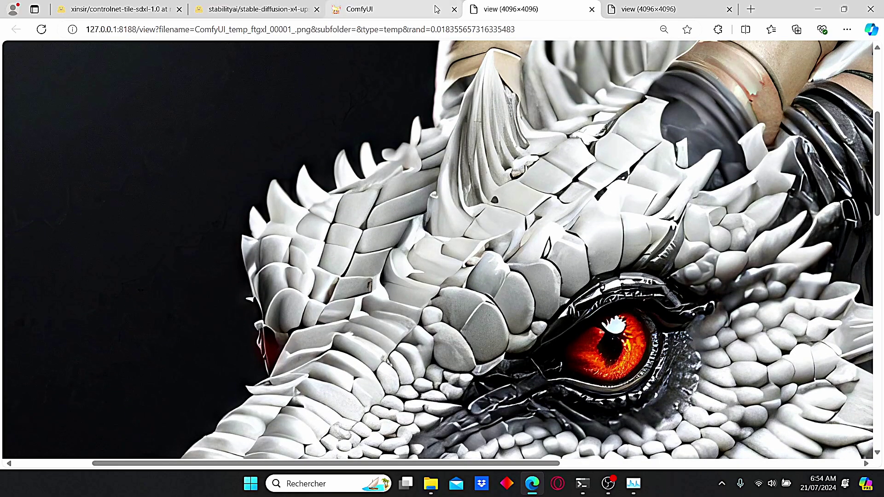
- Return to the ComfyUI workflow and examine the direct upscale's dragon preview up close
click(396, 9)
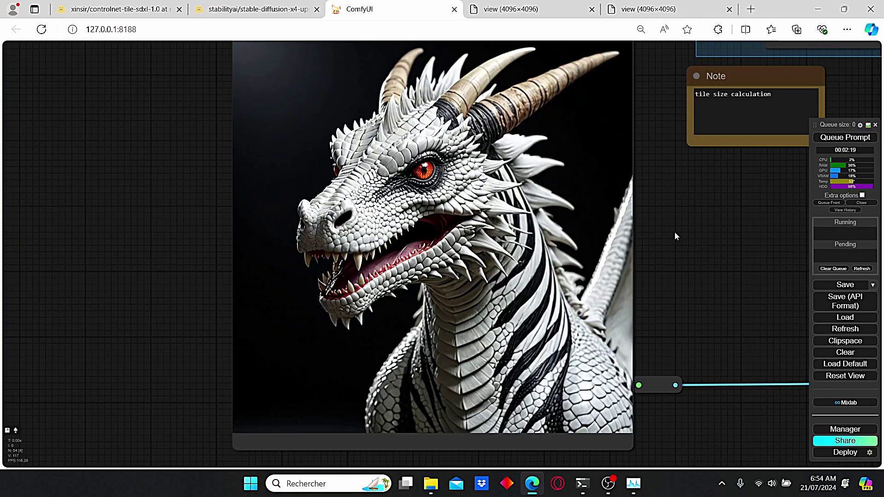
scroll(675, 232, down, 2)
drag(676, 232, 768, 303)
scroll(622, 266, up, 3)
drag(802, 355, 720, 286)
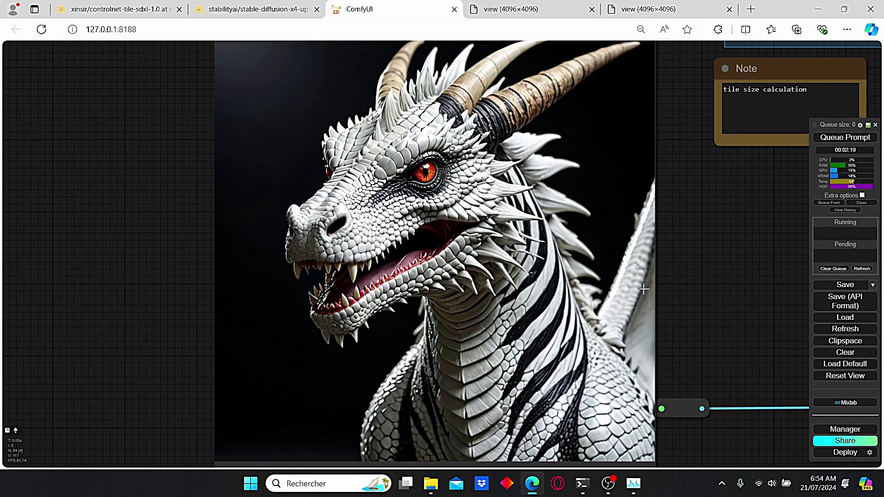
- Connect the IMAGE output of the desert woman's Load Image node to the reroute node that feeds both upscale branches
scroll(673, 289, up, 4)
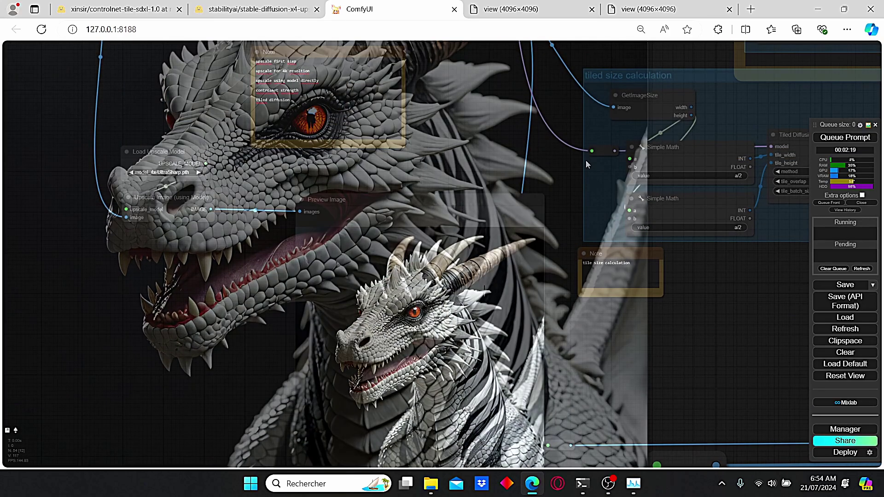
drag(586, 160, 398, 196)
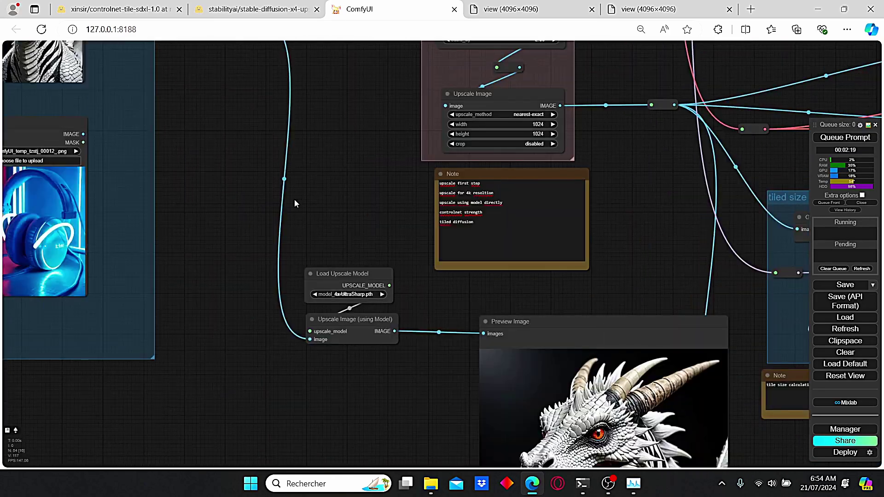
drag(324, 200, 826, 282)
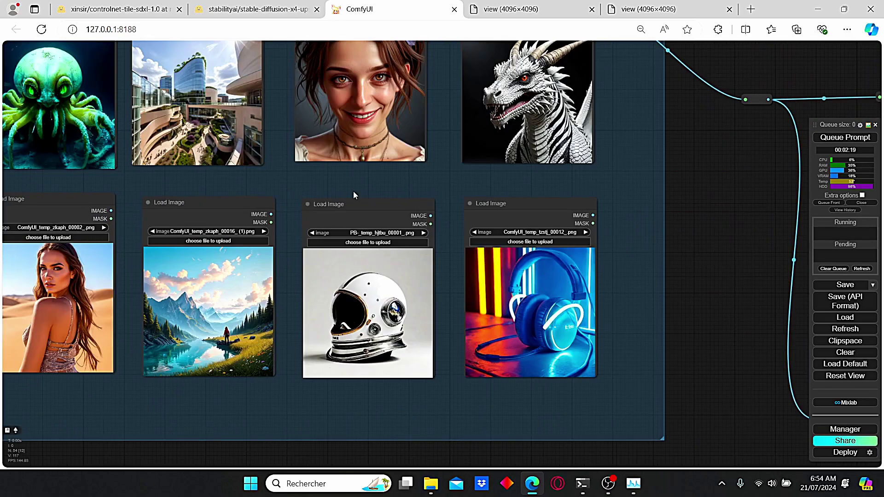
drag(238, 173, 355, 192)
drag(402, 216, 358, 231)
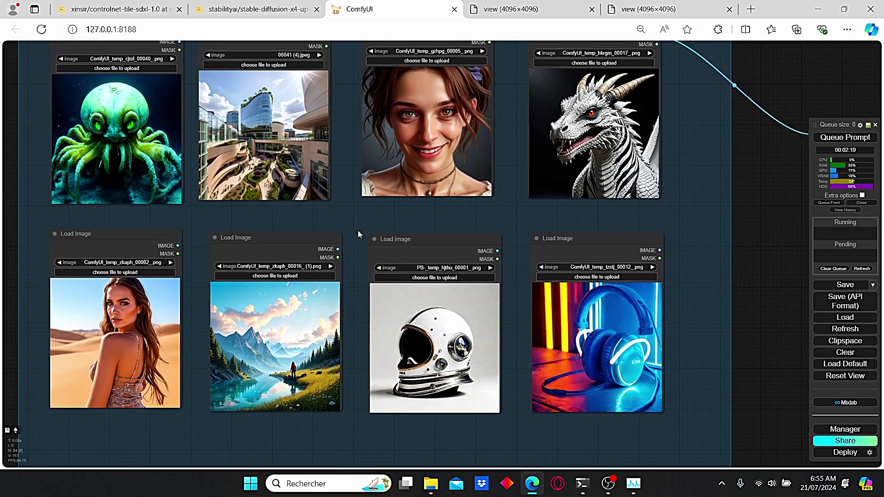
scroll(454, 201, down, 1)
drag(454, 201, 356, 208)
drag(105, 244, 684, 149)
- Examine the desert woman in the color correction group's Preview Image node, and open that image at full size in its own tab
drag(659, 219, 452, 209)
drag(627, 238, 369, 204)
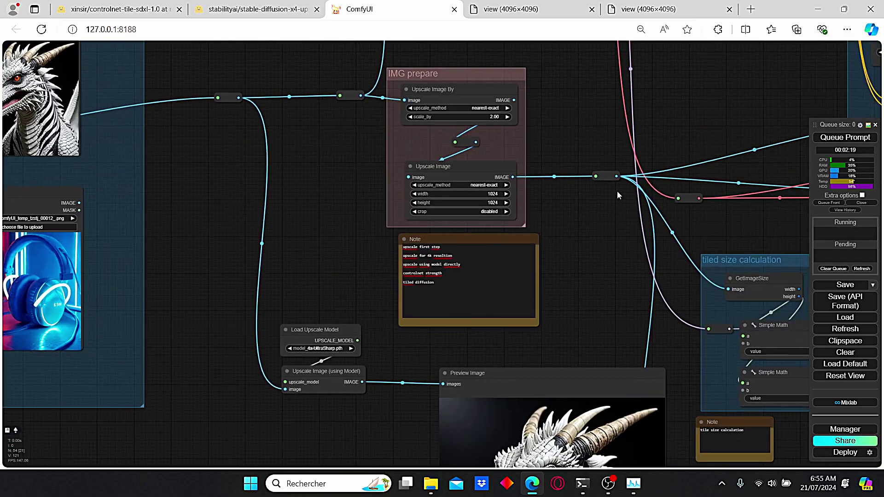
drag(601, 212, 427, 231)
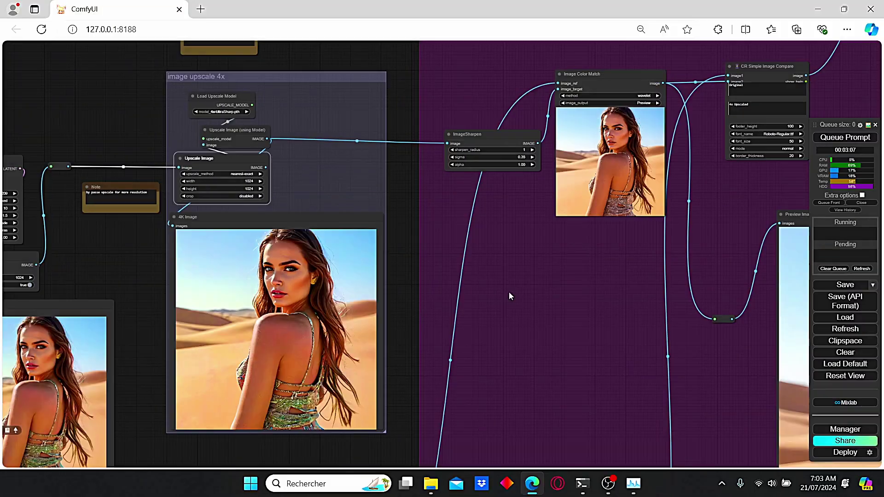
drag(622, 319, 206, 219)
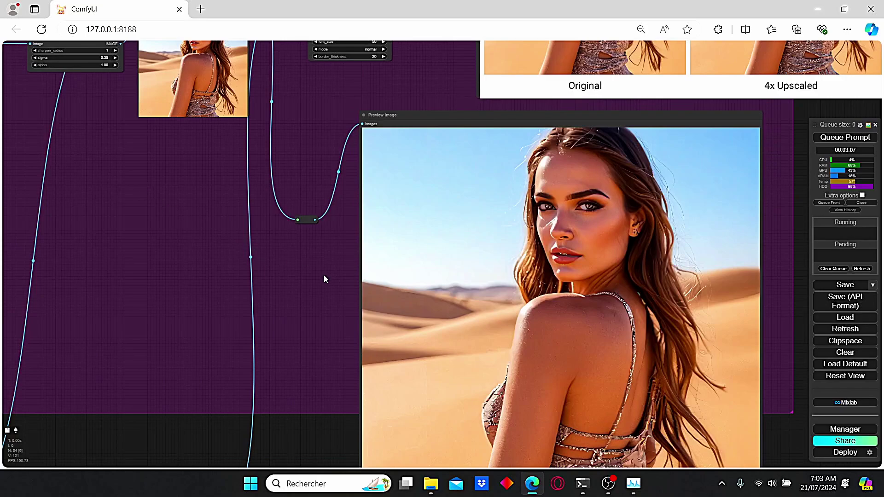
drag(324, 275, 148, 191)
scroll(152, 193, up, 2)
scroll(483, 171, up, 2)
scroll(598, 171, down, 2)
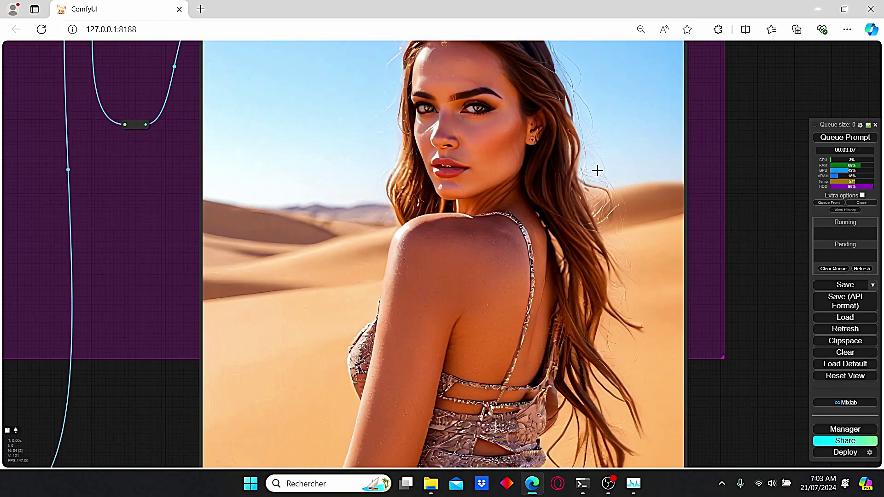
scroll(598, 171, down, 2)
drag(420, 82, 416, 208)
right_click(443, 252)
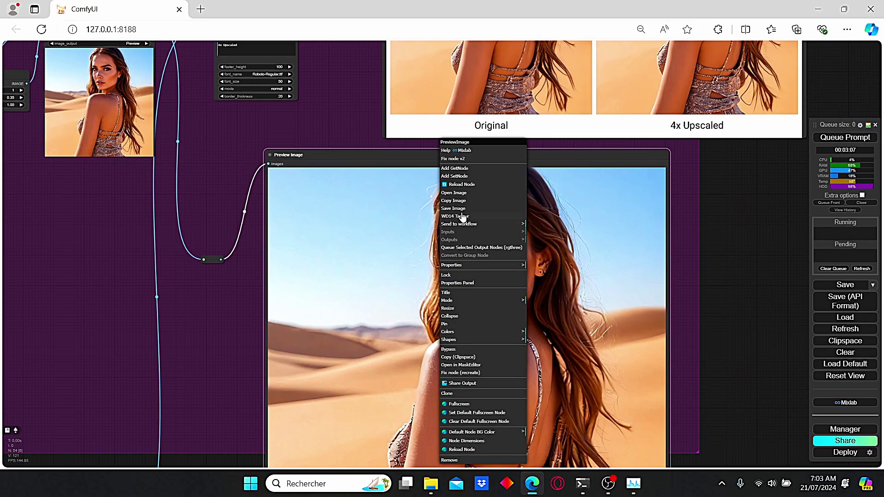
click(466, 193)
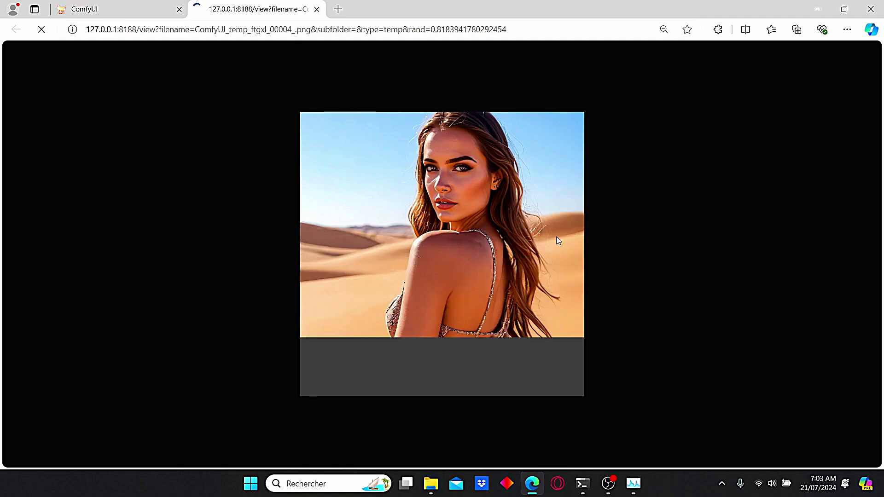
- Find the direct 4x-UltraSharp branch in the workflow and open its Preview Image of the desert woman in its own tab
click(115, 9)
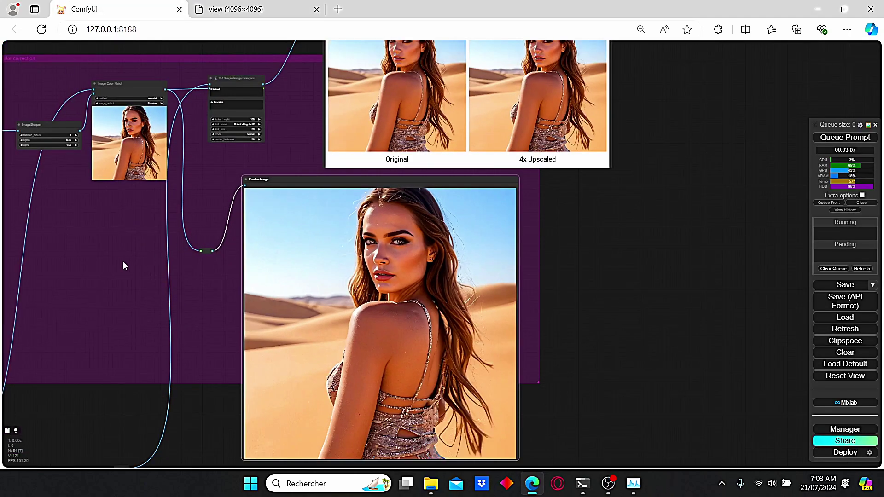
drag(123, 262, 594, 205)
drag(166, 313, 686, 252)
scroll(277, 262, up, 4)
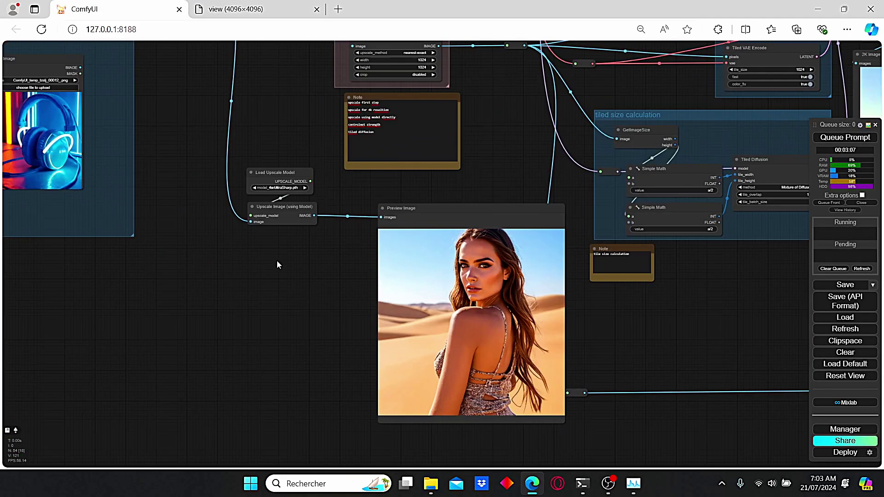
scroll(290, 261, up, 4)
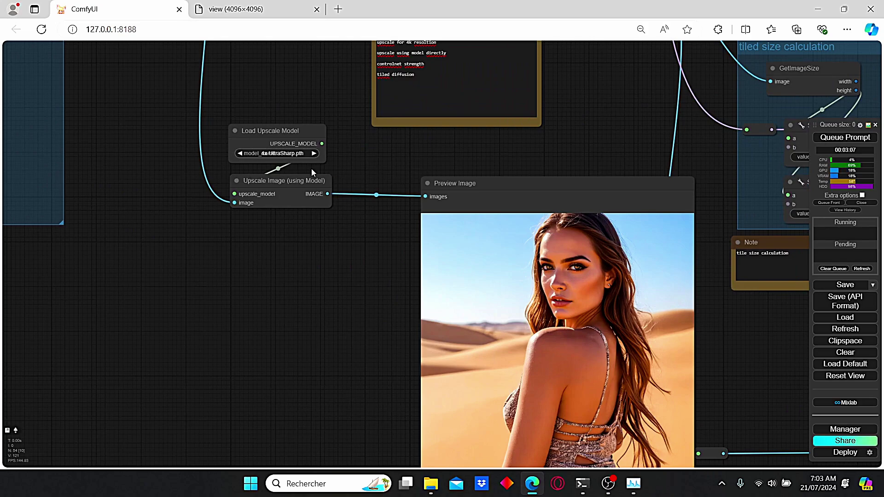
scroll(353, 243, up, 3)
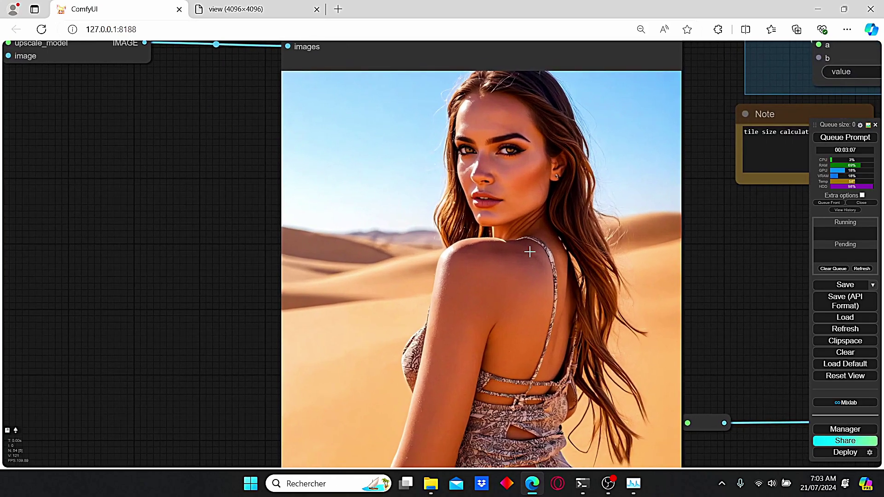
right_click(529, 251)
click(548, 213)
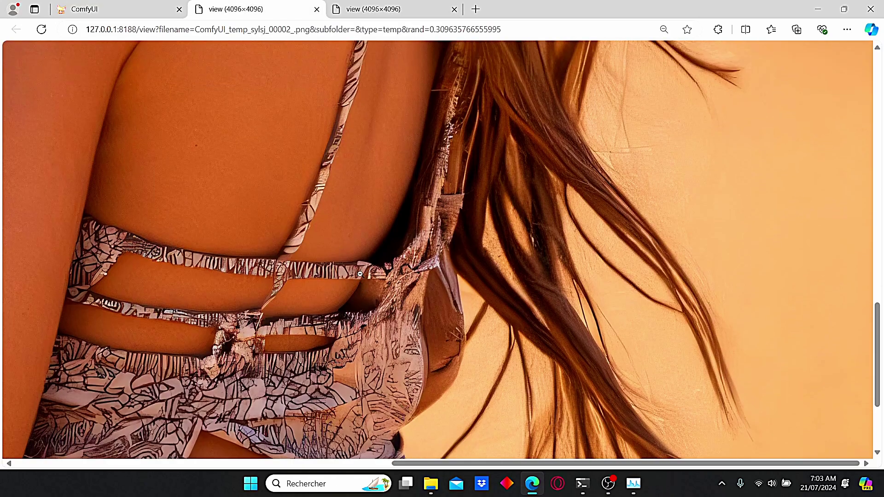
- Inspect the woman's face, skin, hair and dress pattern in the full-size direct 4x-UltraSharp image
scroll(327, 261, up, 10)
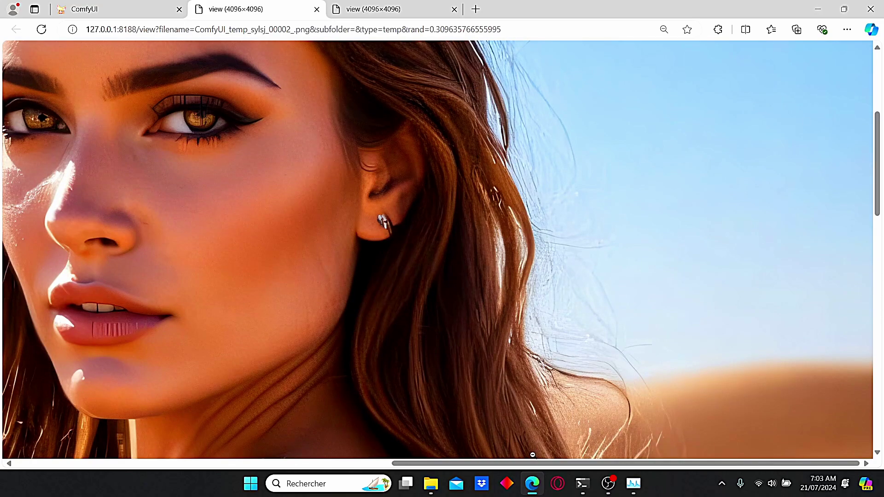
scroll(336, 325, left, 5)
scroll(335, 306, down, 10)
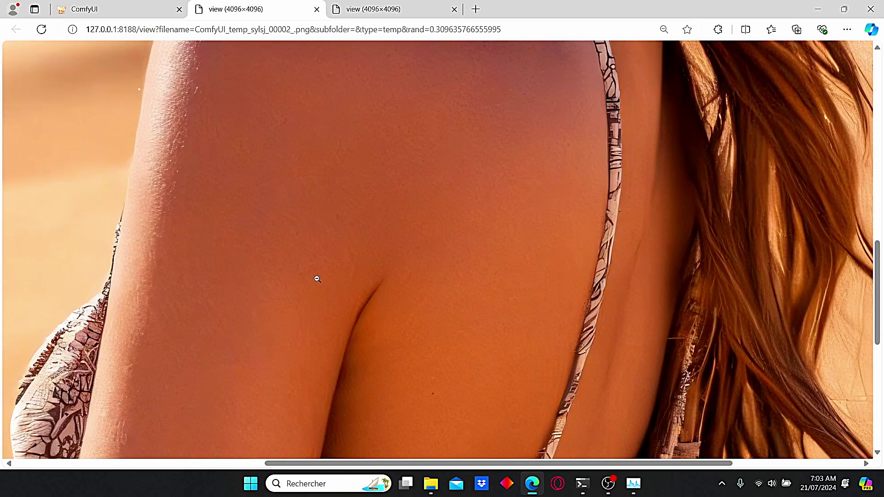
scroll(318, 279, down, 5)
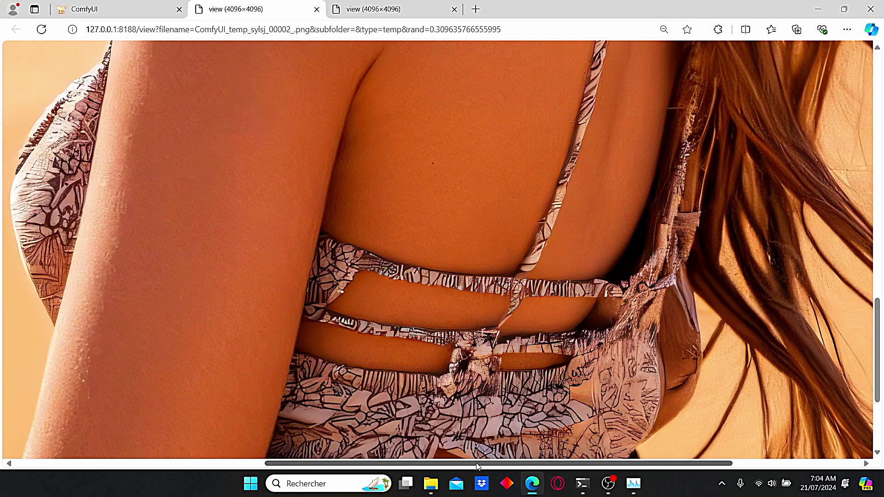
scroll(367, 386, left, 4)
scroll(575, 309, down, 4)
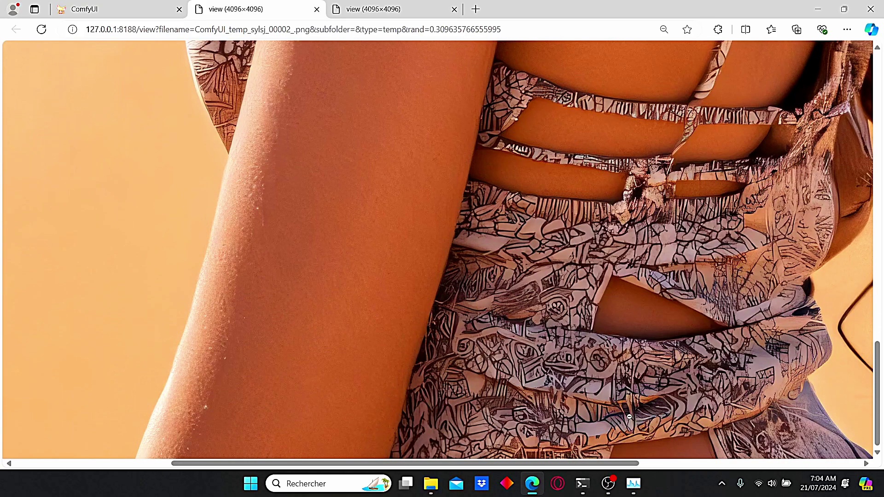
scroll(569, 450, right, 4)
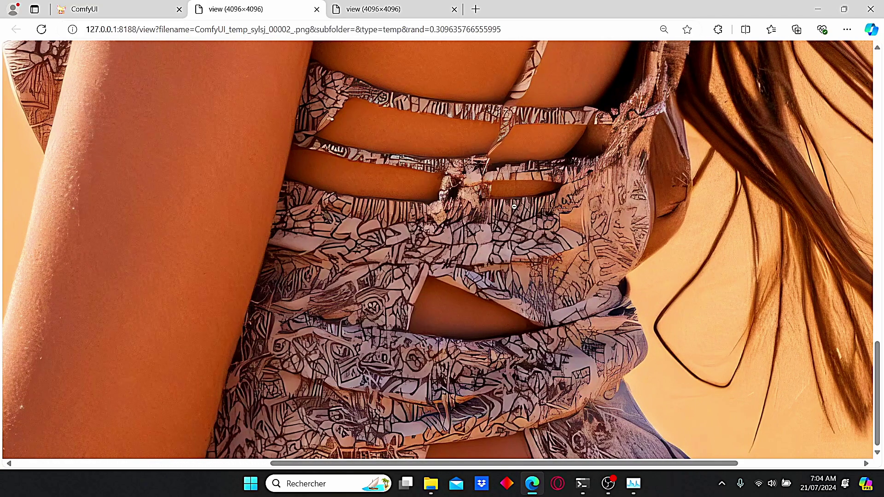
scroll(514, 206, up, 10)
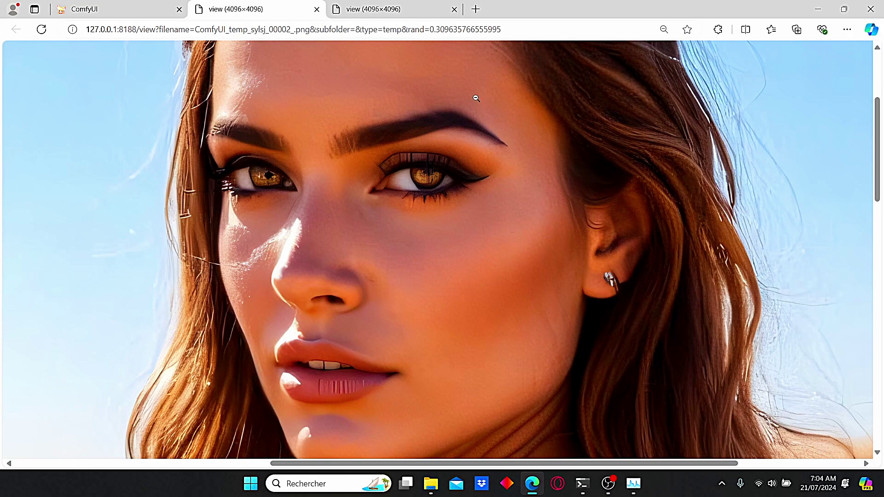
- Inspect the woman's face and dress in the full-size Tile ControlNet image, and compare them with the direct 4x-UltraSharp image
click(408, 11)
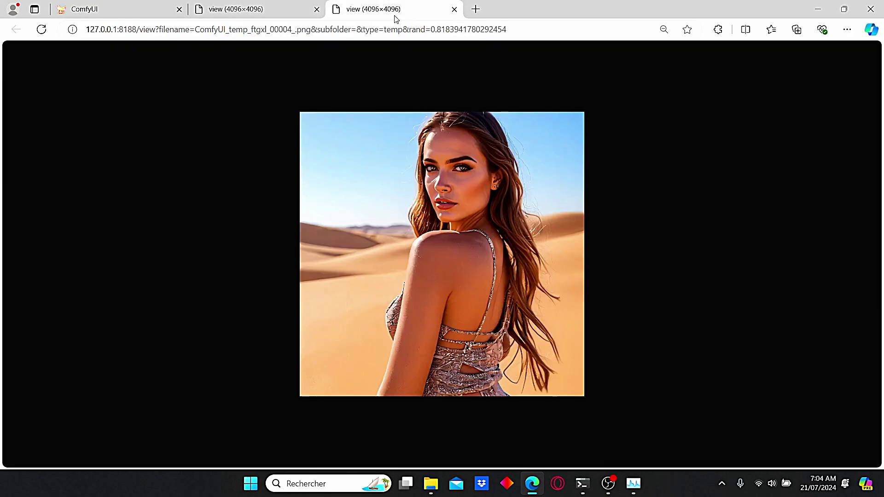
click(465, 208)
scroll(275, 199, up, 10)
scroll(258, 239, left, 5)
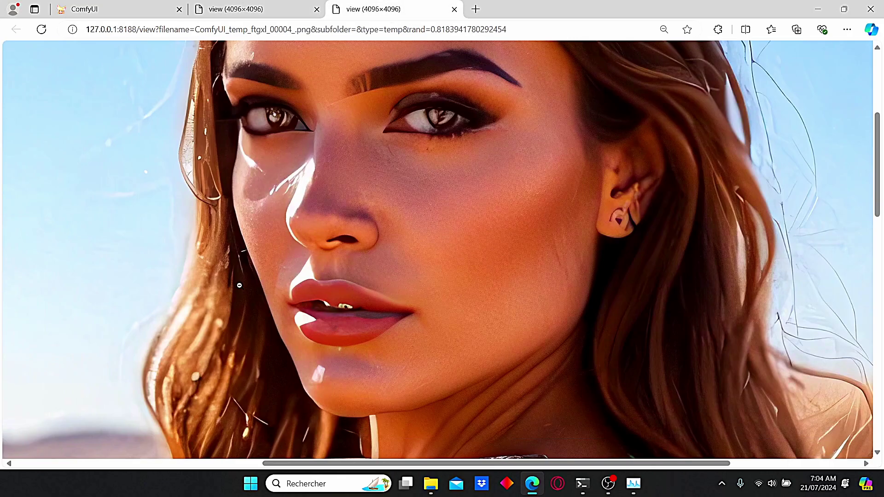
scroll(523, 235, down, 15)
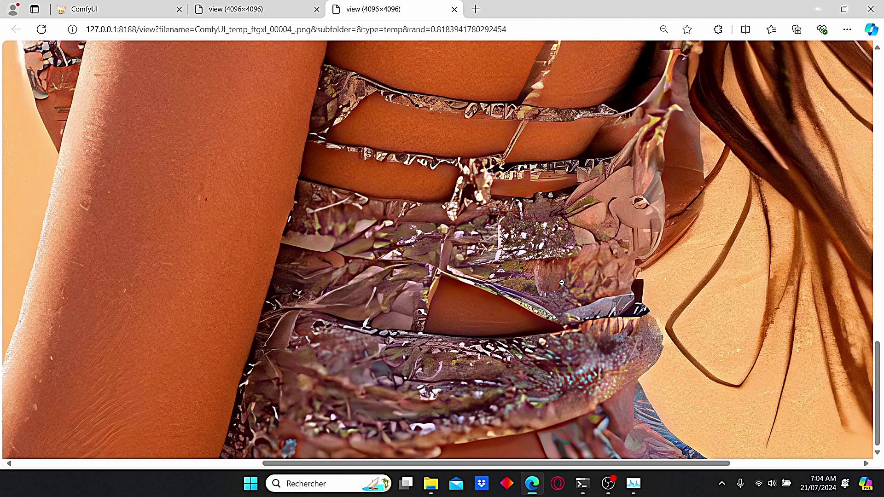
scroll(589, 293, up, 5)
click(265, 7)
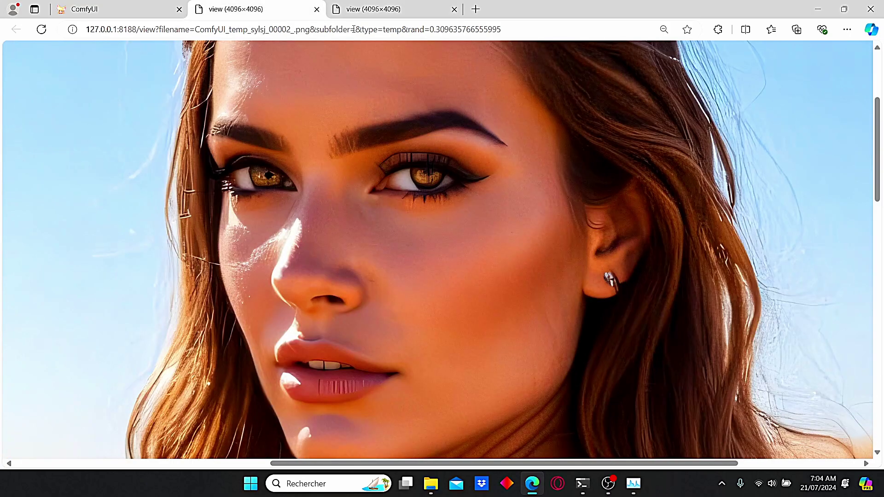
scroll(412, 221, down, 5)
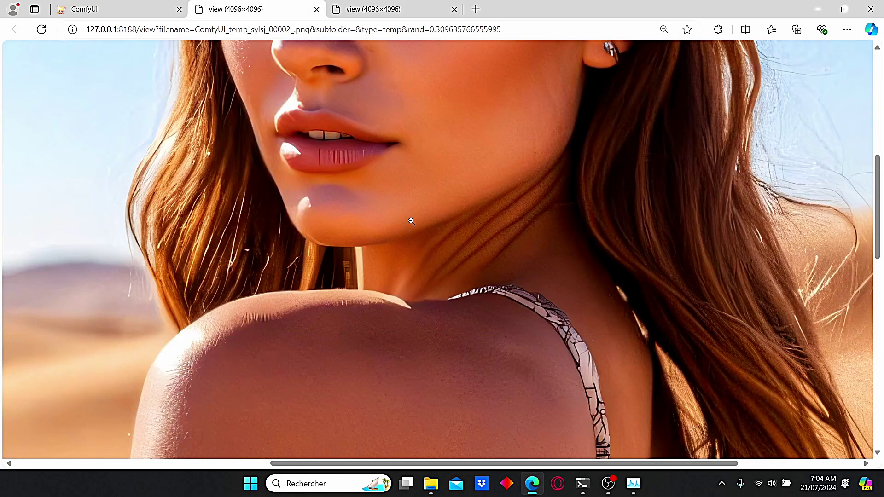
scroll(412, 221, up, 3)
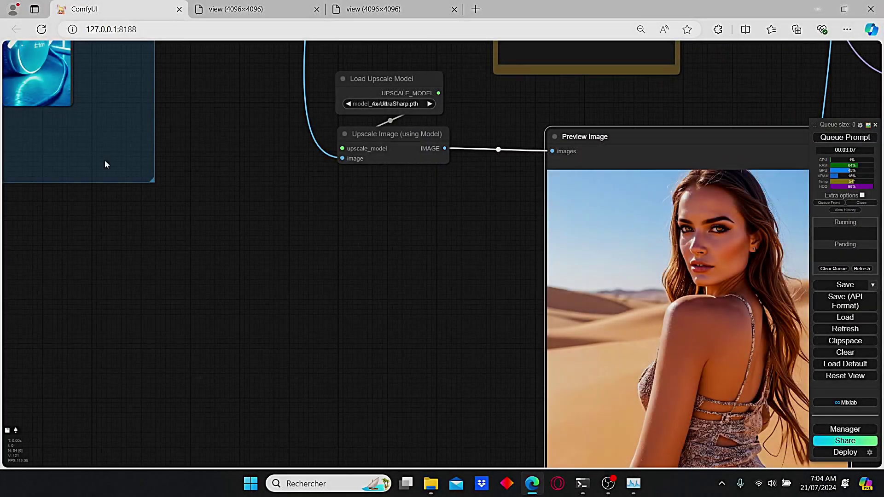
- Connect the IMAGE output of the green octopus's Load Image node to the reroute node that feeds both upscale branches
drag(105, 161, 625, 235)
scroll(312, 246, down, 3)
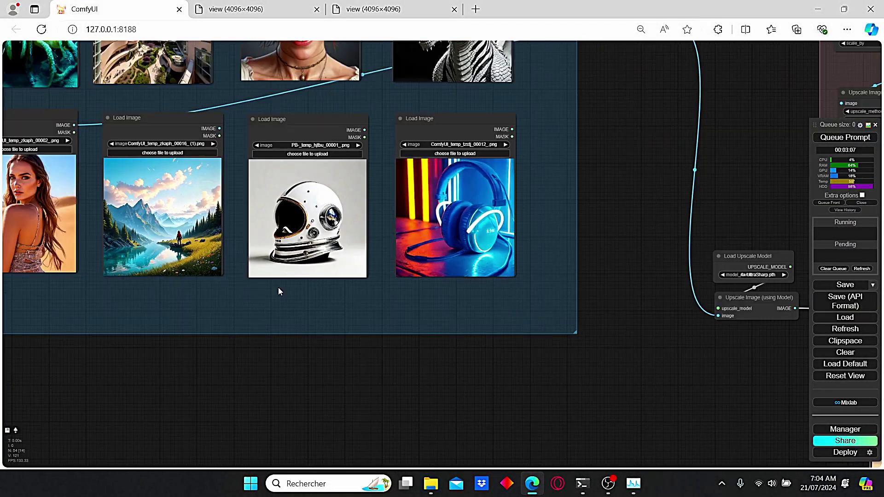
scroll(278, 288, up, 1)
drag(279, 287, 468, 316)
drag(327, 104, 264, 275)
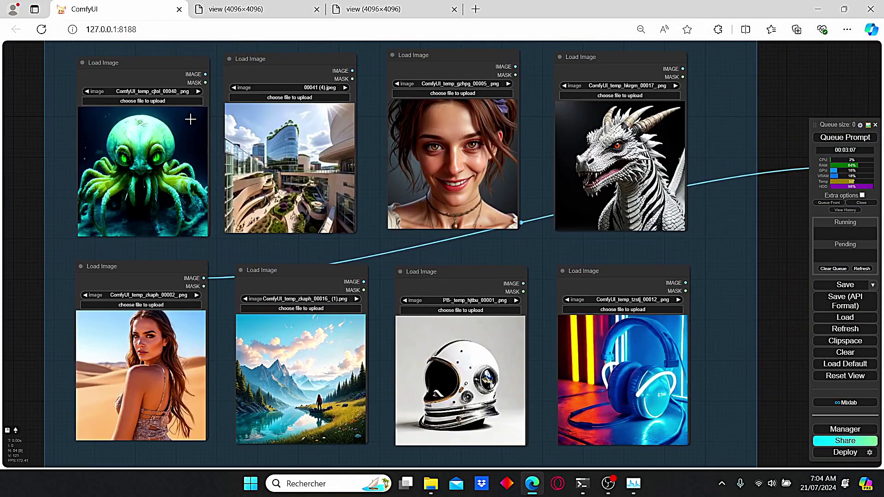
scroll(434, 265, down, 2)
drag(405, 259, 319, 254)
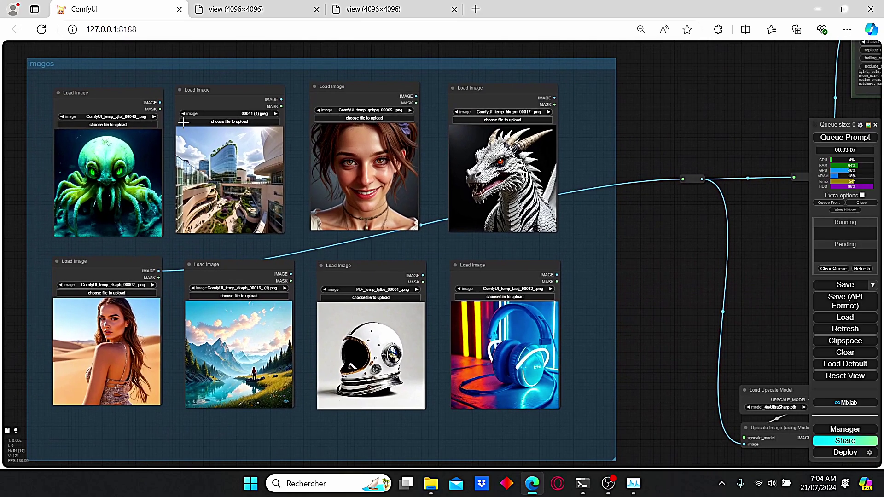
drag(159, 102, 683, 179)
- Compare the Original and 4x Upscaled octopus side by side in the image produced by the CR Simple Image Compare node
drag(658, 294, 450, 273)
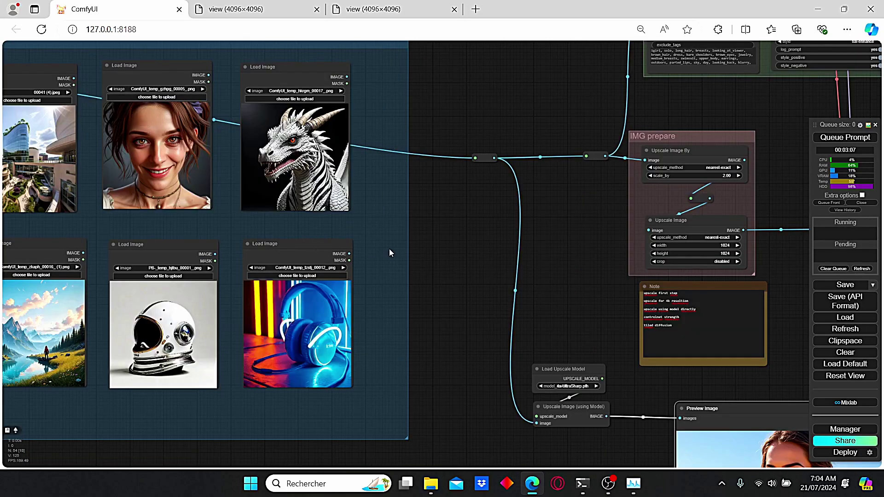
drag(629, 266, 502, 273)
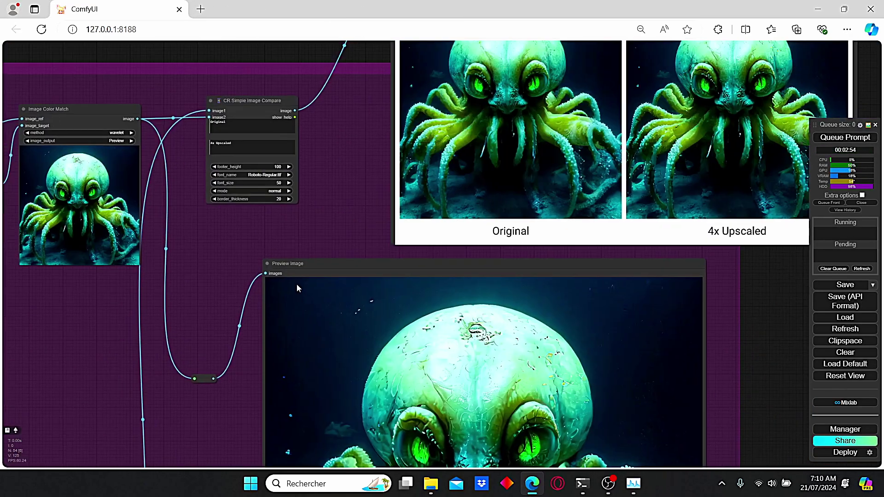
scroll(297, 289, up, 4)
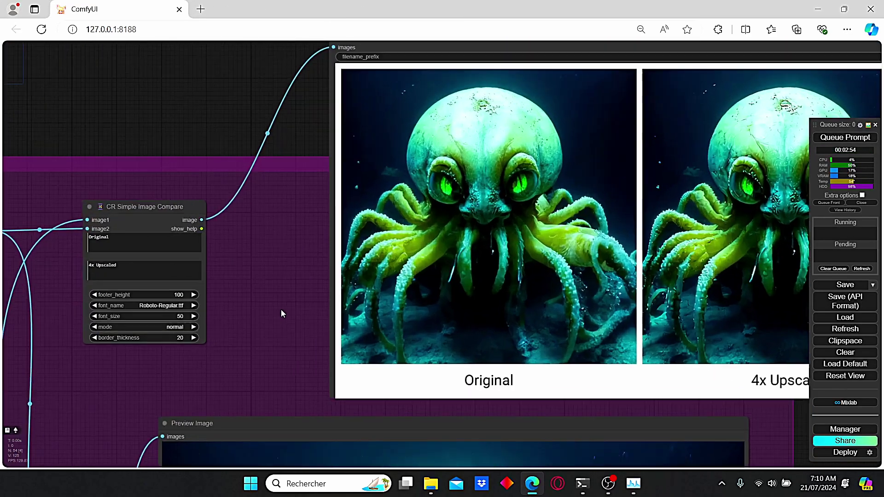
drag(303, 292, 142, 291)
scroll(391, 280, down, 2)
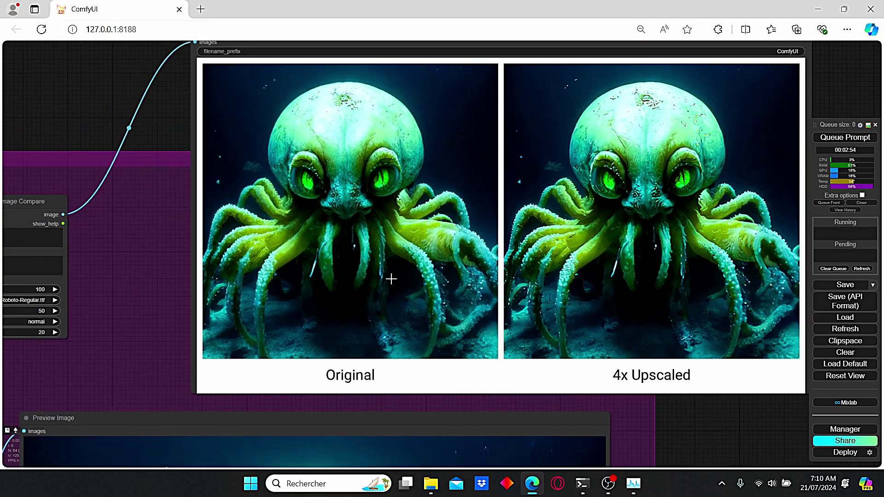
scroll(448, 338, up, 3)
drag(536, 364, 477, 370)
scroll(477, 366, down, 2)
scroll(539, 295, up, 1)
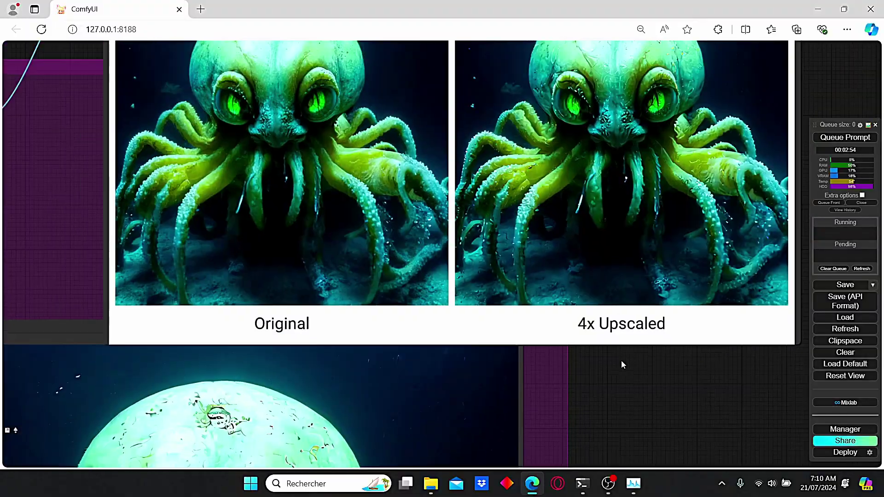
- Open the octopus's final upscaled image from its Preview Image node at full size in the browser
drag(567, 418, 690, 121)
scroll(691, 121, down, 2)
scroll(342, 263, down, 3)
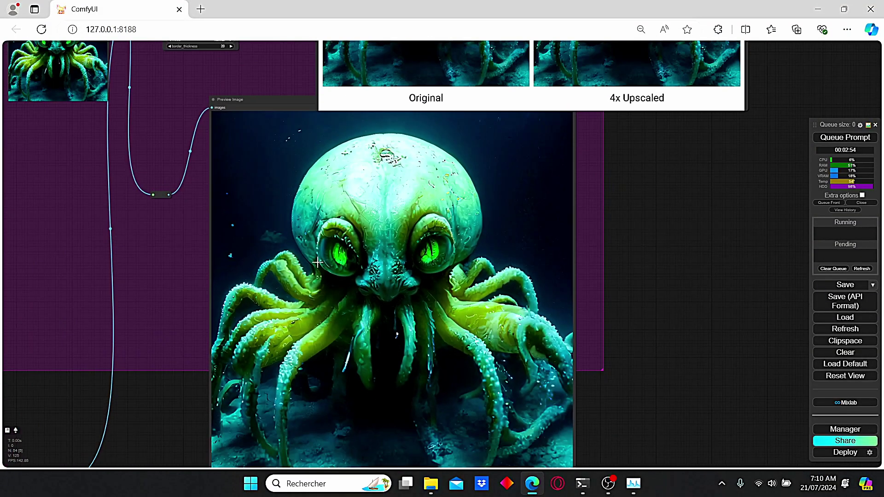
drag(136, 240, 181, 214)
scroll(181, 214, up, 4)
right_click(533, 268)
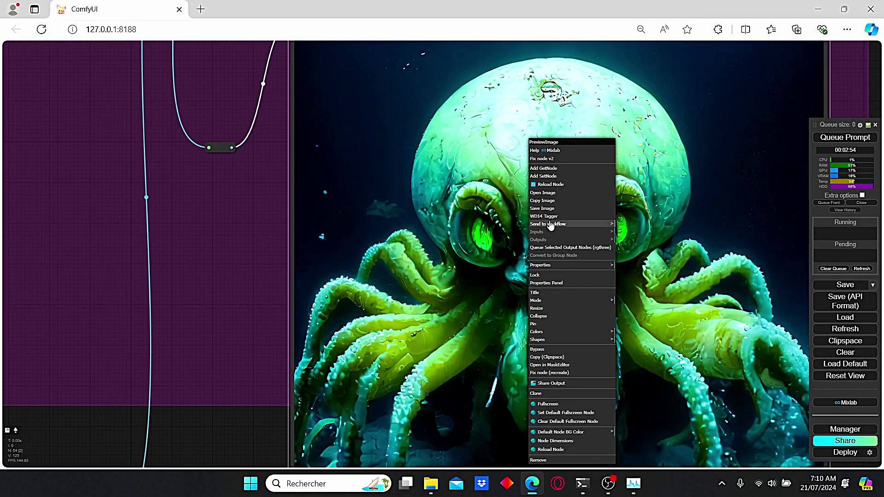
click(544, 192)
- Inspect the octopus's head, eyes and nose area in the full-size Tile ControlNet image
scroll(389, 240, down, 1)
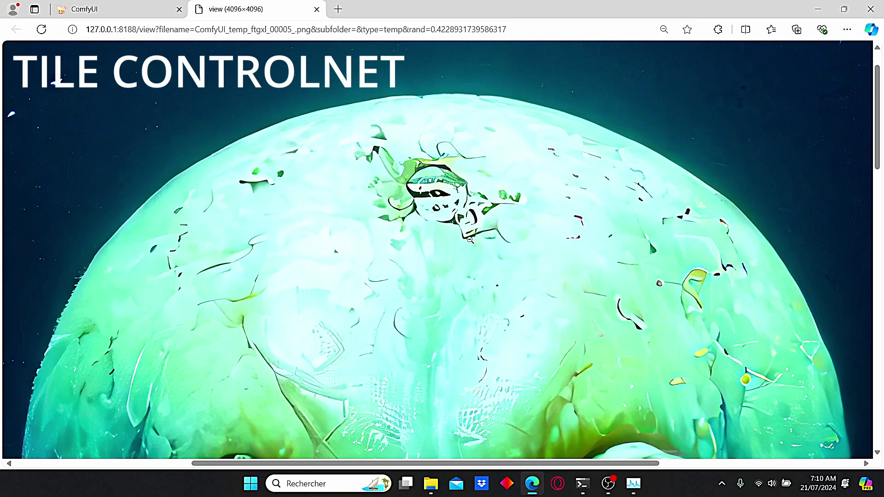
scroll(645, 244, down, 5)
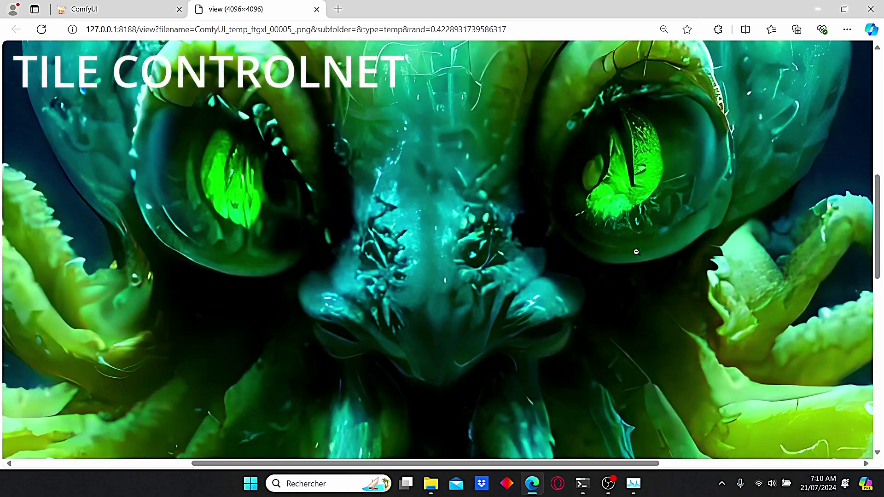
scroll(553, 244, down, 4)
scroll(464, 236, up, 5)
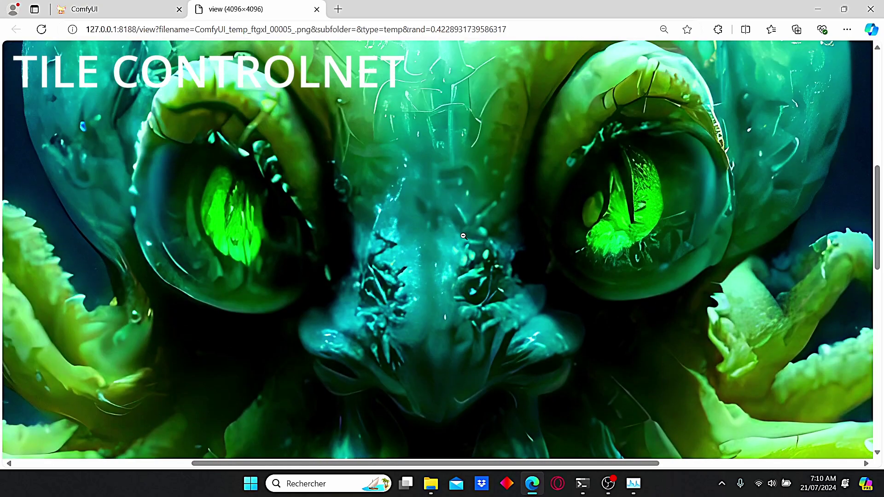
scroll(464, 236, up, 3)
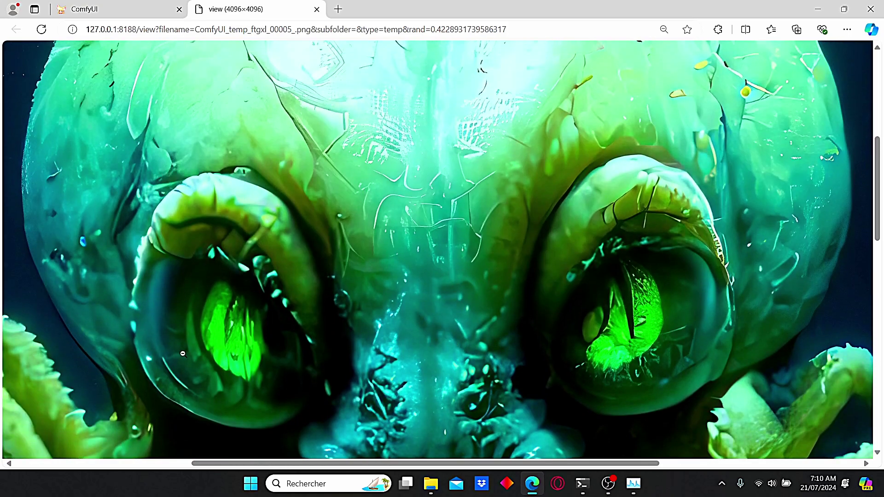
- Return to the workflow and open the octopus's direct 4x-UltraSharp preview image at full size
click(83, 8)
drag(167, 333, 401, 330)
drag(214, 356, 620, 285)
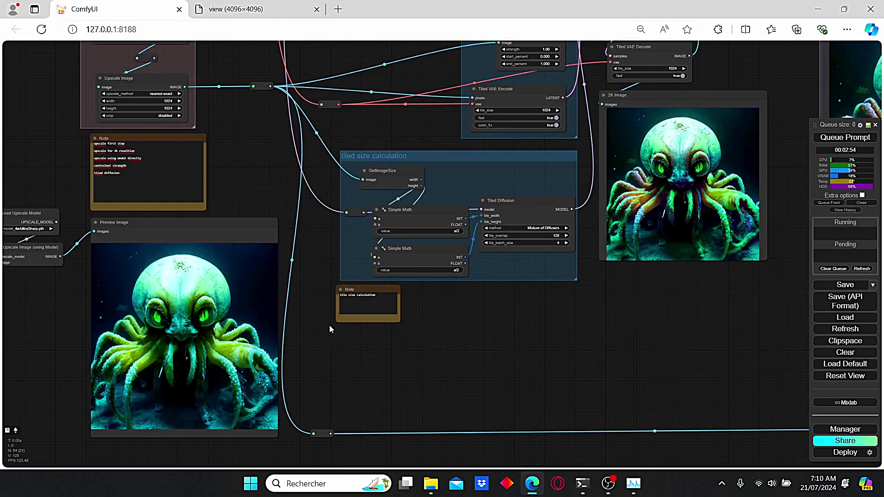
scroll(161, 317, up, 5)
drag(79, 310, 306, 263)
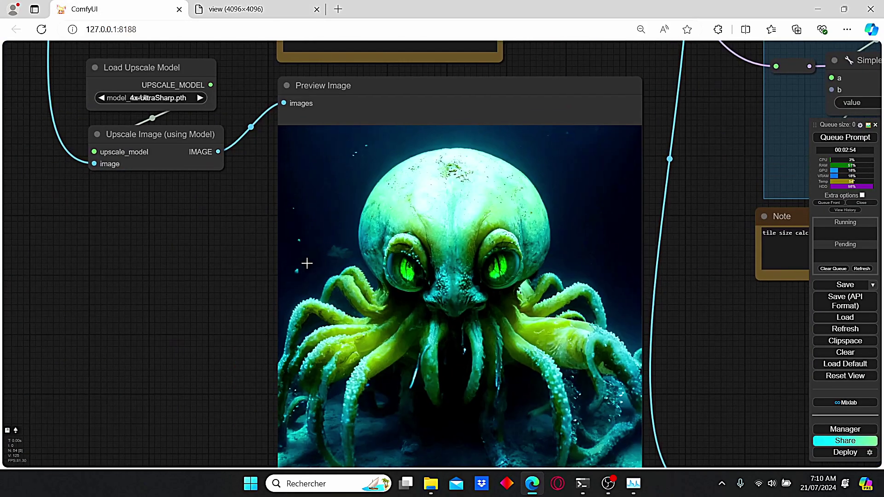
right_click(448, 249)
click(465, 205)
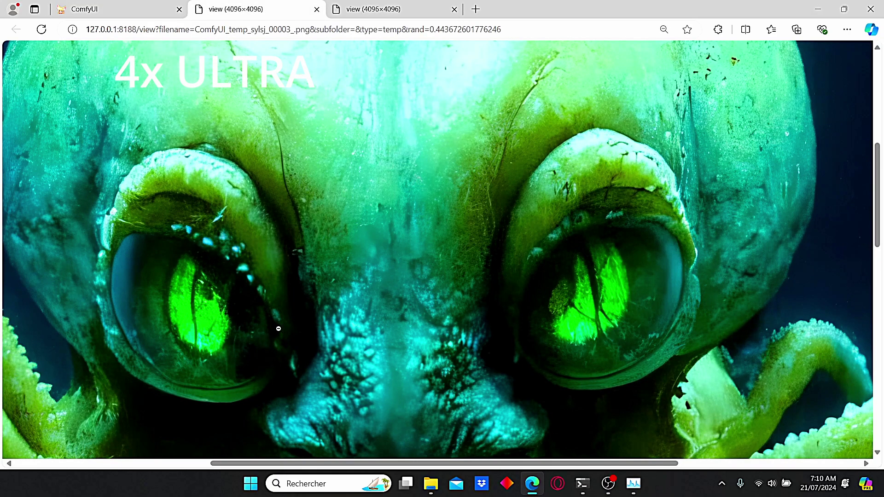
- Inspect the octopus's head texture, eyes and surroundings across the full-size direct 4x-UltraSharp image
scroll(211, 307, up, 6)
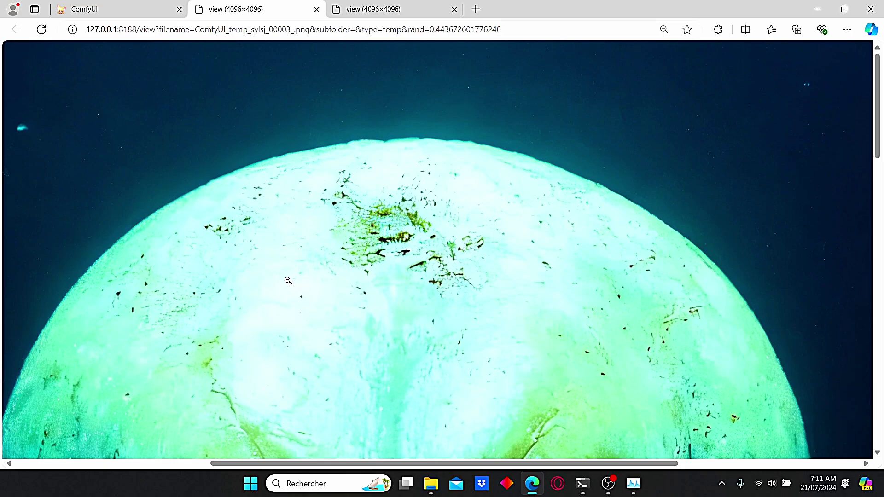
scroll(288, 281, down, 6)
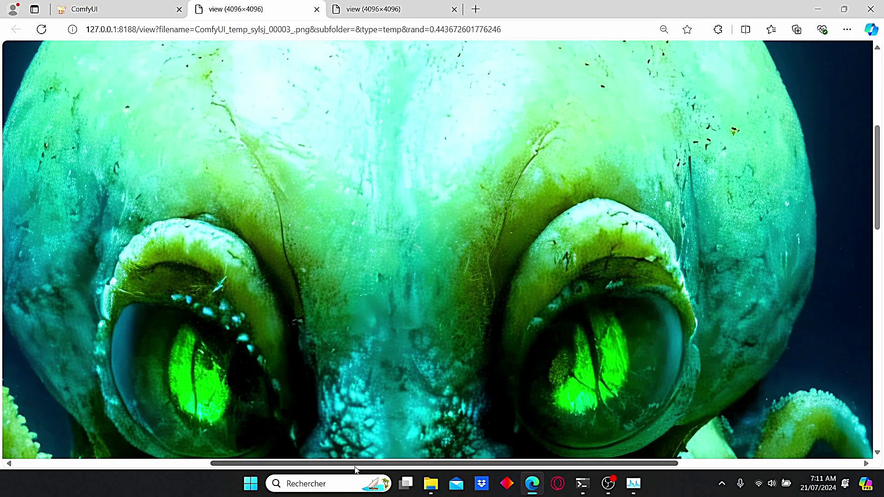
drag(356, 464, 233, 463)
scroll(288, 208, up, 5)
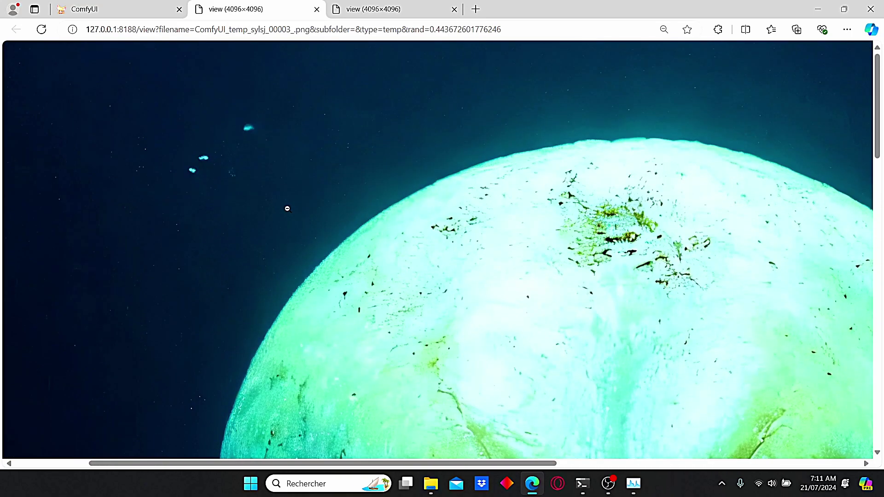
scroll(364, 268, down, 10)
drag(517, 459, 656, 456)
scroll(601, 162, up, 10)
- Return to the workflow and examine the octopus's colours in the 2K Image and 4K Image nodes
key(ctrl+shift+Tab)
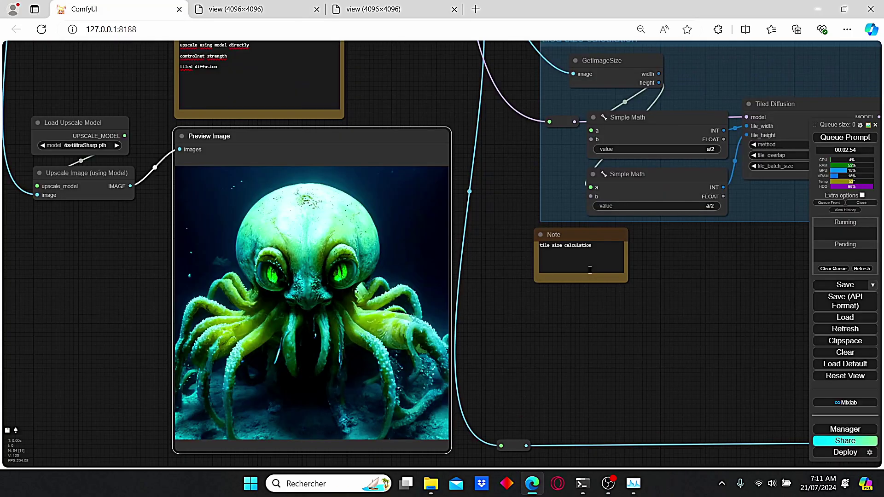
drag(806, 296, 500, 297)
scroll(500, 297, down, 4)
drag(644, 271, 412, 301)
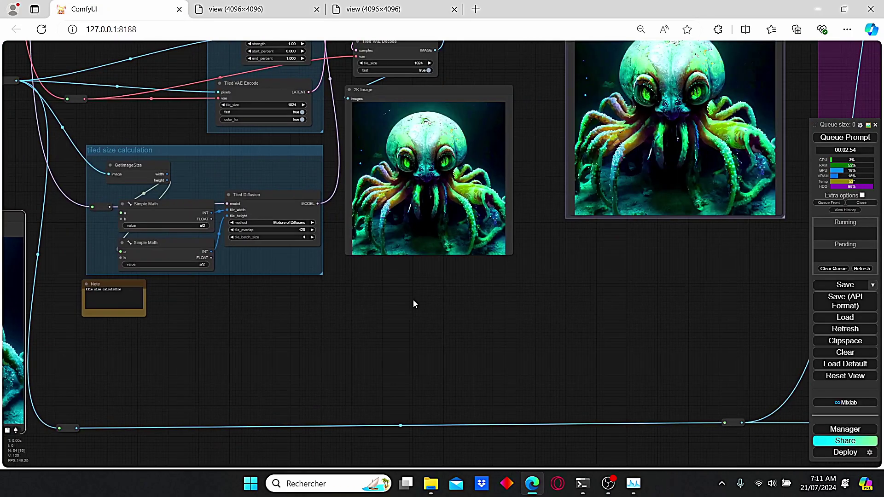
drag(686, 292, 434, 325)
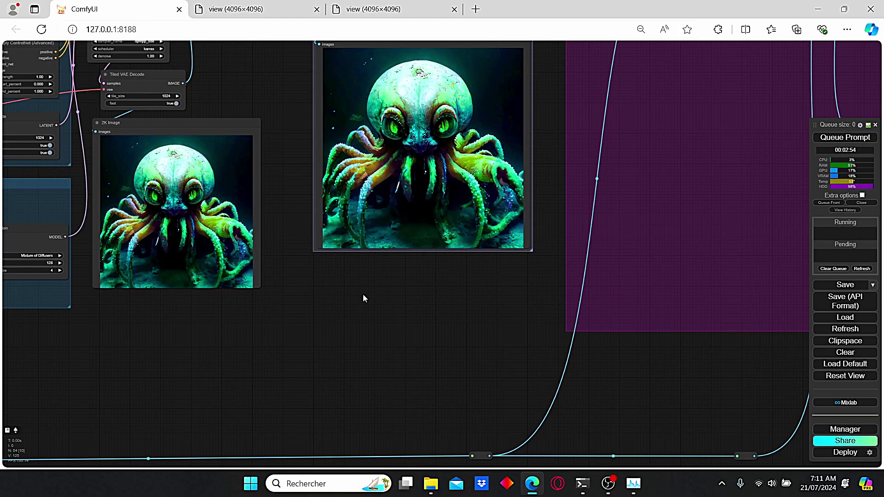
scroll(275, 301, up, 3)
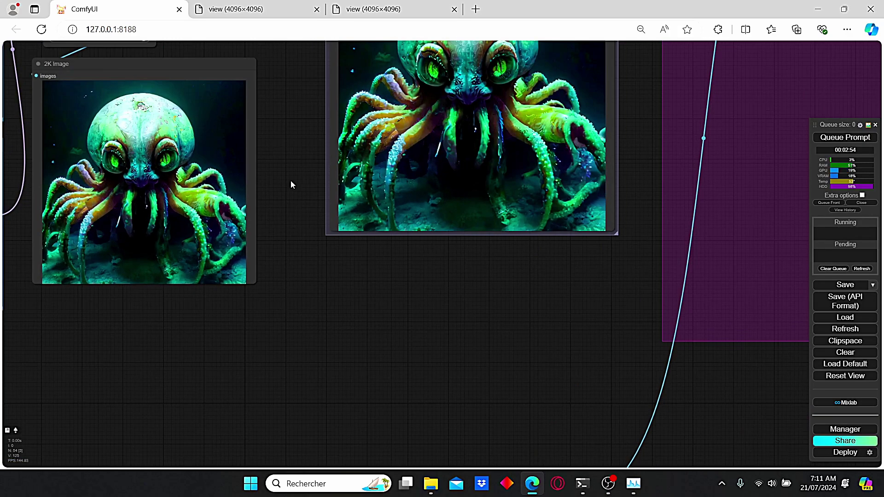
drag(291, 185, 276, 353)
scroll(341, 258, up, 2)
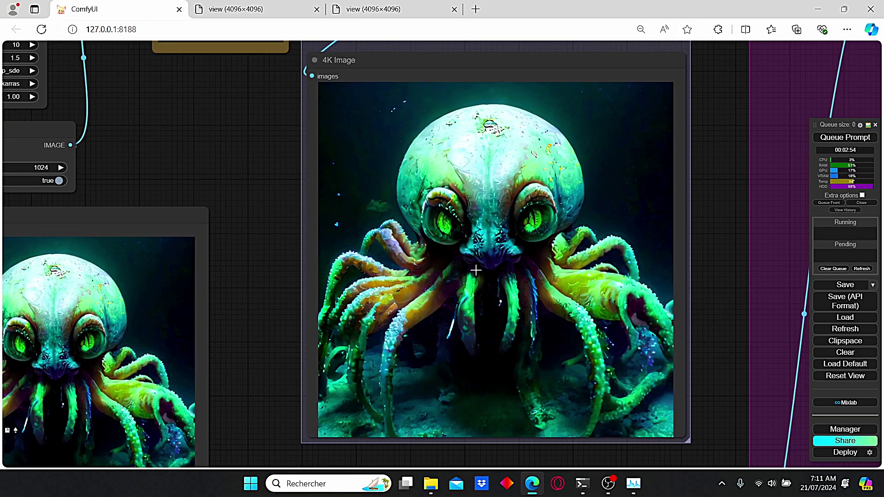
- Examine the ImageSharpen and Image Color Match nodes and the colour-corrected octopus next to the 4K Image node
scroll(406, 317, down, 3)
scroll(611, 210, down, 2)
drag(801, 182, 532, 259)
scroll(572, 89, up, 3)
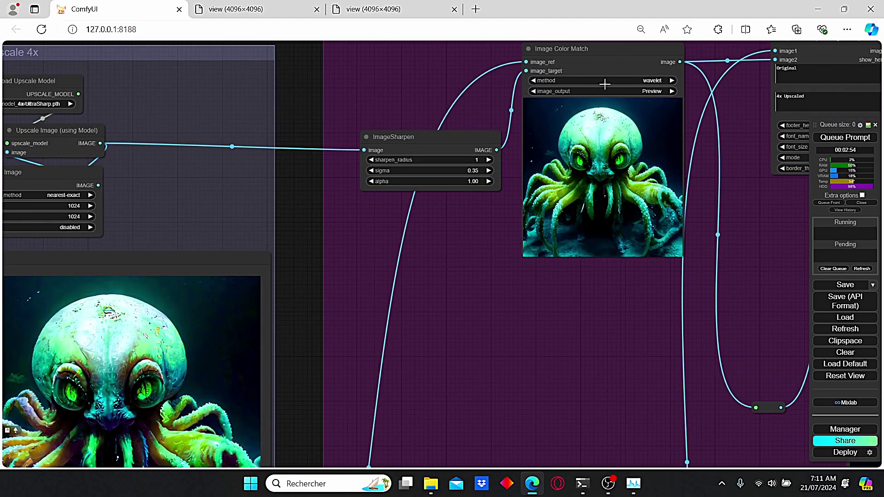
drag(470, 327, 454, 297)
drag(563, 306, 175, 290)
scroll(252, 129, down, 8)
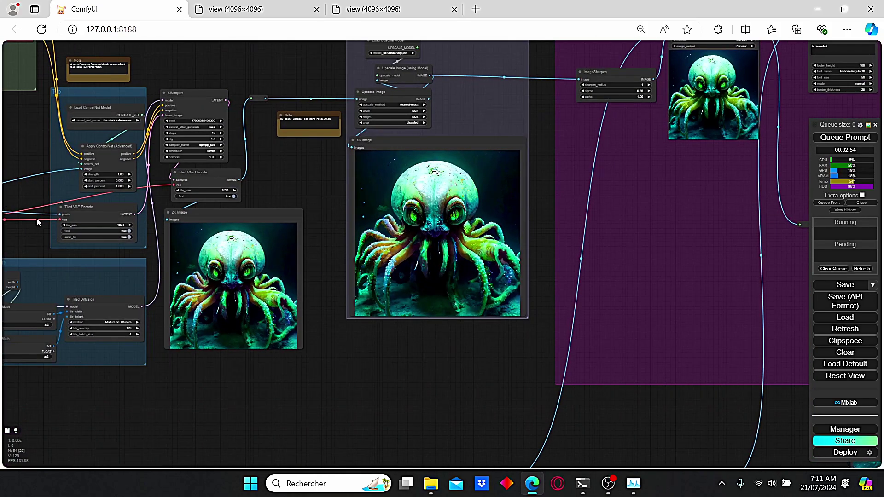
- Connect the IMAGE output of the astronaut helmet's Load Image node to the reroute node that feeds both upscale branches
drag(37, 219, 577, 235)
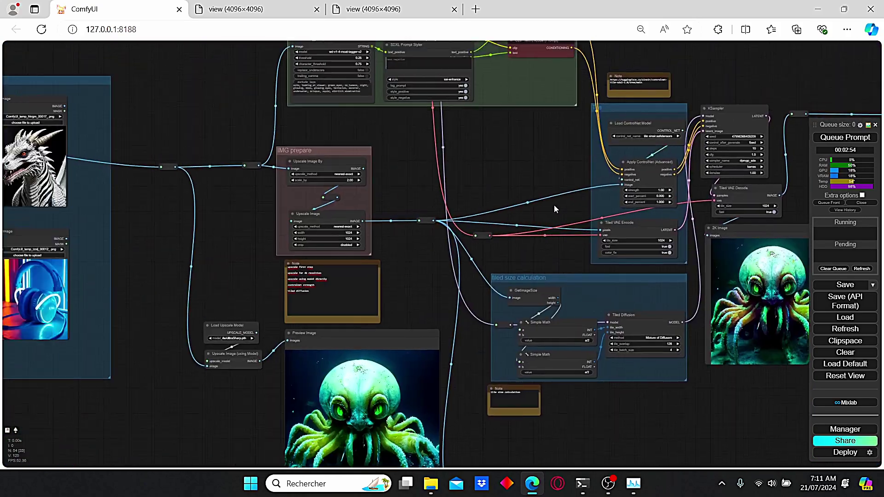
scroll(163, 240, up, 4)
drag(112, 242, 592, 244)
drag(205, 219, 271, 264)
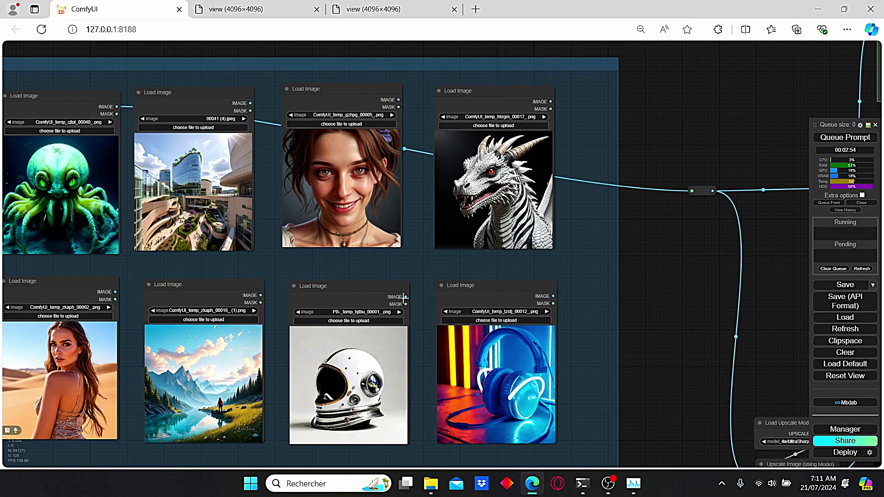
drag(404, 298, 692, 190)
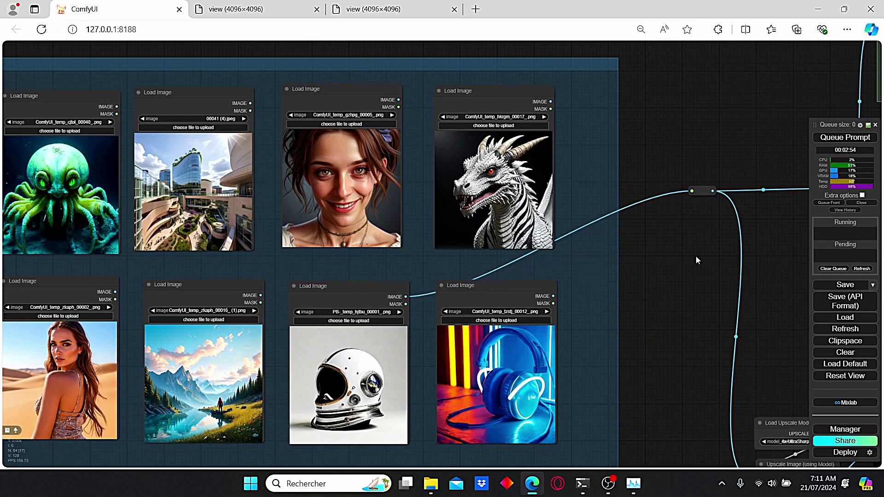
- Connect the IMAGE output of the smiling woman's Load Image node to the reroute node that feeds both upscale branches
scroll(701, 317, down, 1)
scroll(551, 211, up, 3)
drag(387, 92, 741, 201)
- Compare the Original and 4x Upscaled smiling woman side by side in the saved comparison image
scroll(718, 304, down, 3)
drag(717, 305, 472, 286)
drag(618, 374, 374, 341)
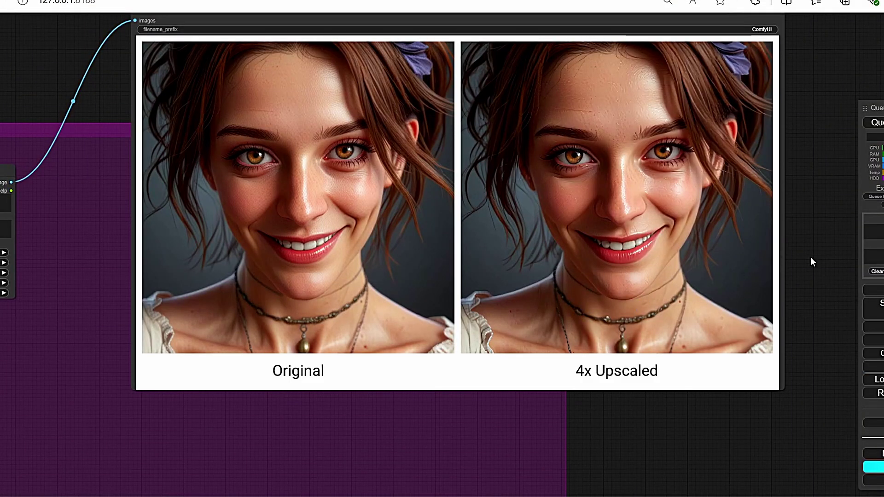
scroll(810, 259, up, 2)
drag(791, 265, 837, 305)
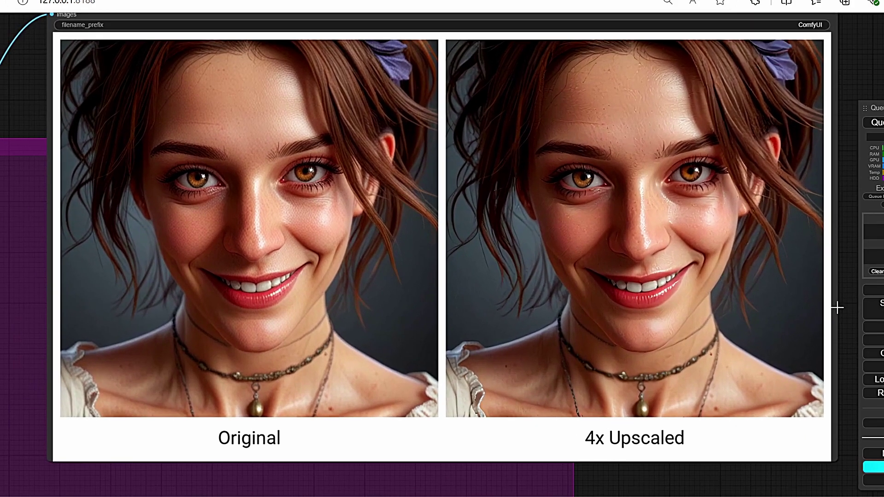
scroll(651, 286, up, 1)
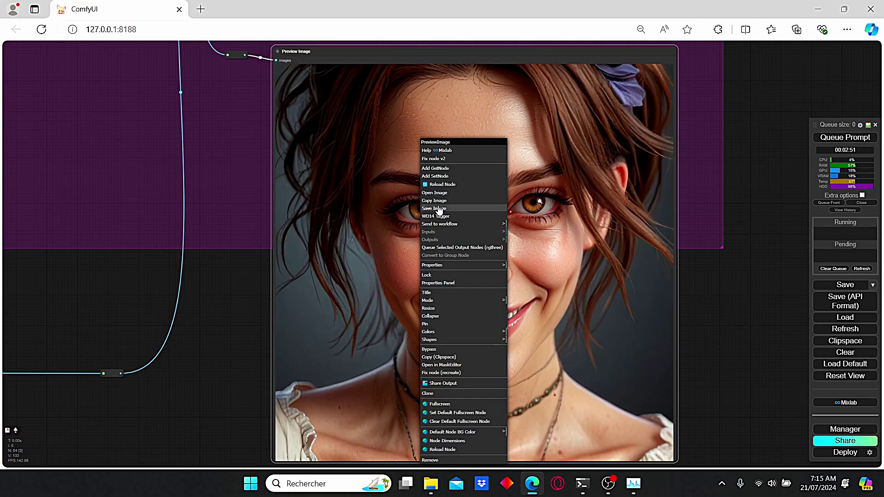
- Open the smiling woman's final tiled upscale and her direct 4x-UltraSharp preview image at full size
click(446, 195)
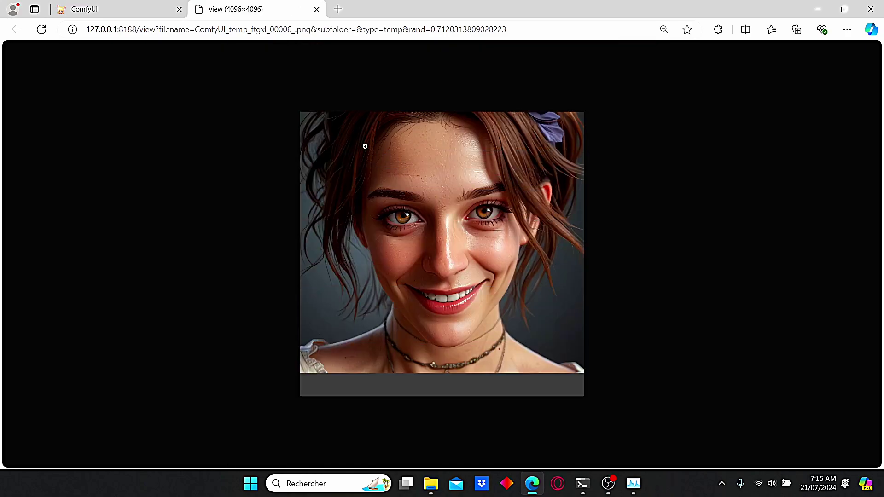
click(134, 4)
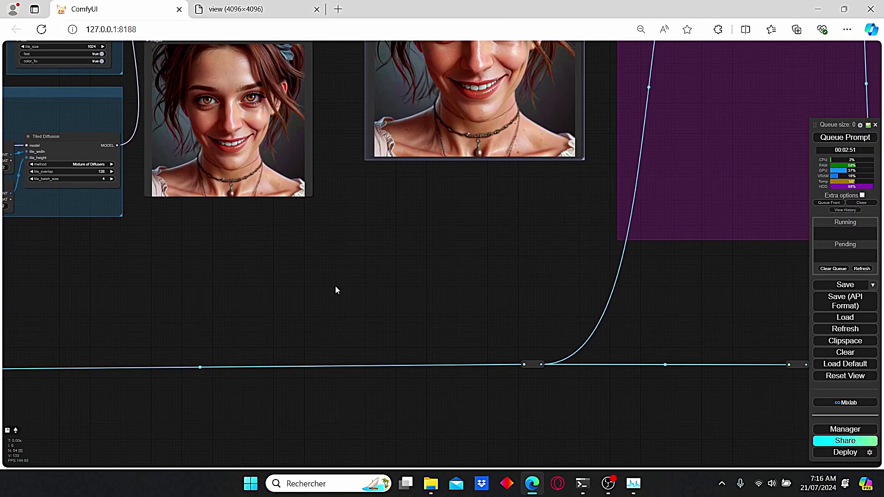
drag(335, 286, 501, 268)
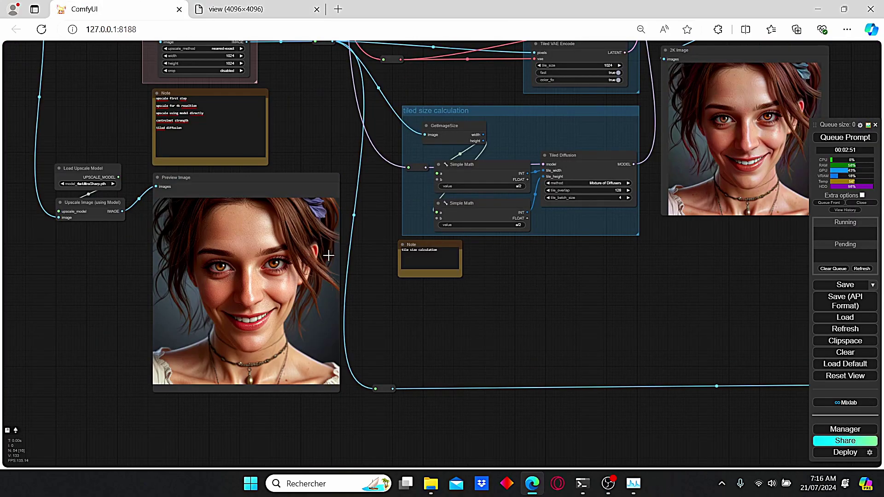
scroll(329, 255, up, 2)
drag(261, 132, 372, 113)
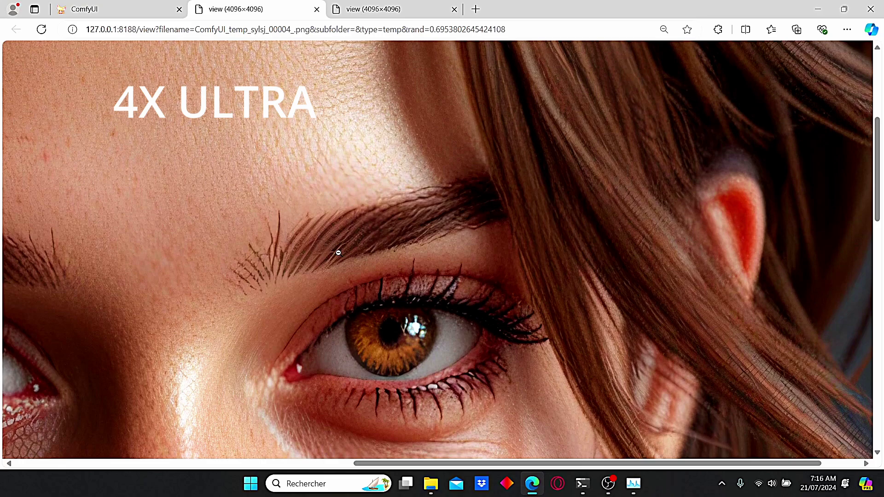
- Inspect the smiling woman's forehead, eye, hair, nose and mouth in the full-size direct 4x-UltraSharp image
scroll(339, 253, up, 4)
scroll(313, 253, down, 2)
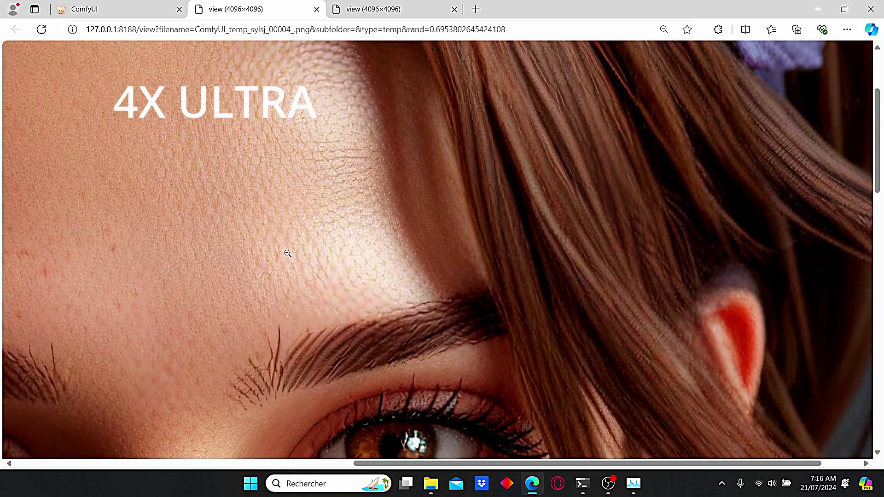
drag(513, 468, 281, 467)
scroll(553, 259, up, 3)
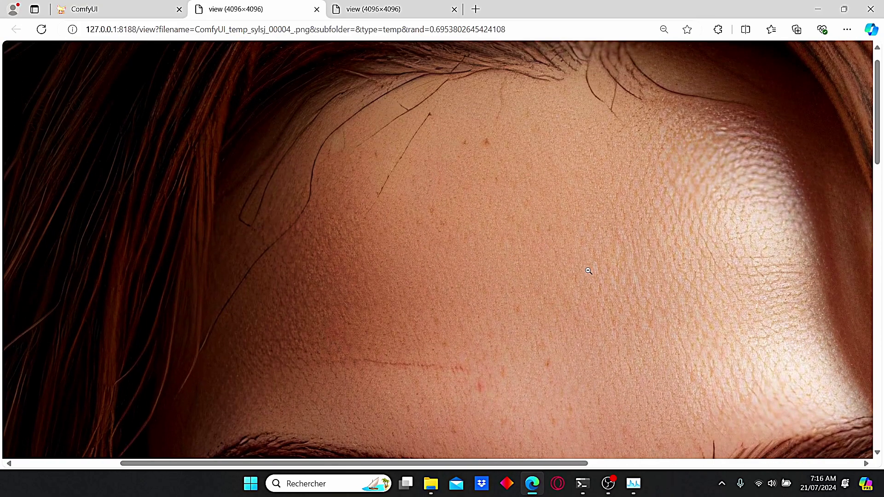
scroll(583, 293, down, 8)
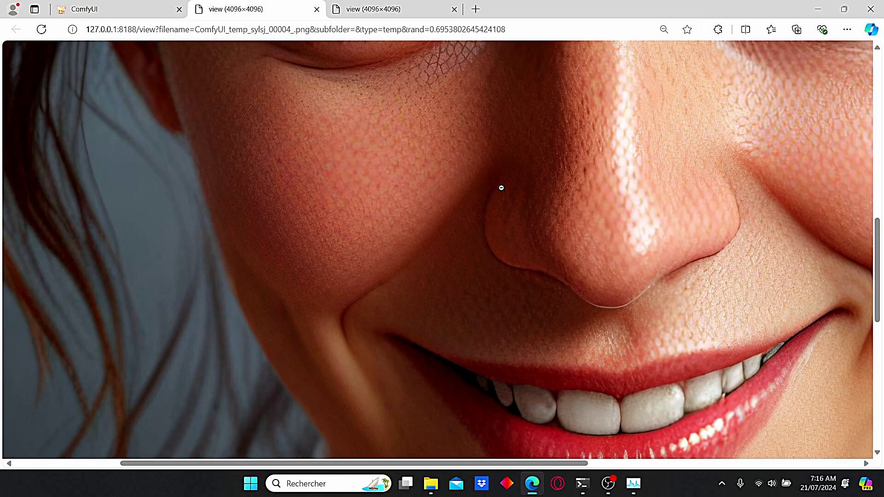
scroll(501, 188, down, 3)
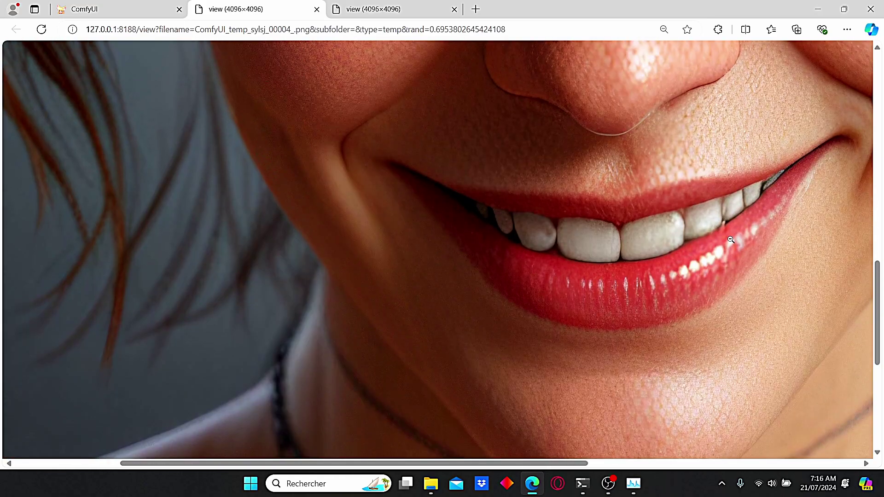
scroll(731, 239, up, 3)
scroll(731, 239, down, 6)
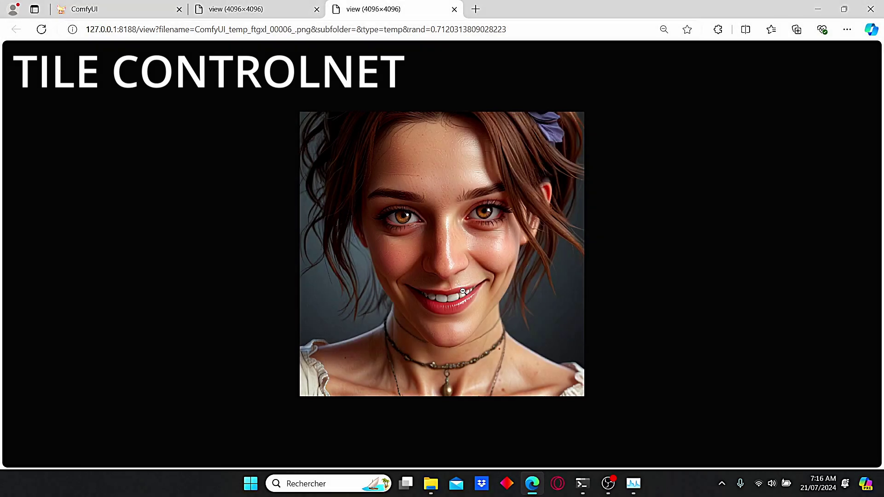
- Inspect the smiling woman's neck, mouth, nose, eyes and forehead in the full-size tiled ControlNet upscale
click(463, 291)
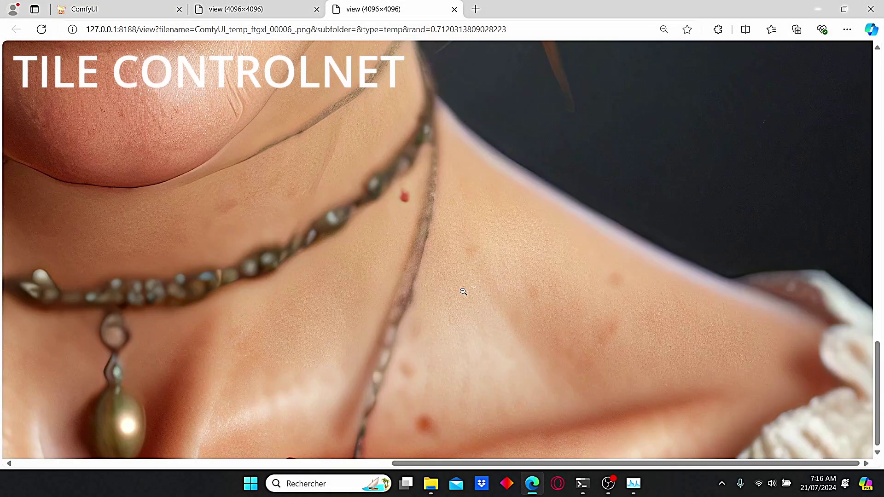
scroll(244, 251, up, 4)
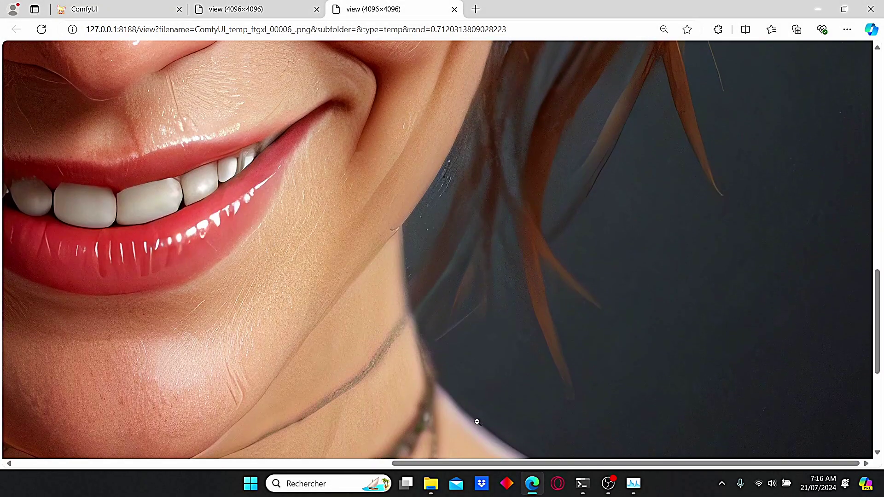
scroll(421, 368, left, 5)
scroll(422, 369, up, 2)
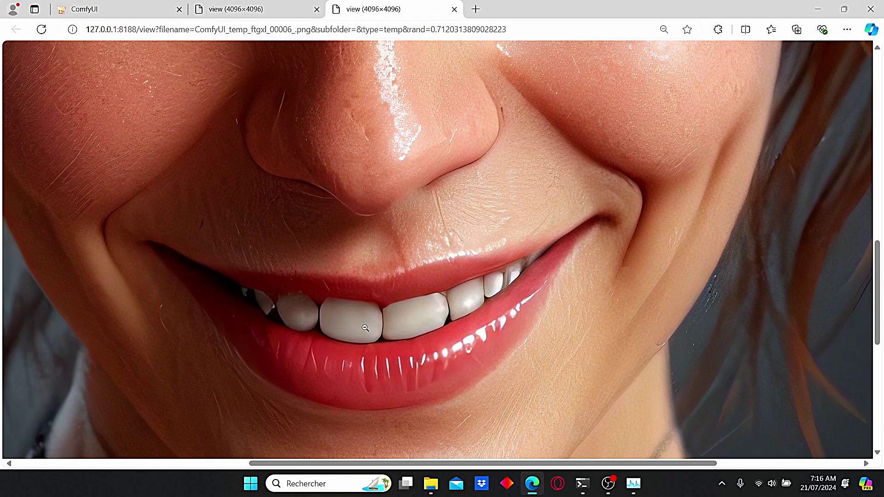
scroll(365, 328, up, 7)
scroll(372, 285, up, 3)
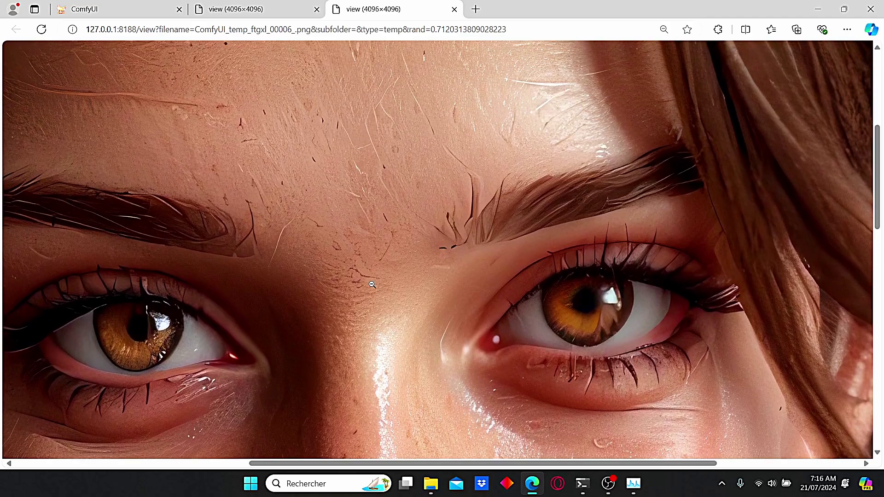
scroll(364, 272, up, 2)
scroll(138, 221, up, 2)
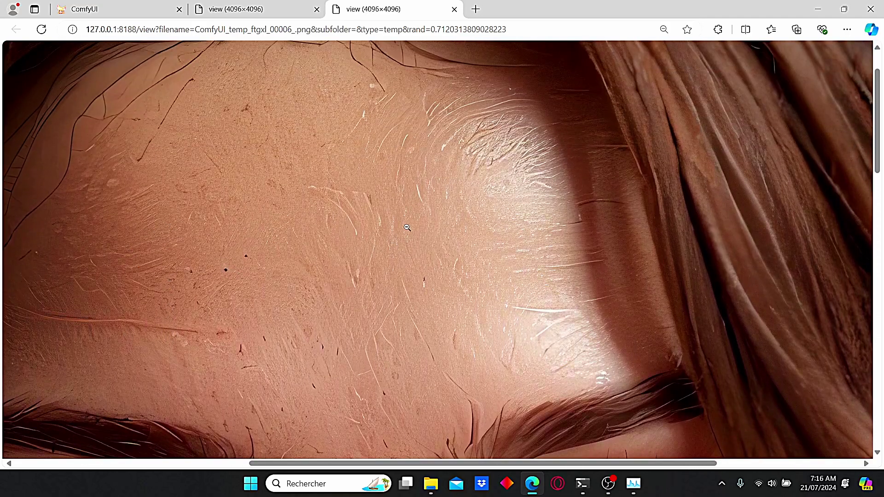
scroll(403, 225, up, 1)
scroll(311, 180, down, 5)
scroll(311, 179, up, 4)
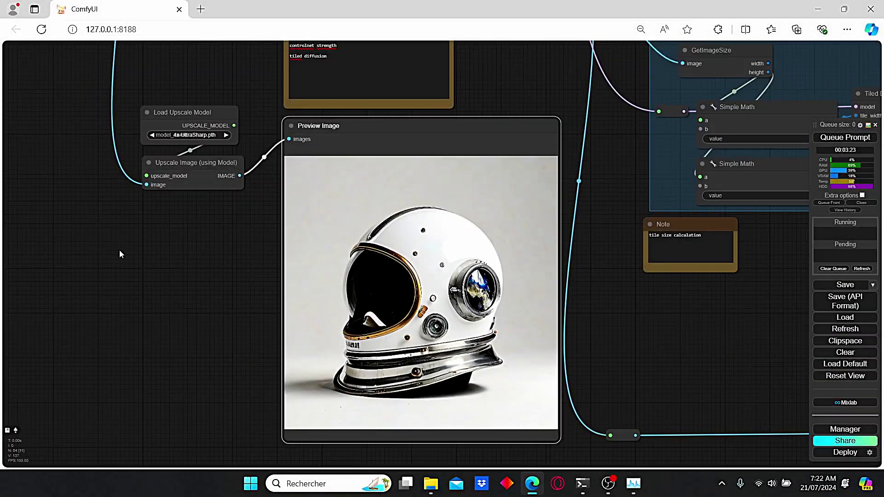
- Connect the IMAGE output of the mountain lake landscape's Load Image node to the reroute node that feeds both upscale branches
drag(120, 250, 580, 349)
drag(161, 369, 602, 460)
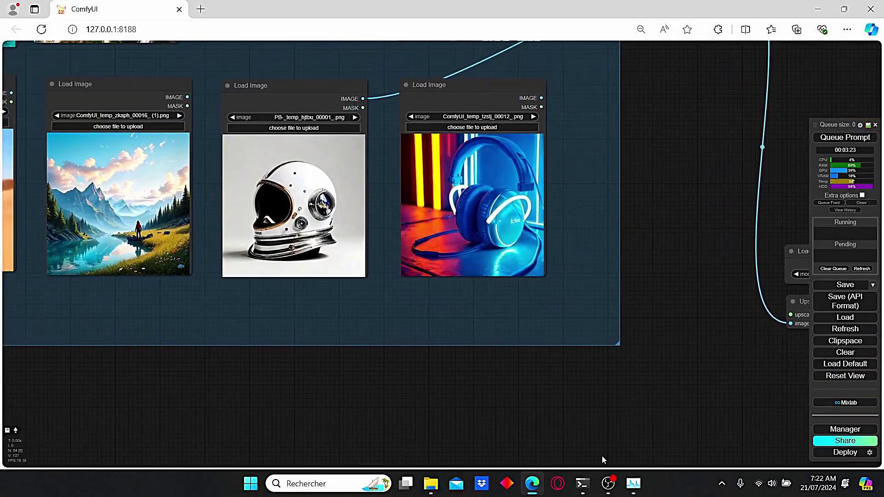
drag(324, 382, 231, 434)
drag(470, 191, 229, 243)
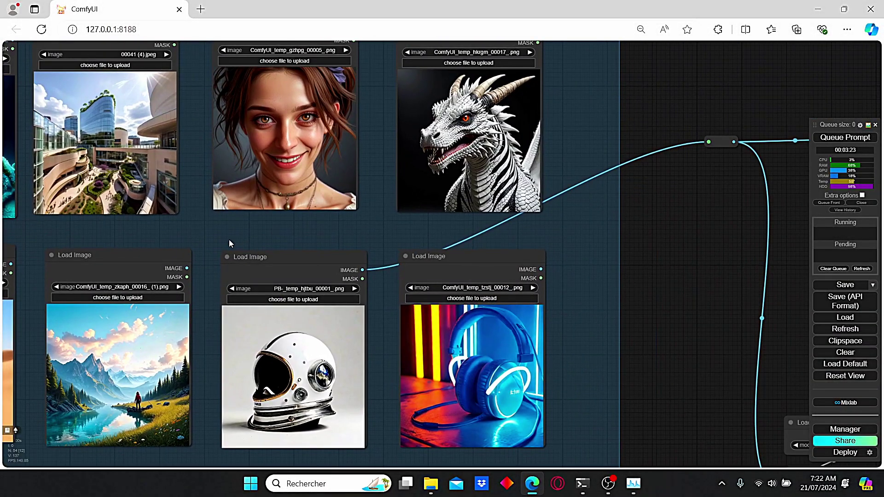
drag(187, 269, 710, 141)
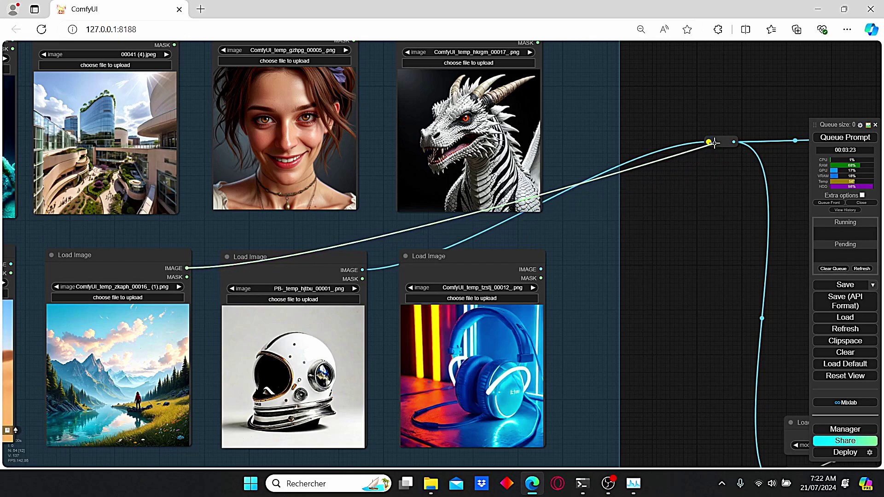
scroll(722, 218, down, 3)
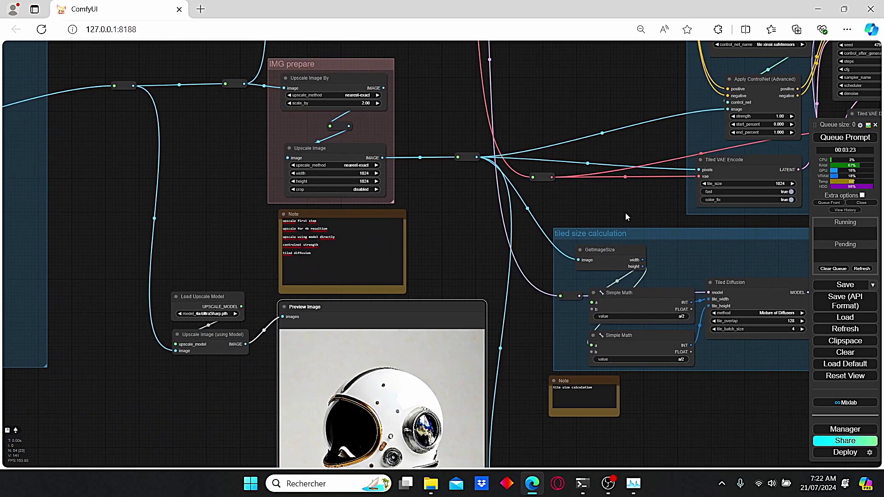
drag(625, 212, 551, 199)
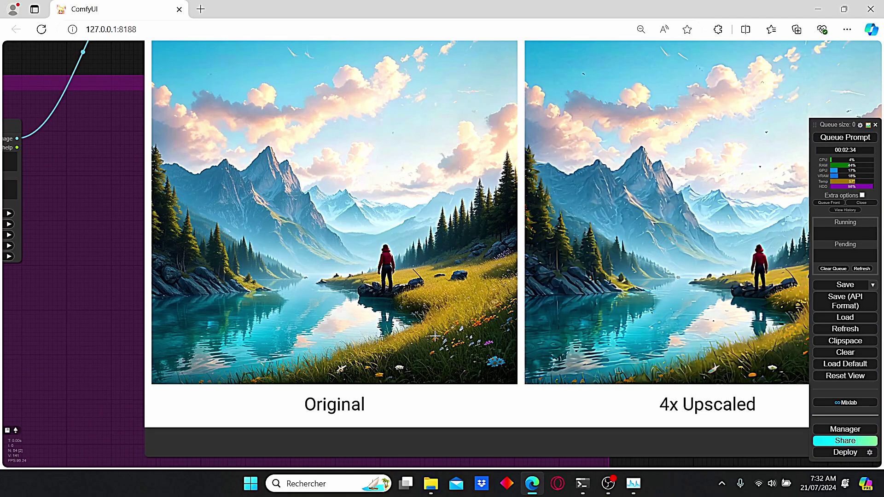
- Compare the Original and 4x Upscaled mountain lake landscape side by side in the comparison image
drag(380, 209, 377, 210)
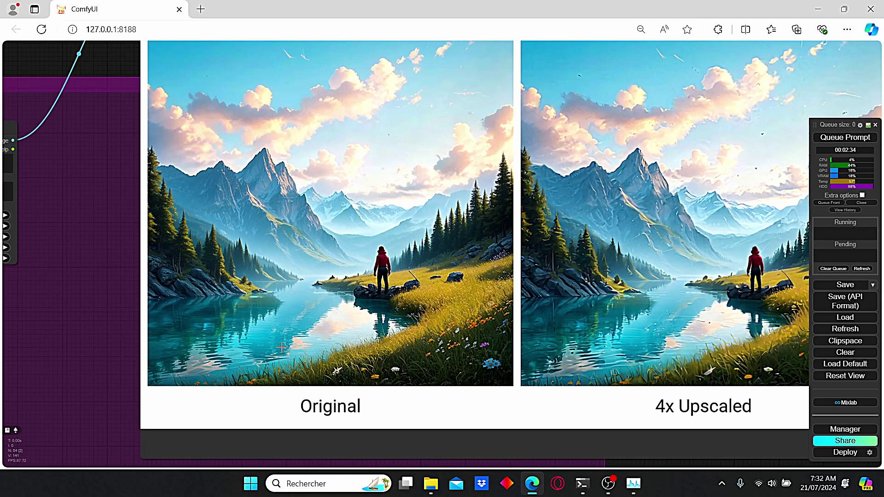
drag(497, 260, 359, 263)
scroll(384, 270, up, 4)
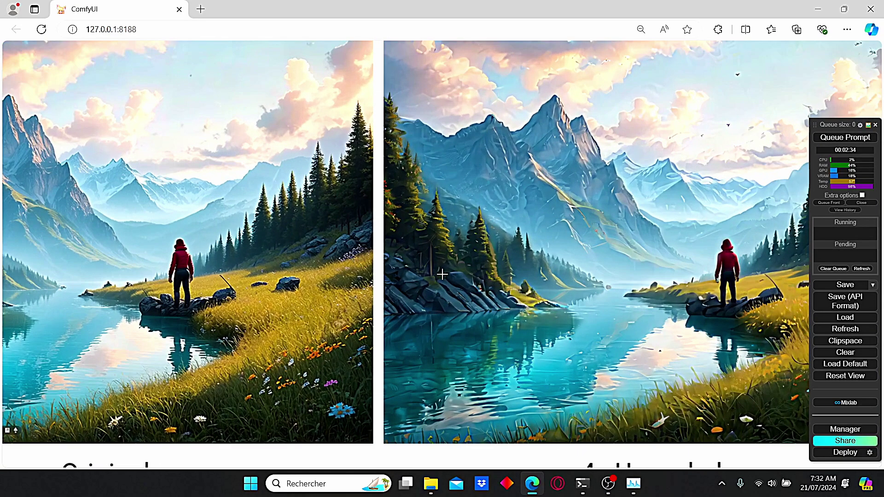
scroll(449, 274, down, 3)
drag(479, 262, 367, 262)
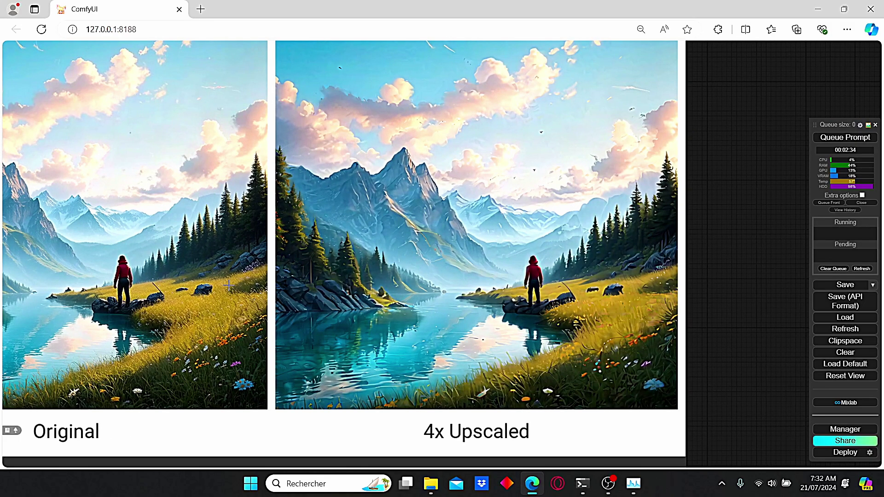
scroll(365, 276, up, 3)
scroll(290, 301, down, 3)
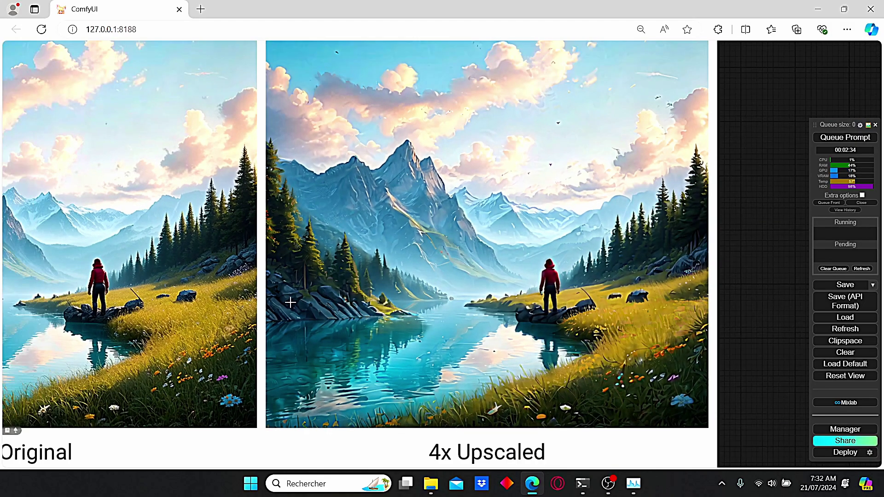
scroll(410, 207, up, 6)
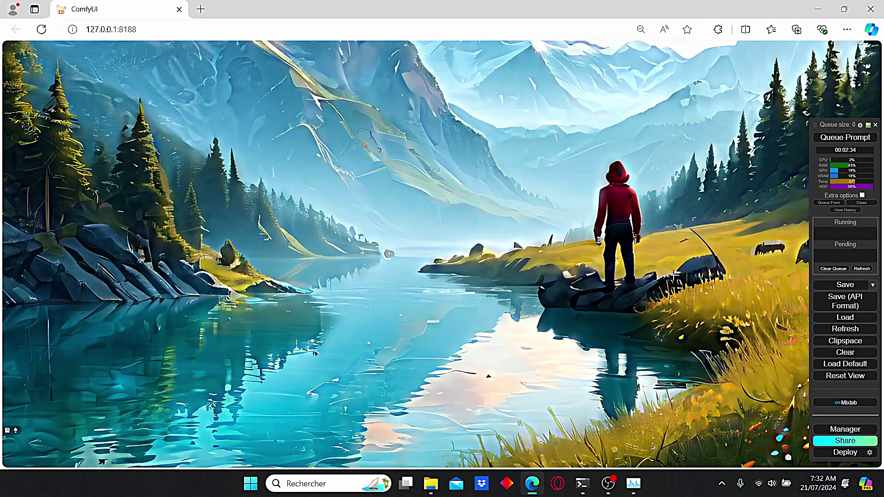
- Open the landscape's final tiled upscale from its preview node and magnify it to full size
scroll(431, 197, down, 4)
right_click(431, 196)
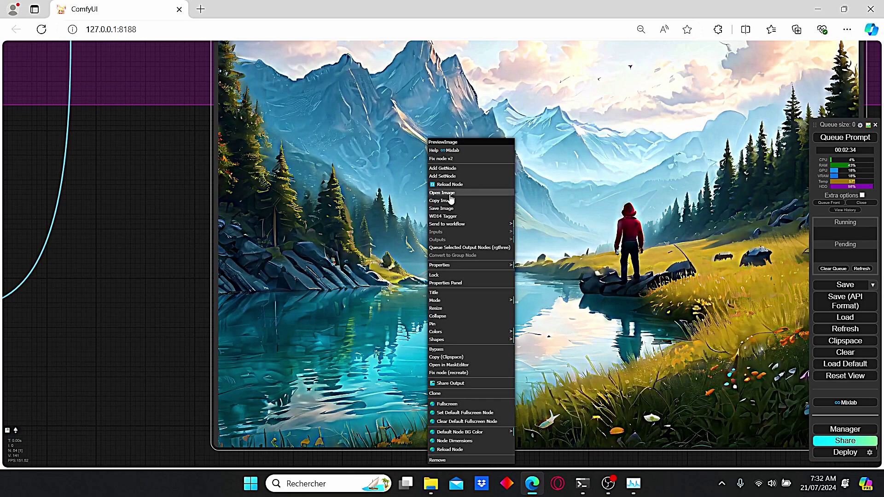
click(446, 194)
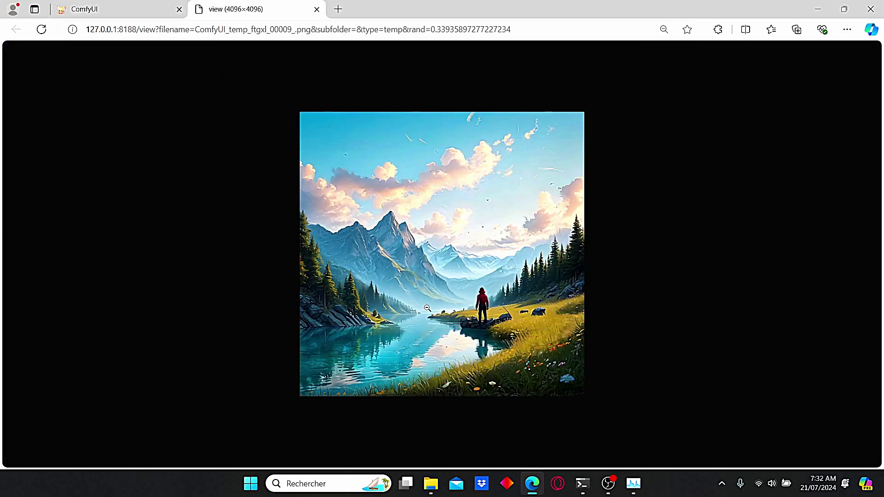
click(427, 308)
- Inspect the standing figure, lake shore, rocks, trees and mountain slope in the landscape's full-size tiled upscale
scroll(553, 439, up, 8)
scroll(553, 438, down, 4)
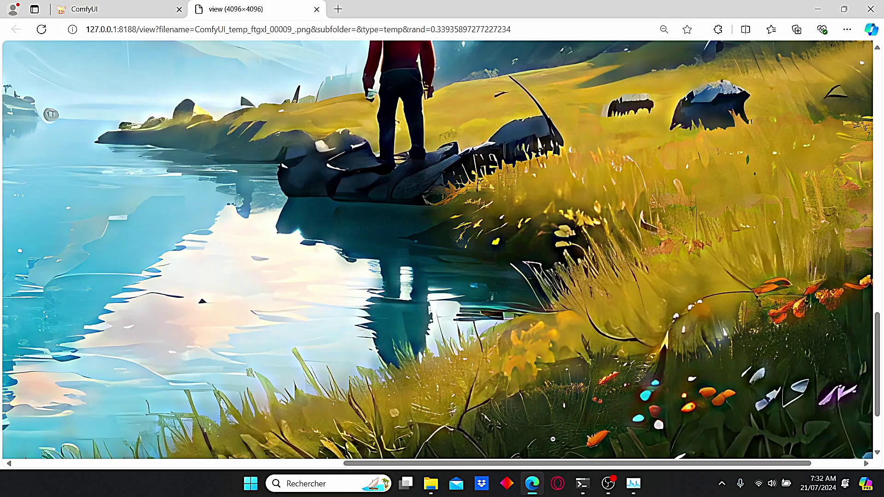
scroll(553, 438, up, 4)
scroll(309, 330, left, 10)
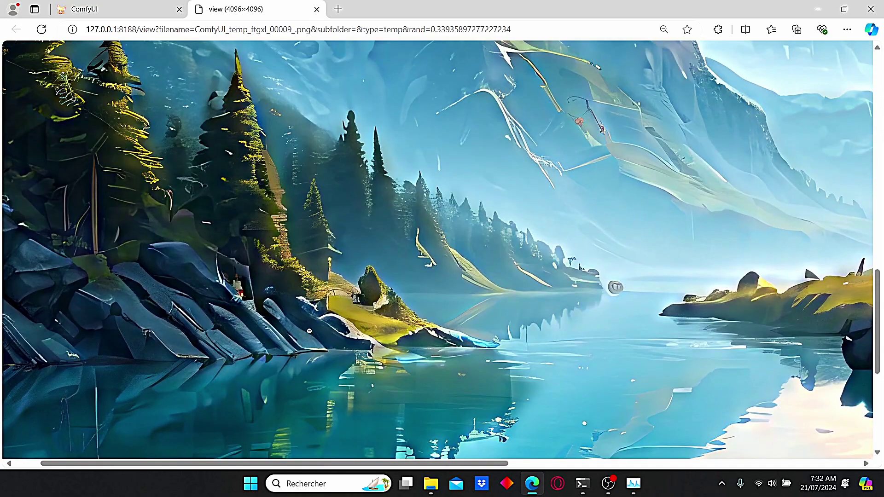
scroll(310, 331, up, 1)
scroll(296, 191, up, 4)
- Return to the workflow and open the landscape's direct 4x-UltraSharp preview image at full size
click(116, 9)
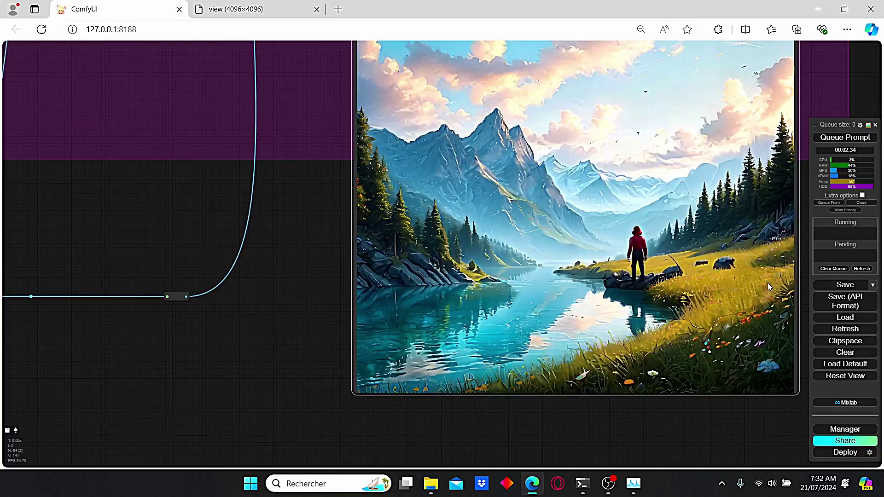
drag(208, 257, 689, 279)
drag(128, 259, 658, 250)
drag(217, 245, 617, 250)
scroll(617, 249, up, 4)
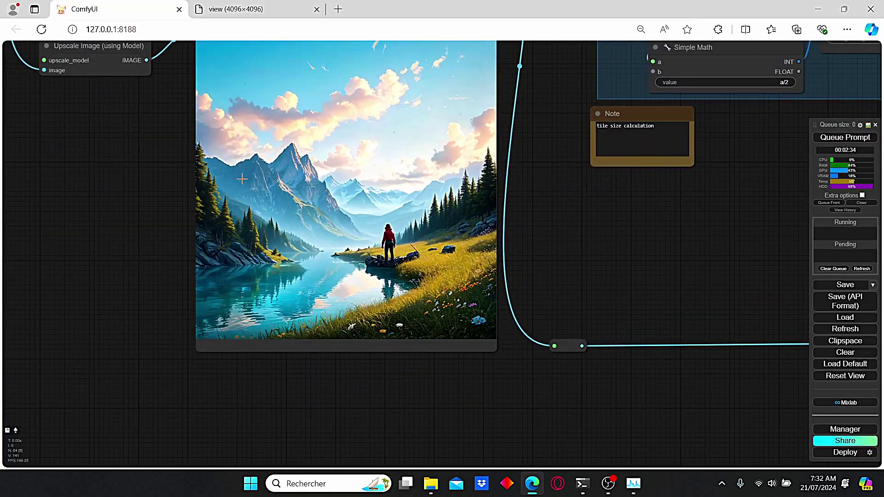
drag(149, 173, 258, 202)
drag(202, 184, 198, 223)
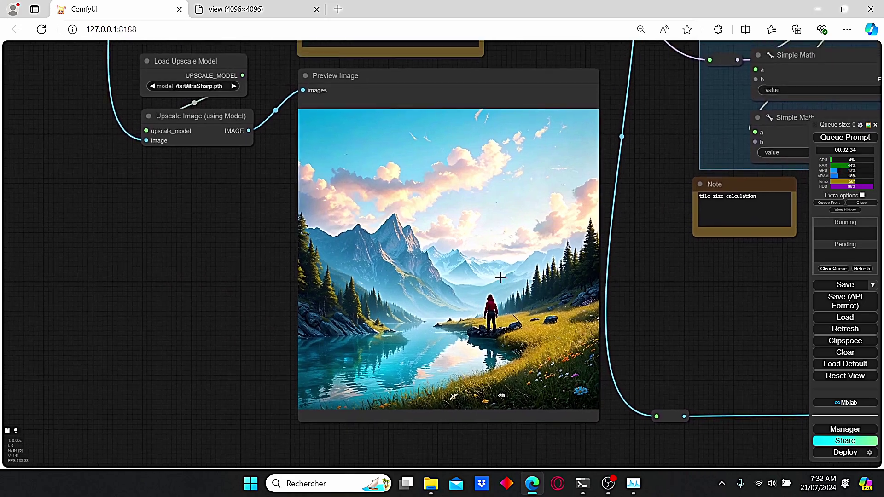
right_click(413, 238)
click(426, 202)
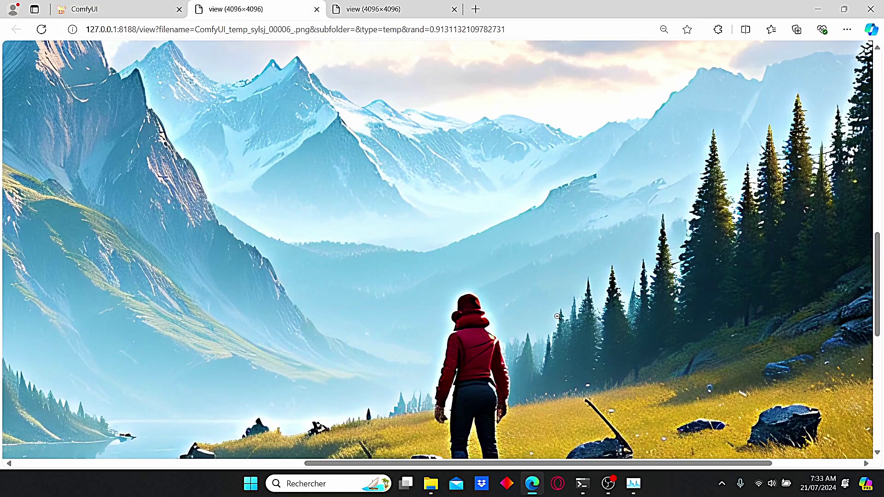
- Inspect the figure, lake, rocks, trees and mountain peaks in the landscape's direct 4x-UltraSharp image, and close that image
scroll(558, 317, down, 1)
scroll(546, 431, down, 2)
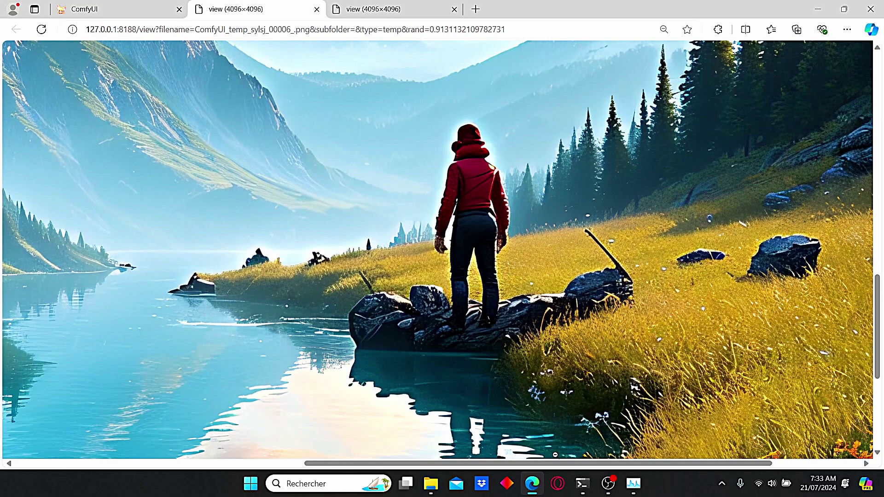
scroll(555, 455, left, 10)
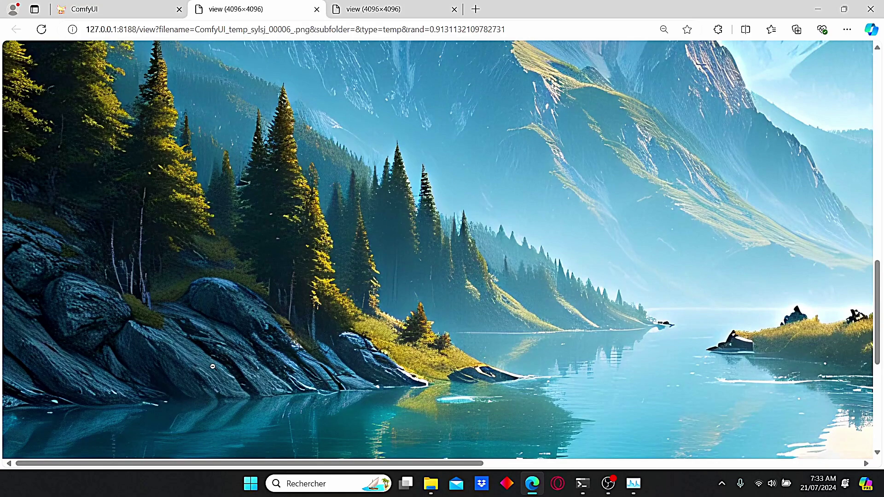
scroll(319, 390, up, 1)
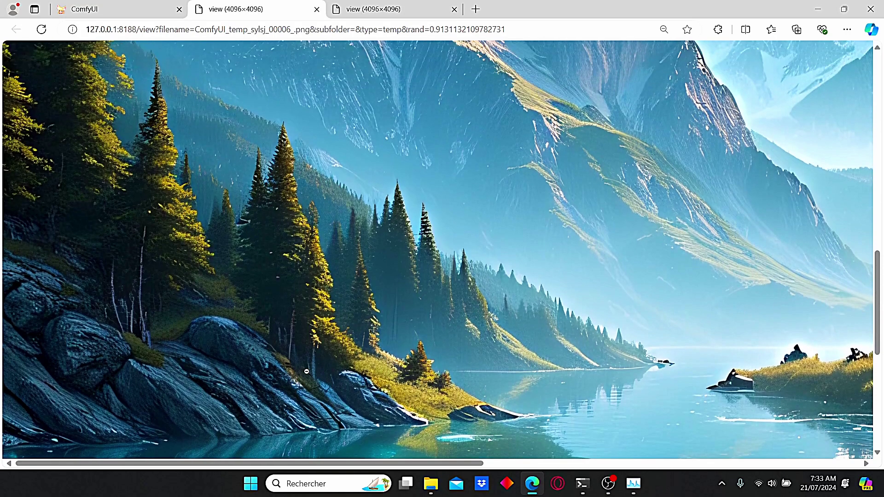
scroll(488, 389, up, 5)
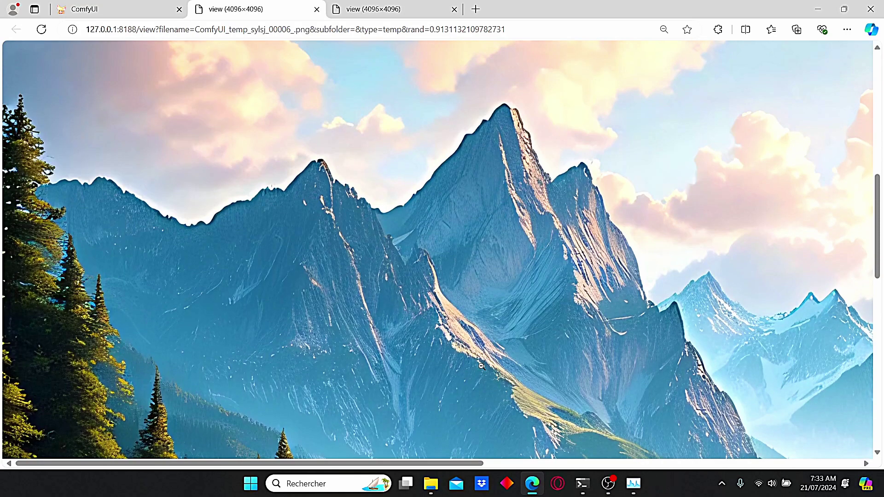
click(317, 9)
- Review the tiled size calculation, ControlNet and KSampler settings together with the landscape's 2K Image preview
scroll(633, 307, down, 3)
drag(644, 311, 548, 326)
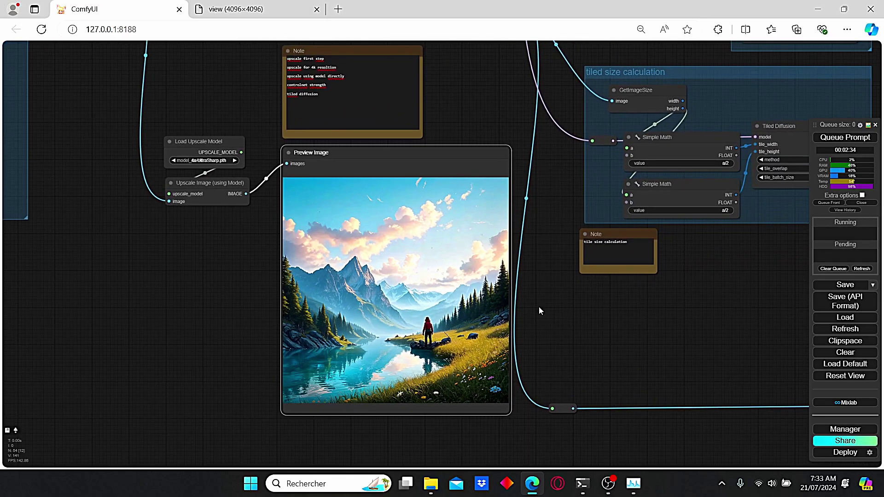
drag(733, 274, 336, 305)
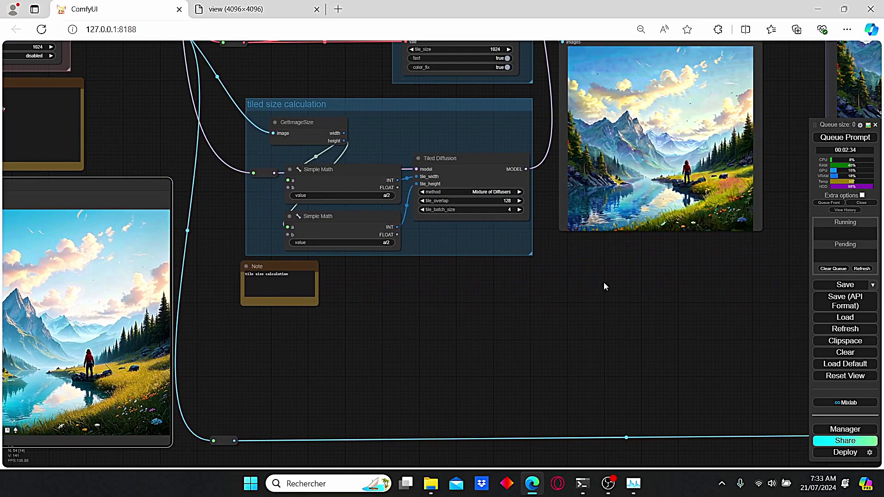
drag(645, 282, 480, 354)
drag(560, 90, 624, 276)
scroll(449, 245, up, 3)
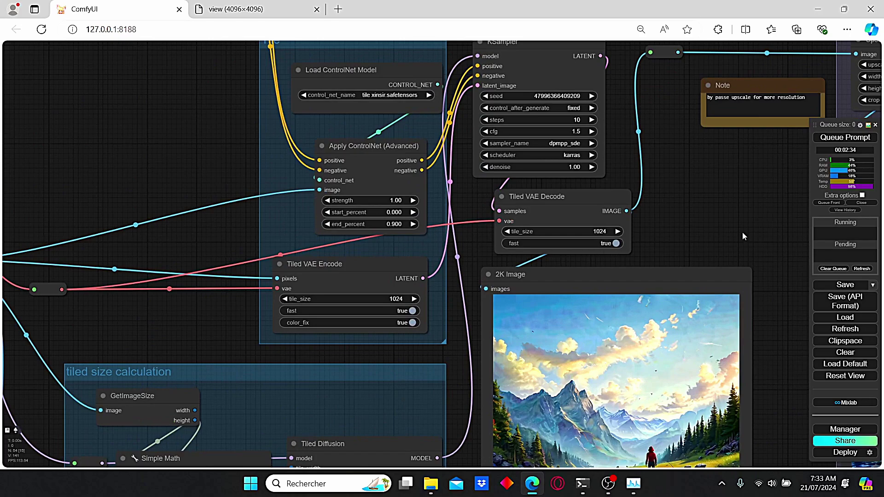
scroll(743, 231, down, 3)
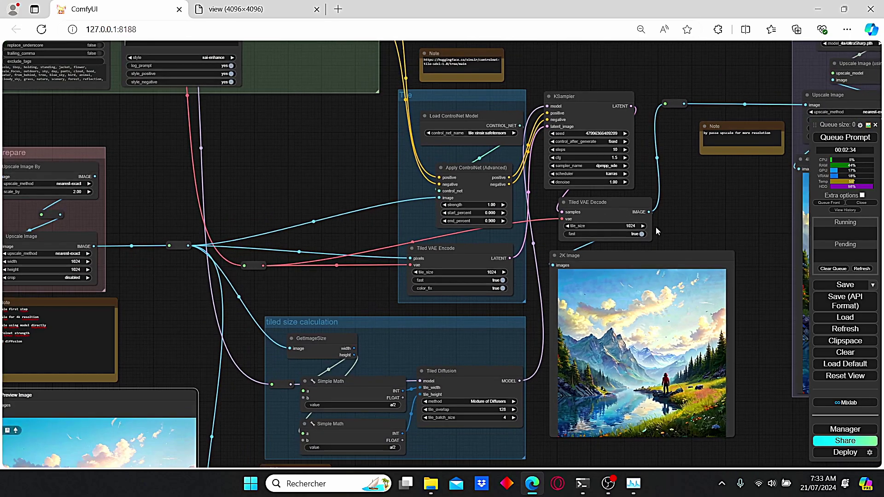
- Connect the IMAGE output of the modern building's Load Image node to the reroute node that feeds both upscale branches
drag(657, 230, 514, 232)
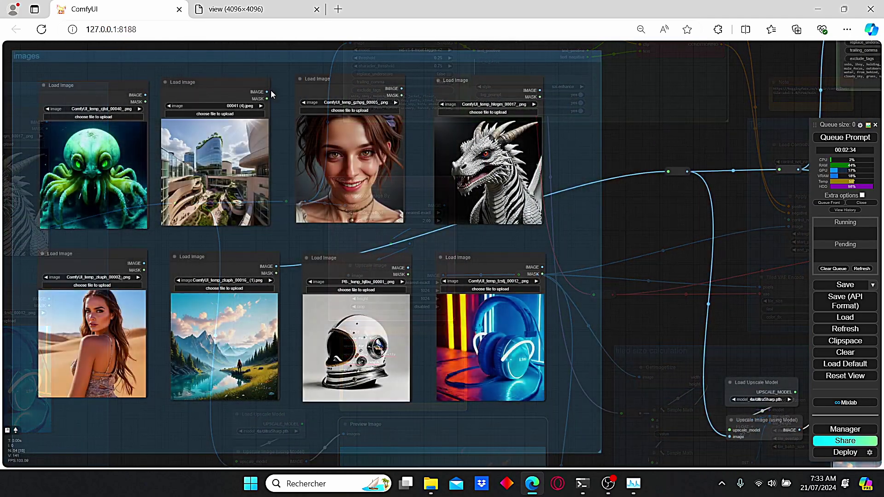
drag(666, 179, 668, 172)
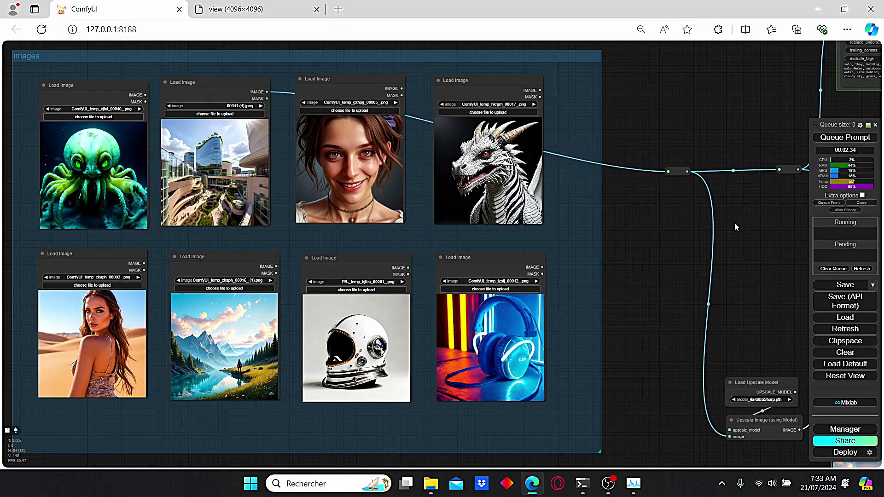
drag(736, 224, 395, 253)
drag(811, 195, 600, 184)
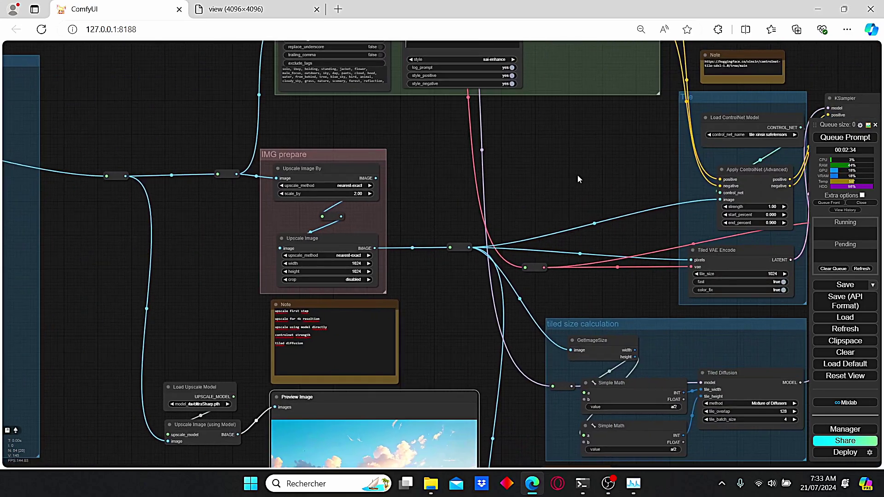
- Queue the upscale workflow for the modern building and compare its Original and 4x Upscaled images side by side
click(837, 138)
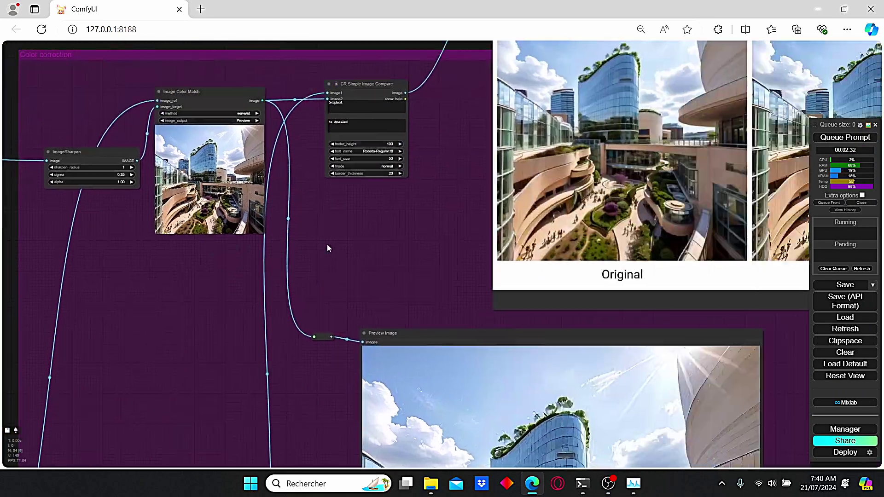
drag(327, 248, 316, 248)
scroll(621, 308, up, 1)
drag(622, 308, 308, 310)
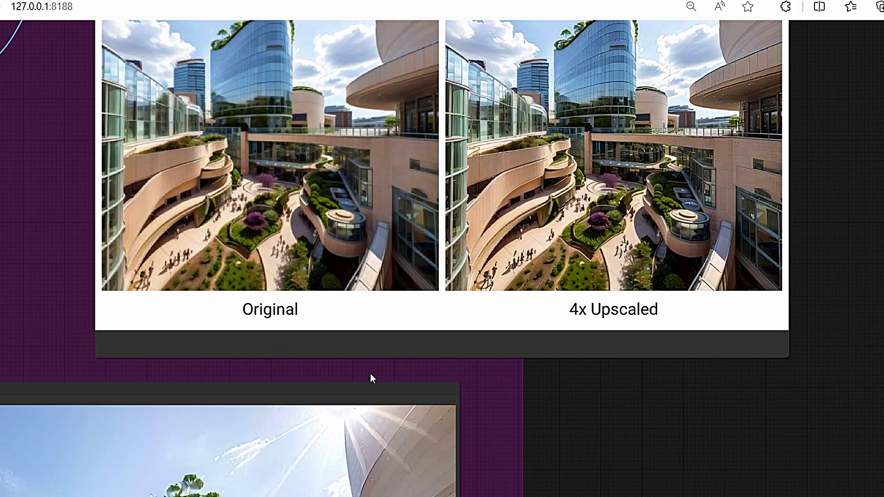
drag(379, 340, 375, 417)
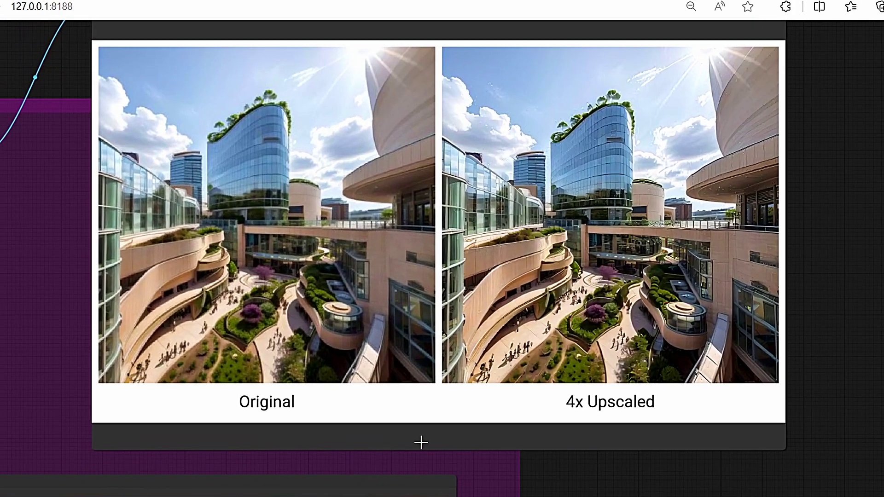
drag(420, 385, 386, 399)
scroll(317, 246, up, 3)
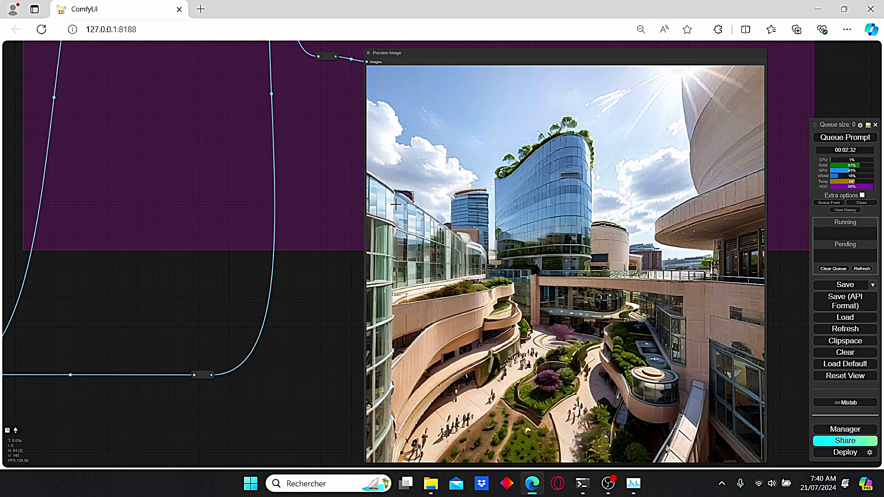
- Open the building's final preview image at full size and inspect the facade and terraces in the direct 4x-UltraSharp version
right_click(396, 205)
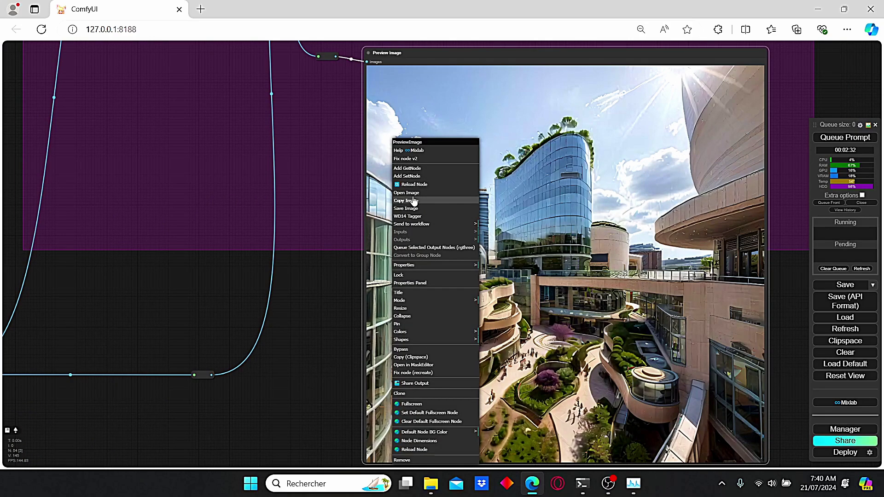
click(405, 197)
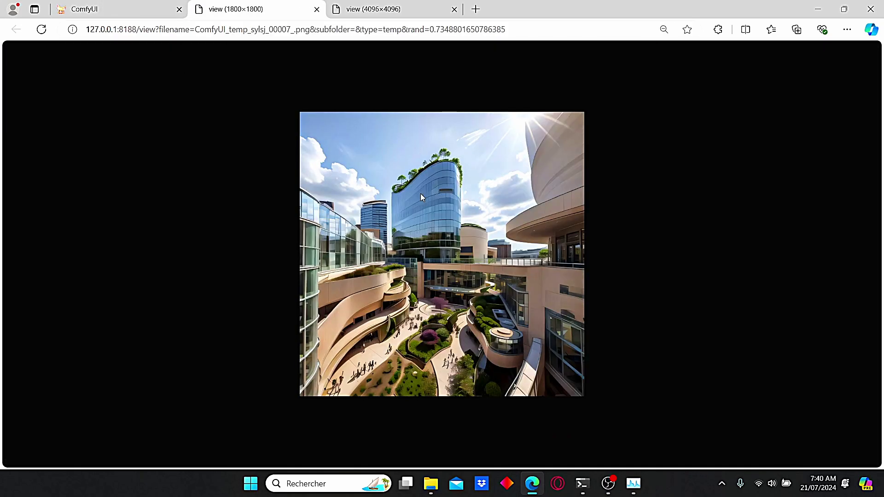
click(424, 226)
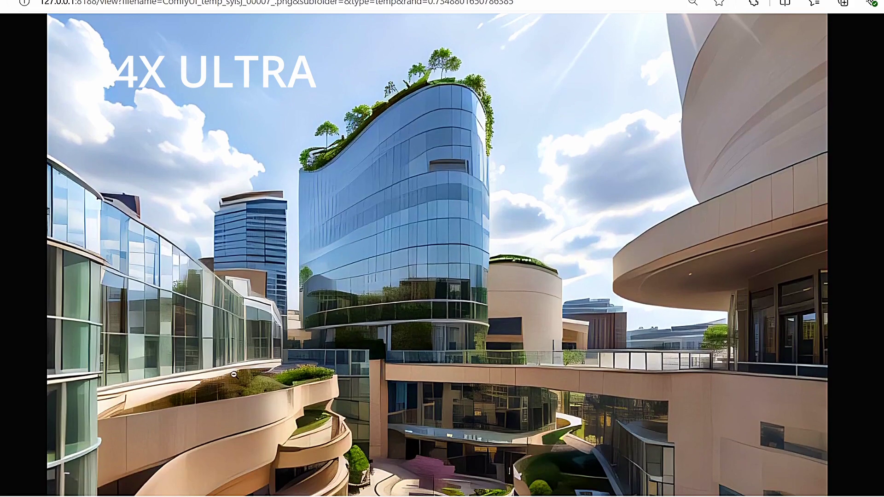
scroll(220, 391, down, 5)
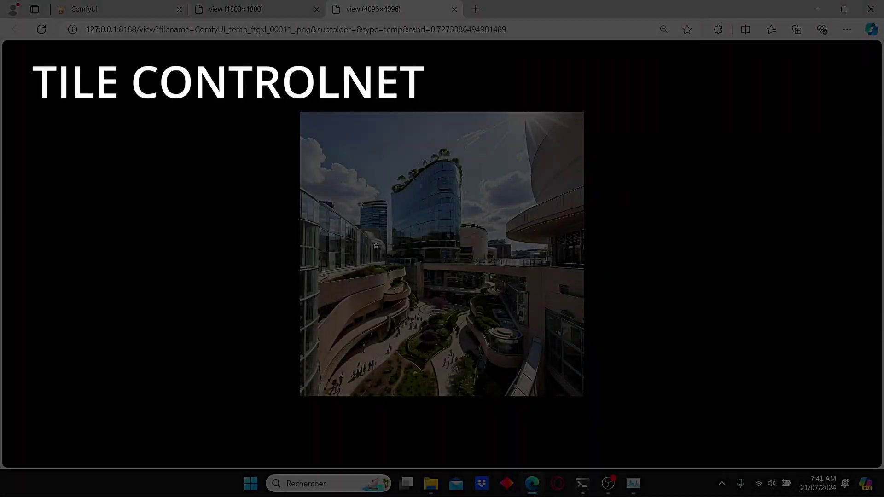
- Inspect the glass facade, rooftop plants, terraces and sky in the building's 4096×4096 tile ControlNet image, and close both full-size images
click(365, 254)
scroll(365, 255, up, 10)
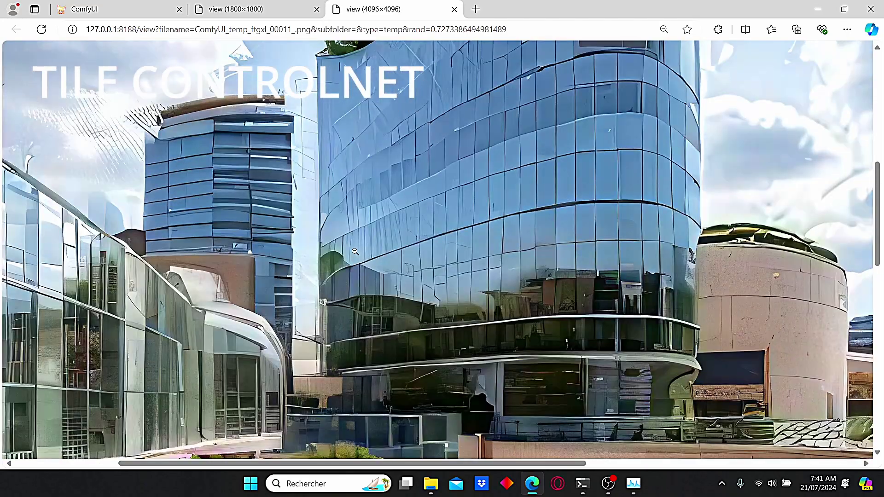
scroll(293, 228, up, 3)
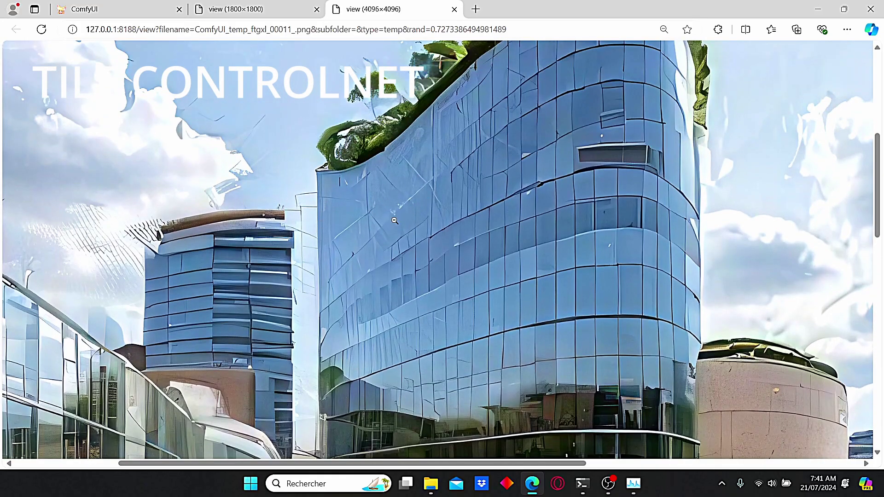
scroll(395, 221, down, 10)
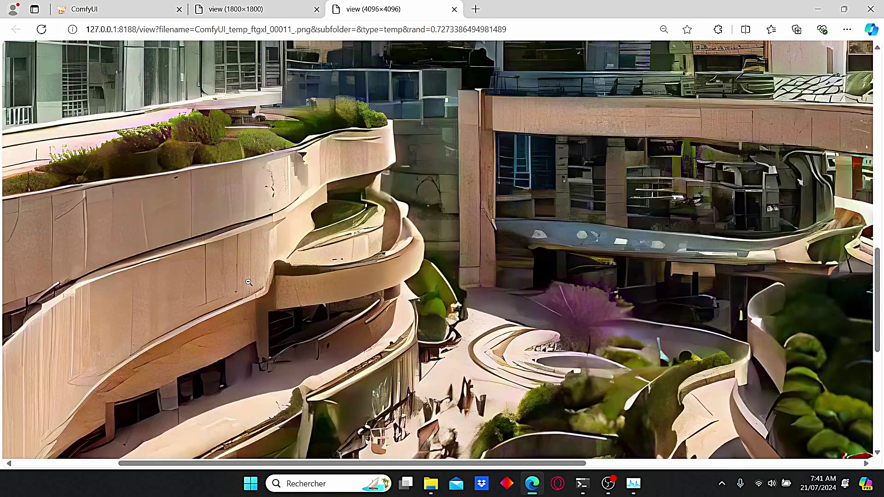
scroll(249, 282, up, 6)
scroll(741, 258, down, 3)
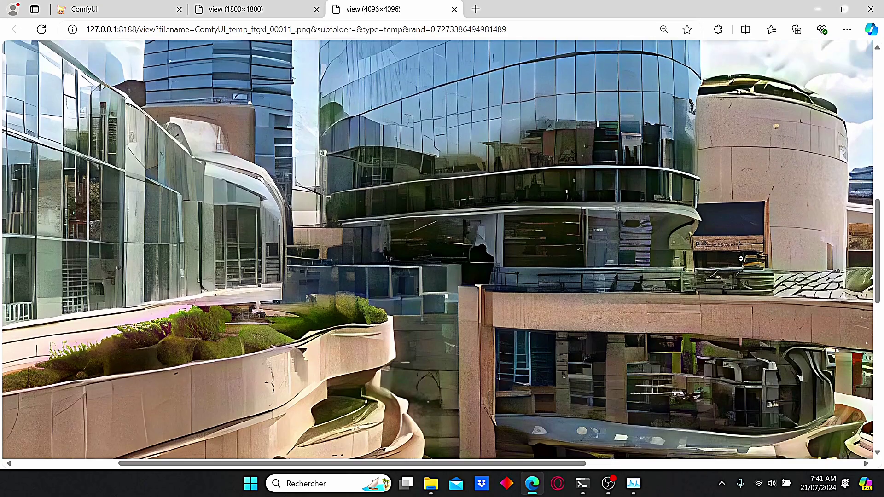
scroll(741, 258, up, 6)
scroll(594, 300, right, 6)
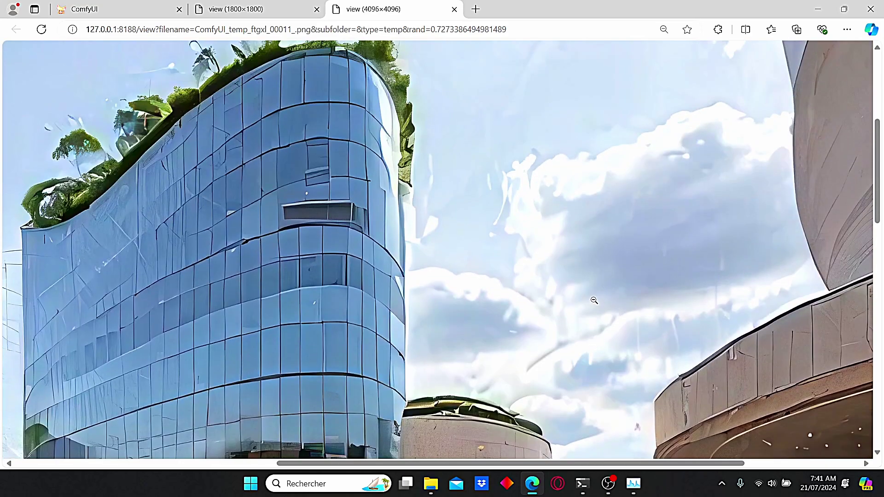
click(317, 9)
click(317, 9)
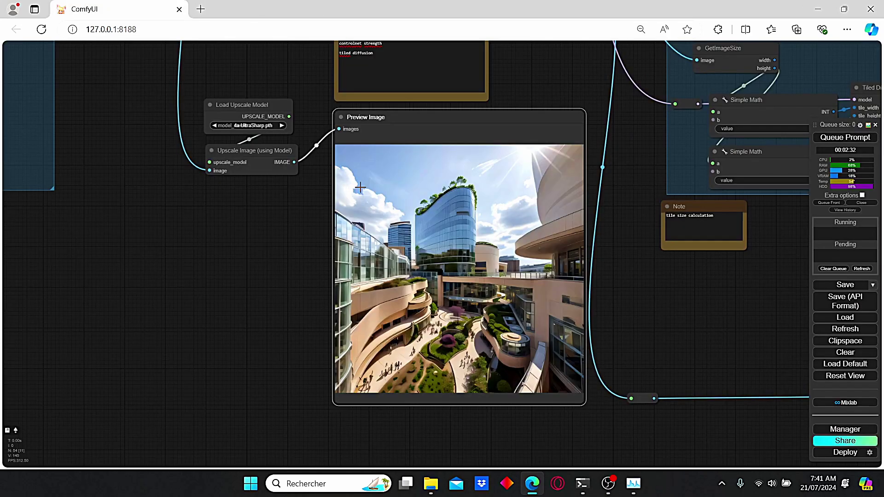
- Review the Tile ControlNet and KSampler settings together with the building's 2K Image and 4K Image previews
scroll(584, 84, down, 2)
scroll(625, 134, down, 2)
drag(625, 134, 482, 255)
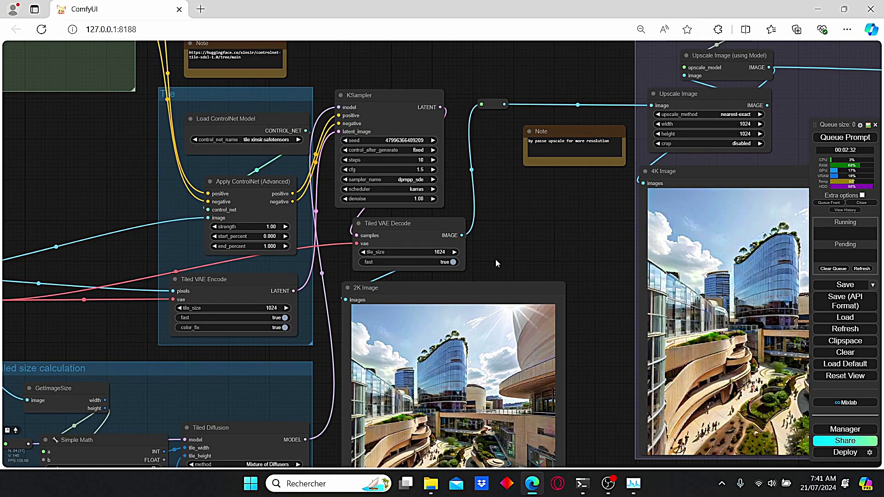
scroll(296, 322, up, 2)
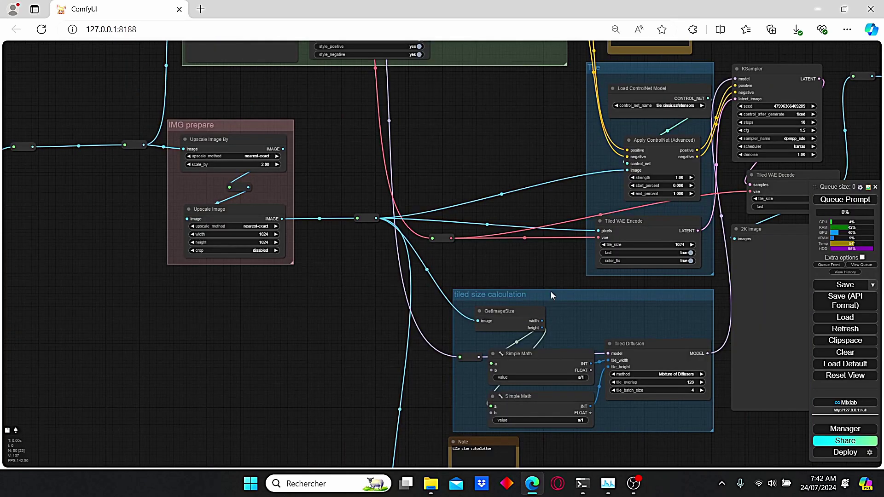
- Examine the tiled size calculation group and check the a/1 expression in the Simple Math node feeding tile_width
scroll(565, 261, up, 3)
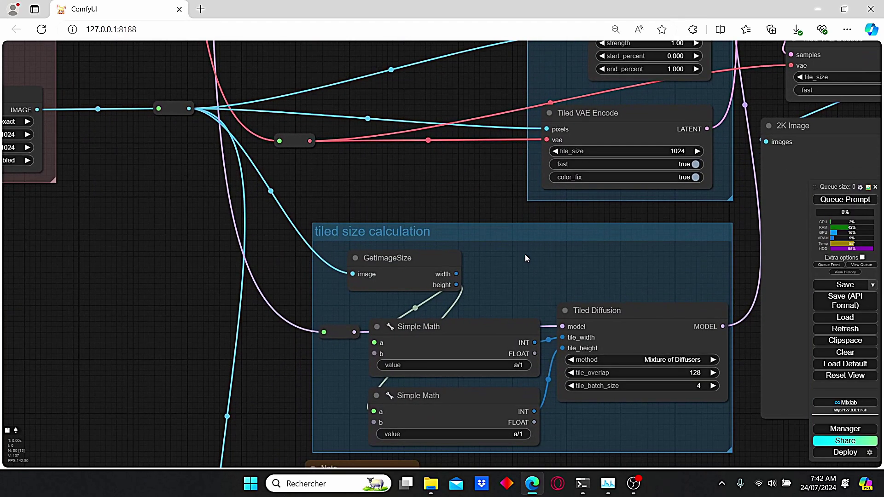
drag(525, 254, 513, 152)
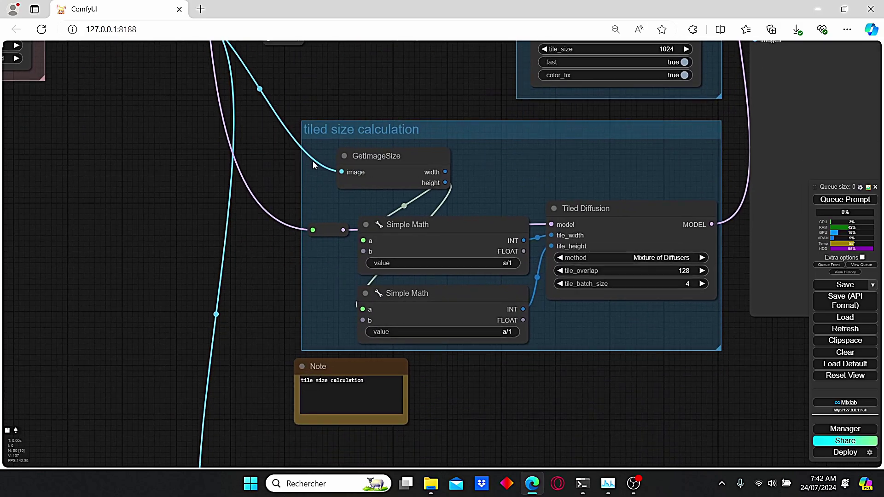
scroll(489, 170, up, 5)
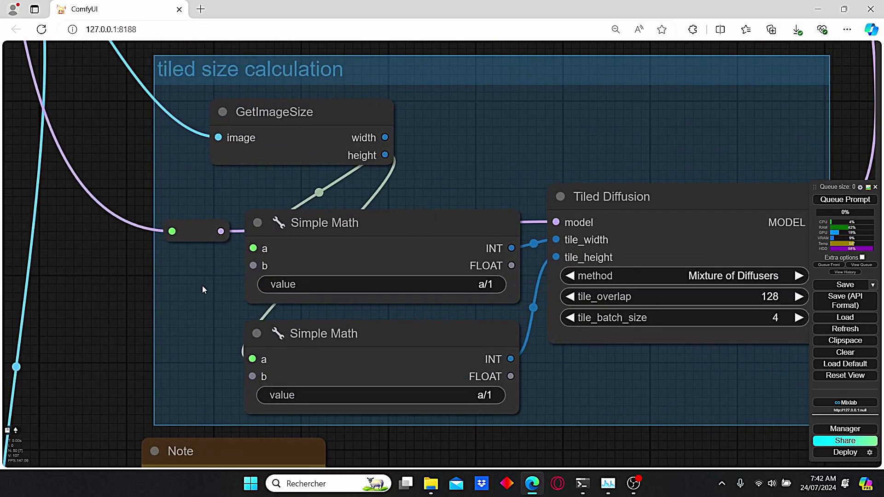
click(489, 286)
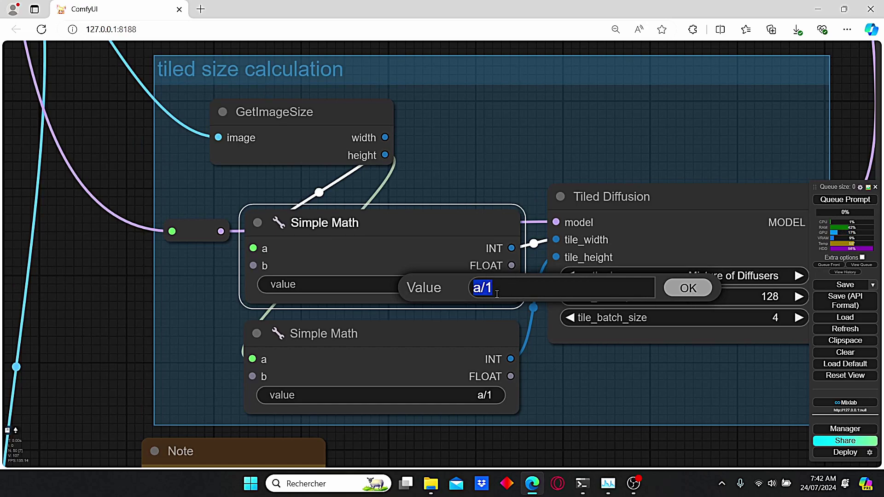
click(670, 297)
scroll(496, 306, down, 2)
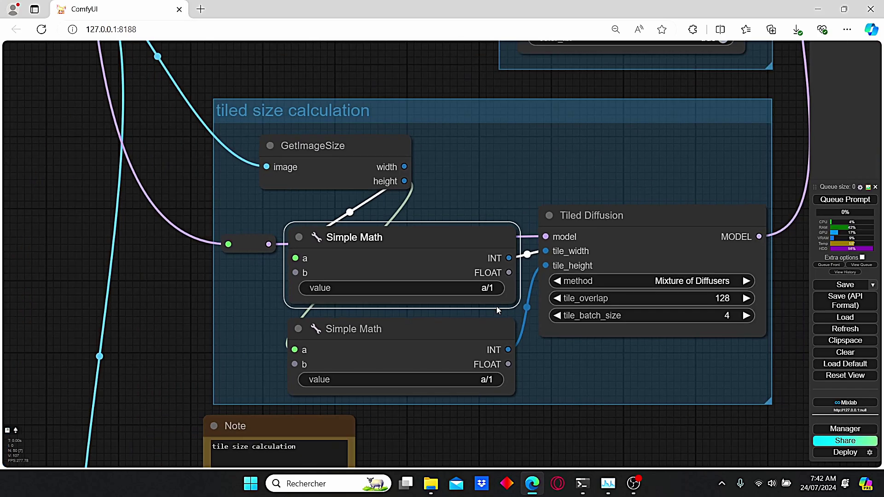
- Review how the Simple Math and Tiled Diffusion nodes relate to the ControlNet, KSampler and 2K Image nodes
mouse_move(496, 306)
mouse_down()
mouse_move(535, 326)
mouse_move(498, 321)
mouse_up()
mouse_move(389, 256)
mouse_down()
mouse_move(559, 178)
mouse_move(387, 264)
mouse_up()
scroll(575, 151, down, 6)
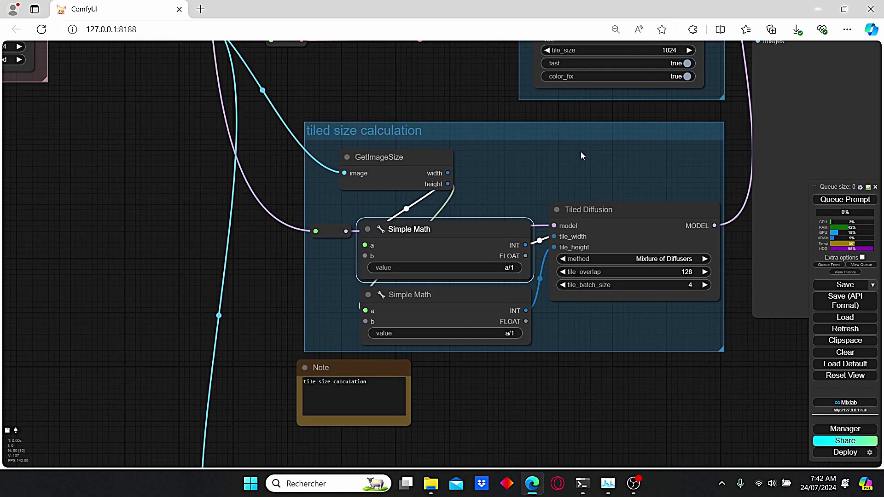
drag(581, 154, 431, 237)
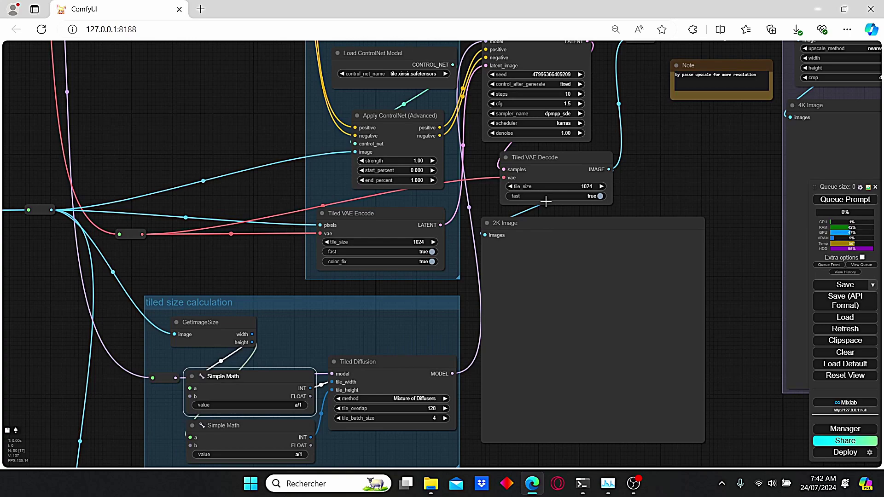